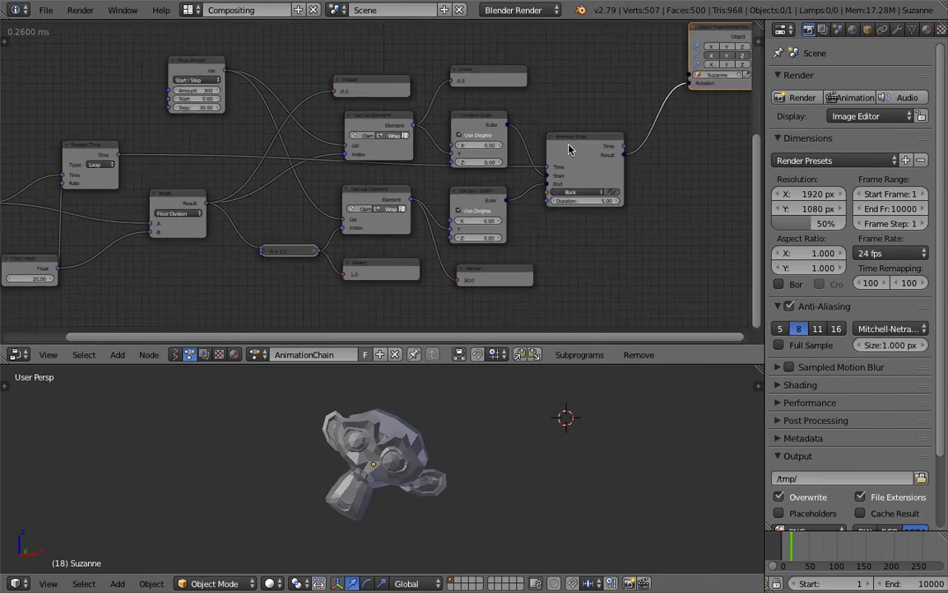
Widen the node editor area and shift the Object Transforms Output node slightly away from the lower Animate Euler node.
{"action": "scroll", "coordinate": [650, 217], "scroll_direction": "down", "scroll_amount": 1}
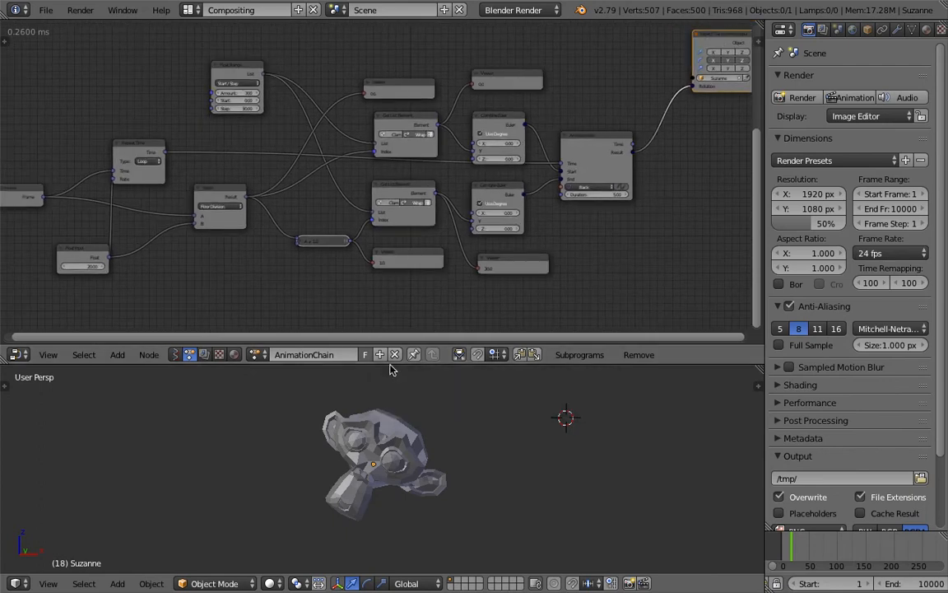
{"action": "left_click_drag", "start_coordinate": [764, 240], "coordinate": [809, 241]}
{"action": "middle_click_drag", "start_coordinate": [644, 93], "coordinate": [590, 187]}
{"action": "left_click_drag", "start_coordinate": [698, 132], "coordinate": [712, 110]}
{"action": "mouse_move", "coordinate": [648, 121]}
{"action": "middle_mouse_down"}
{"action": "mouse_move", "coordinate": [592, 178]}
{"action": "mouse_move", "coordinate": [592, 195]}
{"action": "mouse_move", "coordinate": [659, 116]}
{"action": "middle_mouse_up"}
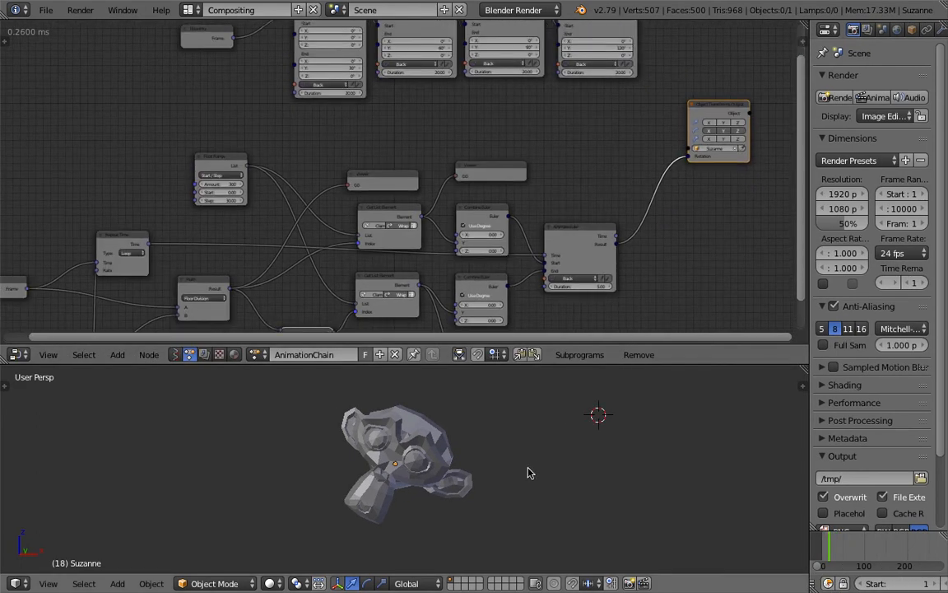
Play the animation while examining the looping Animate Euler node setup, and stop playback.
{"action": "key", "text": "alt+a"}
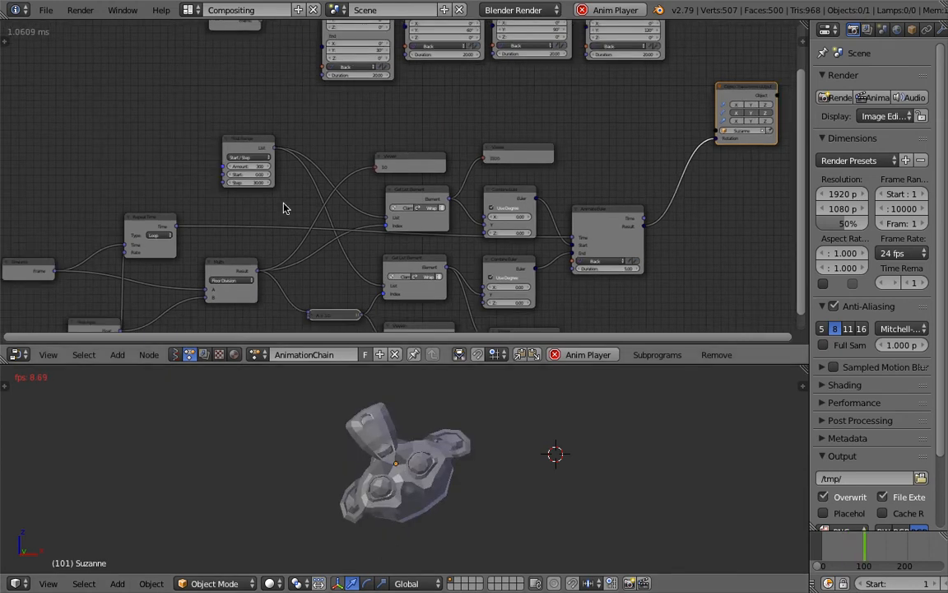
{"action": "scroll", "coordinate": [284, 204], "scroll_direction": "up", "scroll_amount": 1}
{"action": "middle_click_drag", "start_coordinate": [330, 205], "coordinate": [230, 154]}
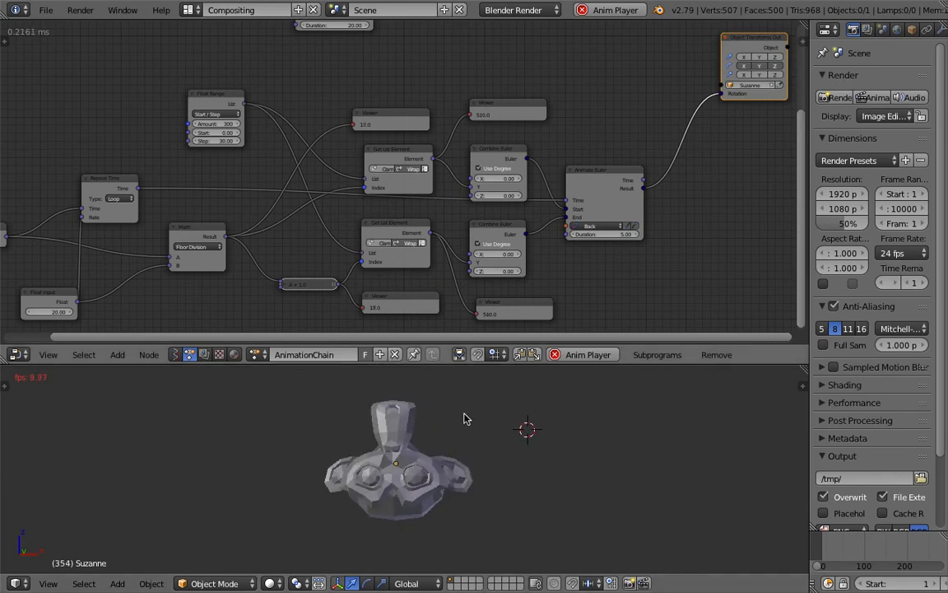
{"action": "key", "text": "Escape"}
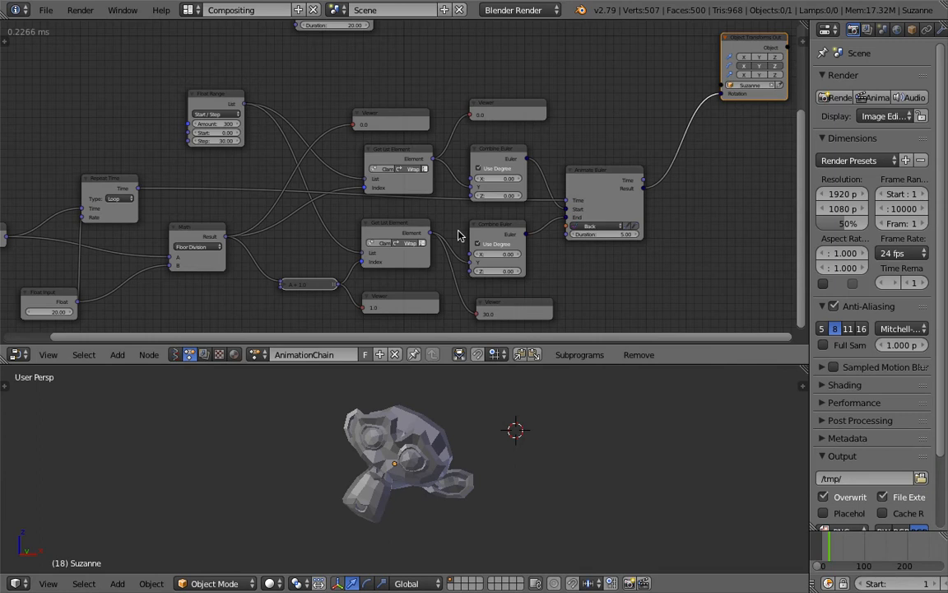
Move the Object Transforms Output node up towards the end of the four-node Animate Euler chain.
{"action": "scroll", "coordinate": [461, 234], "scroll_direction": "down", "scroll_amount": 4}
{"action": "middle_click_drag", "start_coordinate": [497, 193], "coordinate": [504, 176]}
{"action": "scroll", "coordinate": [524, 241], "scroll_direction": "up", "scroll_amount": 5}
{"action": "scroll", "coordinate": [540, 234], "scroll_direction": "down", "scroll_amount": 1}
{"action": "middle_click_drag", "start_coordinate": [538, 232], "coordinate": [576, 222]}
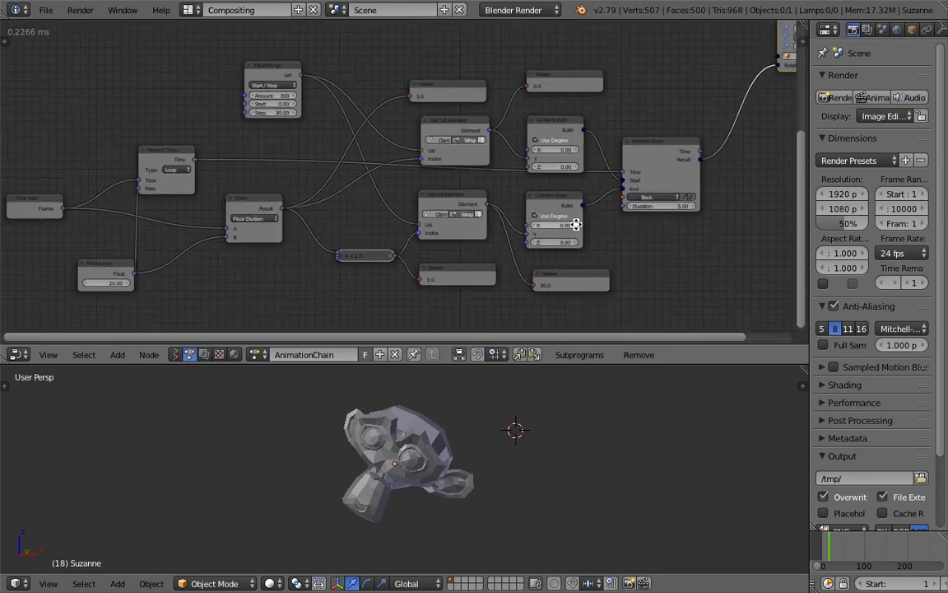
{"action": "scroll", "coordinate": [574, 220], "scroll_direction": "down", "scroll_amount": 2}
{"action": "scroll", "coordinate": [415, 170], "scroll_direction": "up", "scroll_amount": 3}
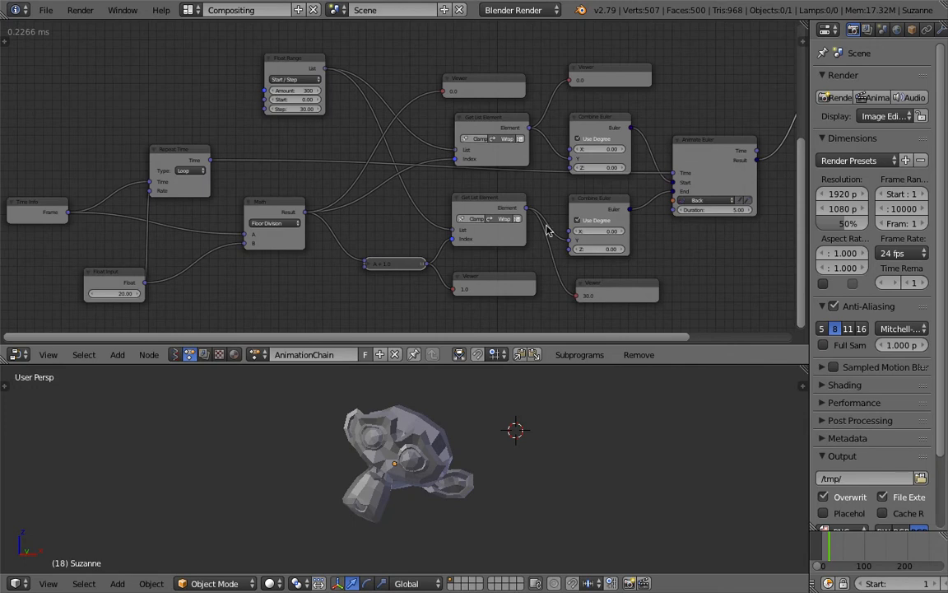
{"action": "middle_click_drag", "start_coordinate": [555, 163], "coordinate": [461, 262]}
{"action": "middle_click_drag", "start_coordinate": [595, 134], "coordinate": [456, 261]}
{"action": "scroll", "coordinate": [456, 262], "scroll_direction": "up", "scroll_amount": 2}
{"action": "left_click_drag", "start_coordinate": [683, 230], "coordinate": [699, 118]}
{"action": "middle_click_drag", "start_coordinate": [516, 163], "coordinate": [537, 207]}
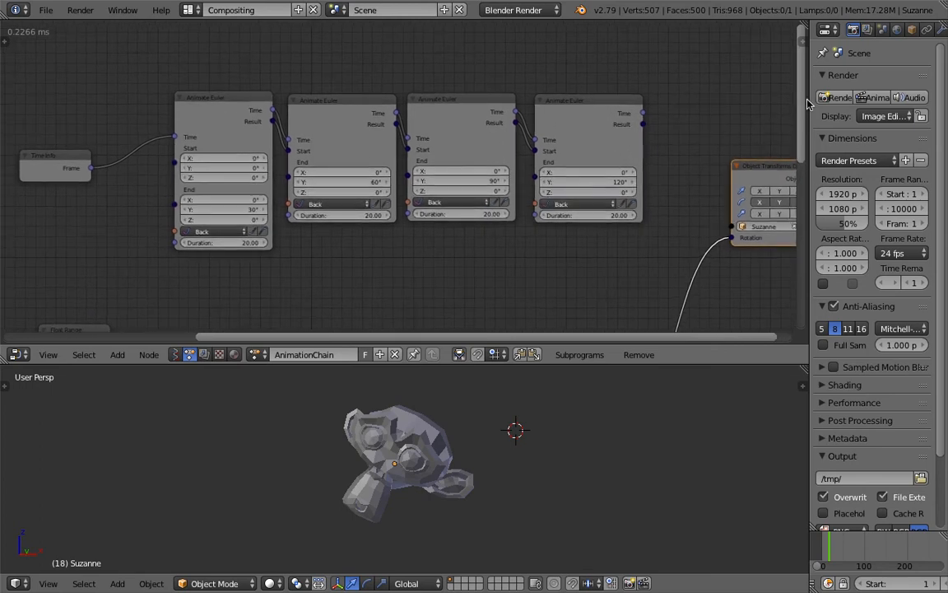
Connect the fourth Animate Euler node's Result to the Rotation input of Object Transforms Output and place that node beside it.
{"action": "left_click_drag", "start_coordinate": [852, 97], "coordinate": [896, 102]}
{"action": "middle_click_drag", "start_coordinate": [797, 141], "coordinate": [787, 122]}
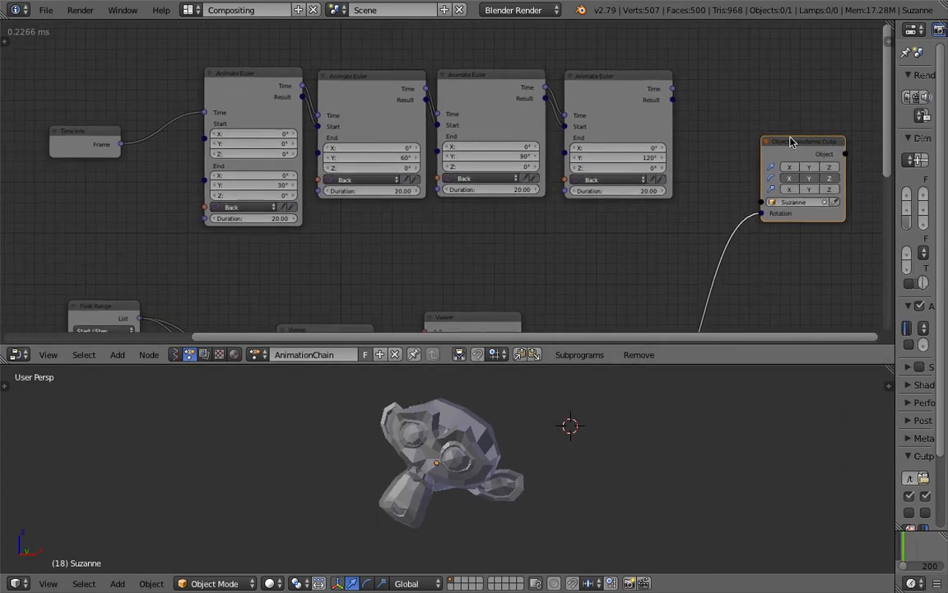
{"action": "scroll", "coordinate": [714, 111], "scroll_direction": "up", "scroll_amount": 2}
{"action": "left_click_drag", "start_coordinate": [721, 87], "coordinate": [832, 197]}
{"action": "scroll", "coordinate": [762, 149], "scroll_direction": "down", "scroll_amount": 2}
{"action": "left_click_drag", "start_coordinate": [787, 117], "coordinate": [731, 78]}
{"action": "middle_click_drag", "start_coordinate": [473, 105], "coordinate": [498, 100]}
Move the Time Info node closer to the first Animate Euler node and set the timeline to frame 9.
{"action": "left_click_drag", "start_coordinate": [78, 133], "coordinate": [129, 120]}
{"action": "middle_click_drag", "start_coordinate": [253, 148], "coordinate": [241, 148]}
{"action": "mouse_move", "coordinate": [906, 543]}
{"action": "left_mouse_down"}
{"action": "mouse_move", "coordinate": [917, 543]}
{"action": "mouse_move", "coordinate": [904, 543]}
{"action": "left_mouse_up"}
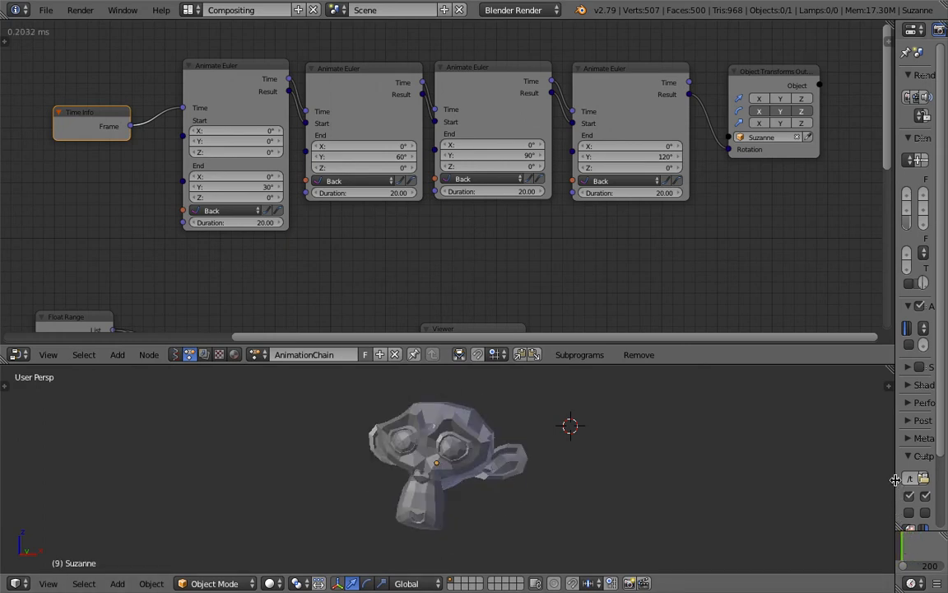
{"action": "left_click_drag", "start_coordinate": [895, 480], "coordinate": [767, 480]}
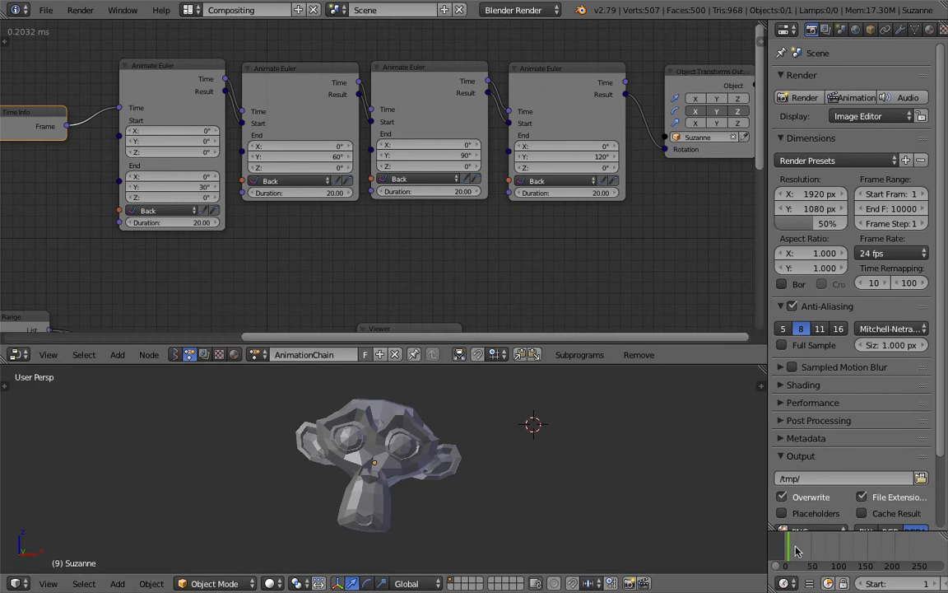
Move the first Animate Euler node and the Time Info node up, apart from the other three Animate Euler nodes.
{"action": "middle_click_drag", "start_coordinate": [393, 282], "coordinate": [388, 281]}
{"action": "middle_click_drag", "start_coordinate": [225, 220], "coordinate": [250, 222]}
{"action": "scroll", "coordinate": [290, 145], "scroll_direction": "down", "scroll_amount": 1}
{"action": "scroll", "coordinate": [290, 145], "scroll_direction": "down", "scroll_amount": 1}
{"action": "middle_click_drag", "start_coordinate": [290, 145], "coordinate": [307, 148]}
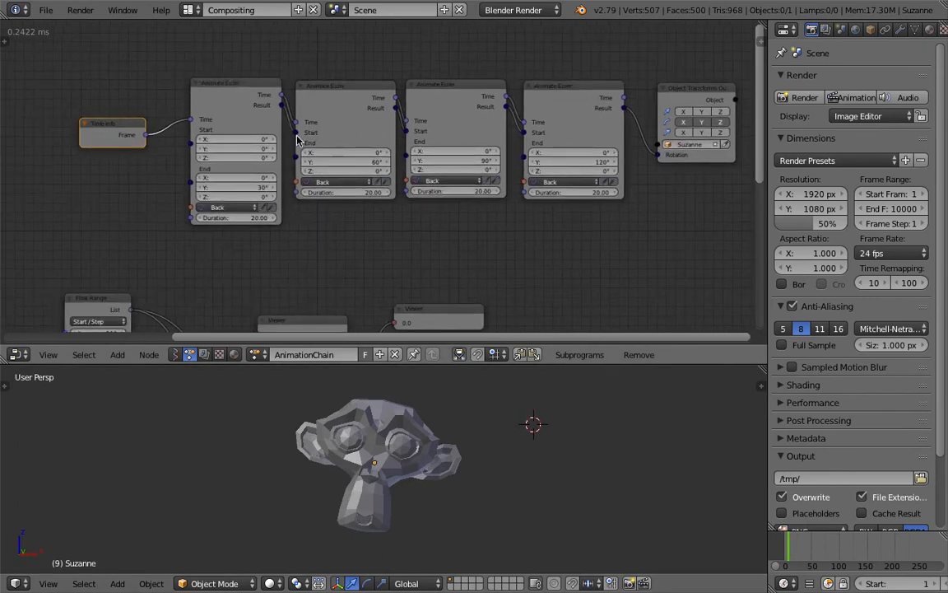
{"action": "scroll", "coordinate": [296, 140], "scroll_direction": "up", "scroll_amount": 2}
{"action": "left_click_drag", "start_coordinate": [210, 90], "coordinate": [190, 78]}
{"action": "middle_click_drag", "start_coordinate": [82, 103], "coordinate": [92, 169]}
{"action": "left_click_drag", "start_coordinate": [75, 179], "coordinate": [65, 93]}
{"action": "left_click_drag", "start_coordinate": [192, 127], "coordinate": [199, 34]}
{"action": "middle_click_drag", "start_coordinate": [580, 129], "coordinate": [536, 189]}
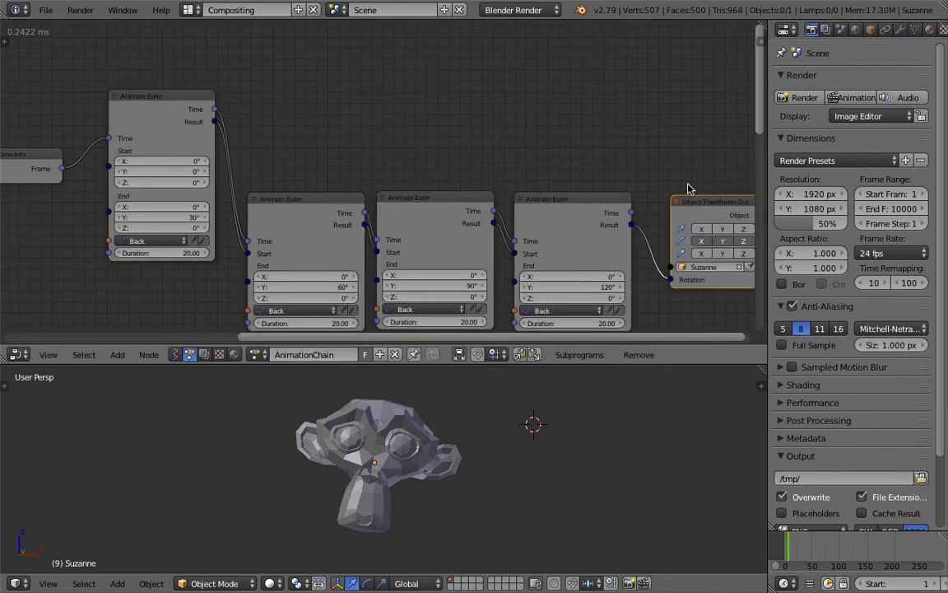
Connect the first Animate Euler node's Result to the Rotation input and place Object Transforms Output close to that node.
{"action": "left_click_drag", "start_coordinate": [679, 211], "coordinate": [666, 92]}
{"action": "left_click_drag", "start_coordinate": [215, 122], "coordinate": [490, 126]}
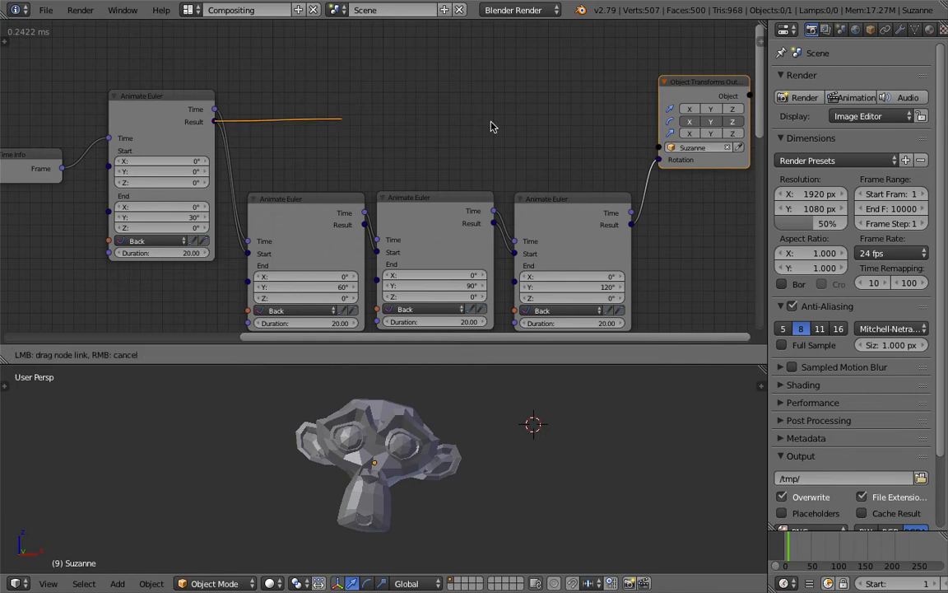
{"action": "left_click_drag", "start_coordinate": [661, 162], "coordinate": [390, 116]}
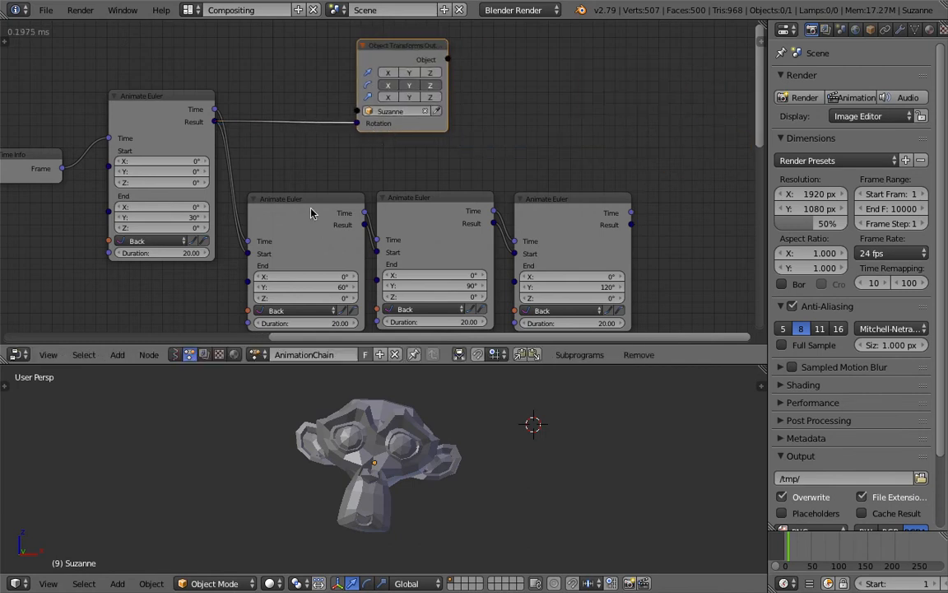
Move the second, third and fourth Animate Euler nodes further down, clear of the first one.
{"action": "left_click_drag", "start_coordinate": [311, 214], "coordinate": [295, 300]}
{"action": "left_click_drag", "start_coordinate": [451, 188], "coordinate": [442, 277]}
{"action": "left_click_drag", "start_coordinate": [542, 190], "coordinate": [520, 271]}
Arrange the Time Info, first Animate Euler and Object Transforms Output nodes in a spaced row.
{"action": "middle_click_drag", "start_coordinate": [413, 157], "coordinate": [487, 203]}
{"action": "scroll", "coordinate": [486, 203], "scroll_direction": "up", "scroll_amount": 4}
{"action": "left_click_drag", "start_coordinate": [456, 83], "coordinate": [421, 84]}
{"action": "middle_click_drag", "start_coordinate": [68, 213], "coordinate": [267, 165]}
{"action": "left_click_drag", "start_coordinate": [210, 153], "coordinate": [197, 102]}
{"action": "left_click_drag", "start_coordinate": [393, 97], "coordinate": [399, 80]}
{"action": "middle_click_drag", "start_coordinate": [404, 135], "coordinate": [388, 177]}
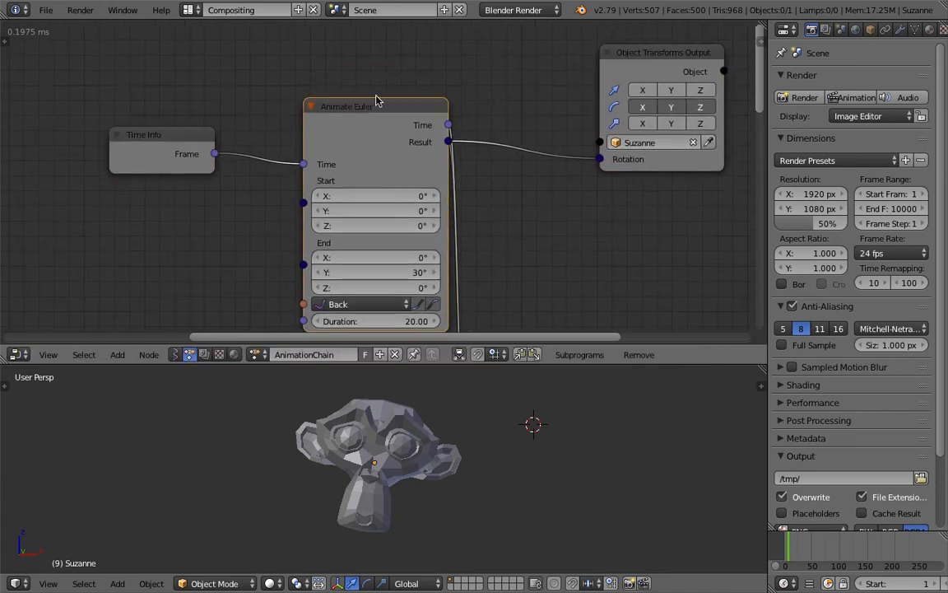
{"action": "left_click_drag", "start_coordinate": [376, 101], "coordinate": [381, 83]}
{"action": "left_click_drag", "start_coordinate": [659, 163], "coordinate": [629, 157]}
{"action": "left_click_drag", "start_coordinate": [380, 101], "coordinate": [352, 93]}
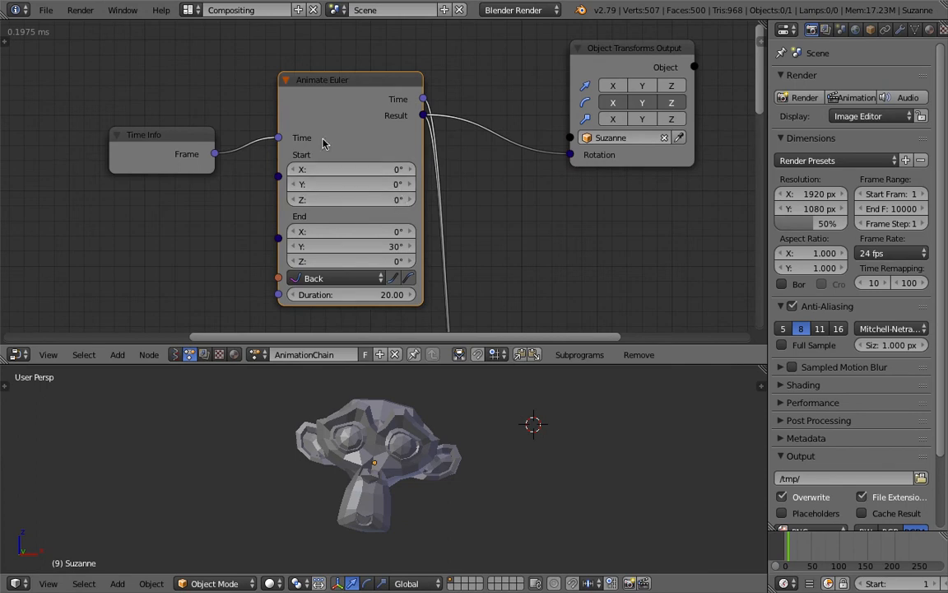
{"action": "left_click_drag", "start_coordinate": [321, 121], "coordinate": [320, 107]}
{"action": "scroll", "coordinate": [302, 154], "scroll_direction": "up", "scroll_amount": 1}
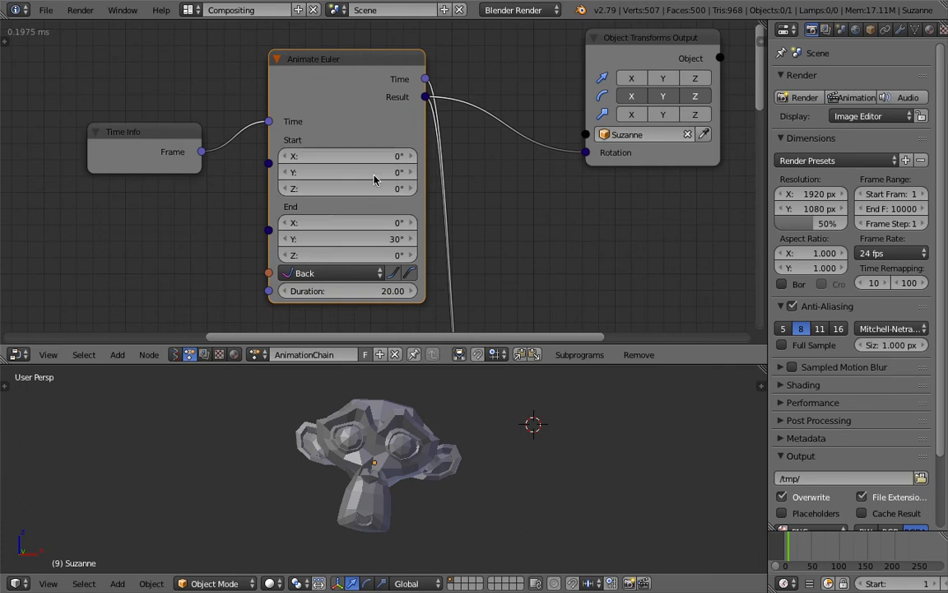
Scrub the timeline from frame 0 to frame 24 and back to frame 9 to check the first Y rotation.
{"action": "mouse_move", "coordinate": [783, 544]}
{"action": "left_mouse_down"}
{"action": "mouse_move", "coordinate": [797, 543]}
{"action": "mouse_move", "coordinate": [783, 545]}
{"action": "left_mouse_up"}
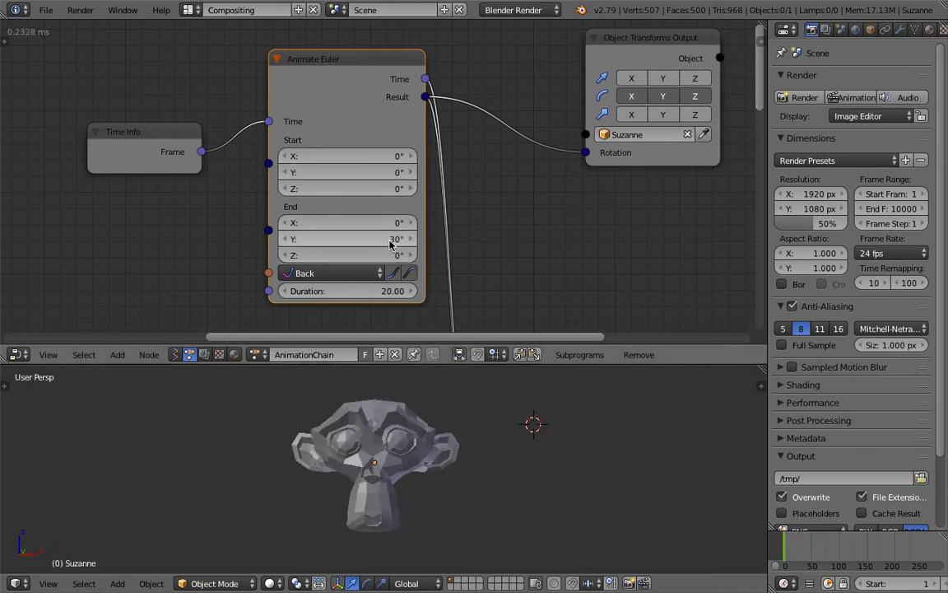
{"action": "left_click_drag", "start_coordinate": [784, 545], "coordinate": [797, 545]}
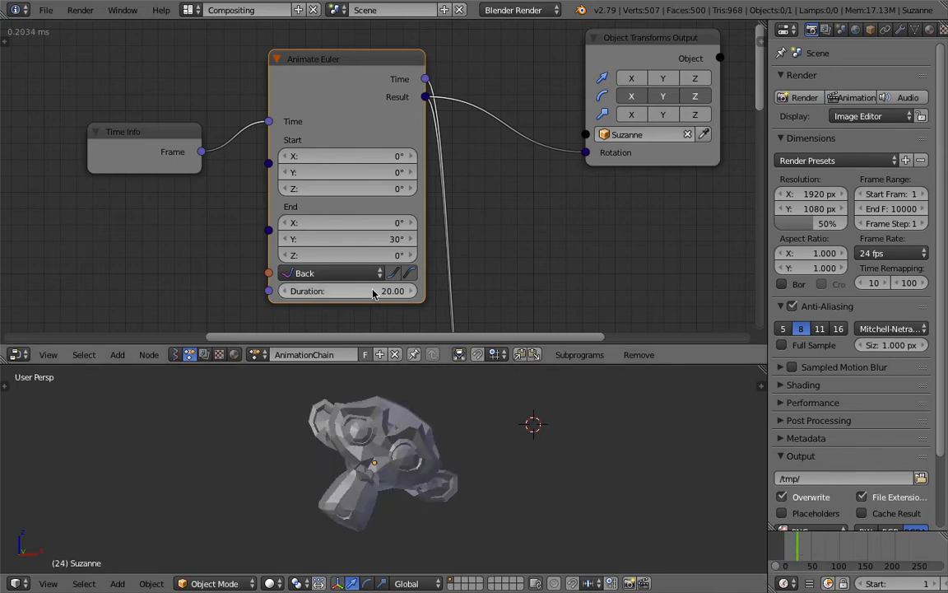
{"action": "middle_click_drag", "start_coordinate": [381, 294], "coordinate": [388, 283]}
{"action": "left_click_drag", "start_coordinate": [795, 548], "coordinate": [788, 547]}
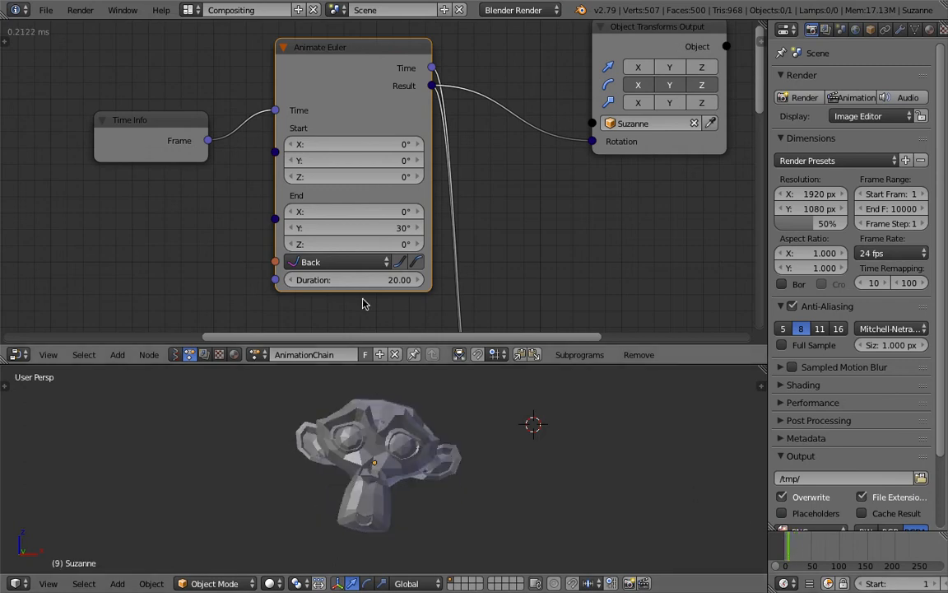
Move the first Animate Euler node and the Time Info node further away from Object Transforms Output.
{"action": "left_click", "coordinate": [317, 262]}
{"action": "left_click_drag", "start_coordinate": [303, 92], "coordinate": [276, 92]}
{"action": "left_click_drag", "start_coordinate": [204, 132], "coordinate": [178, 133]}
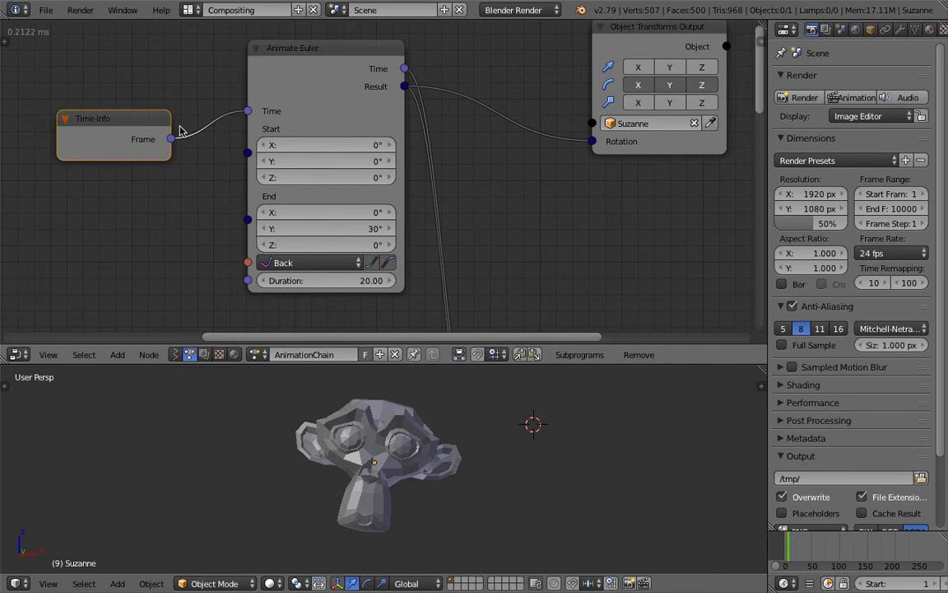
Scrub repeatedly through the first 20-frame rotation to examine the Back interpolation, ending on frame 27.
{"action": "left_click_drag", "start_coordinate": [787, 547], "coordinate": [795, 548]}
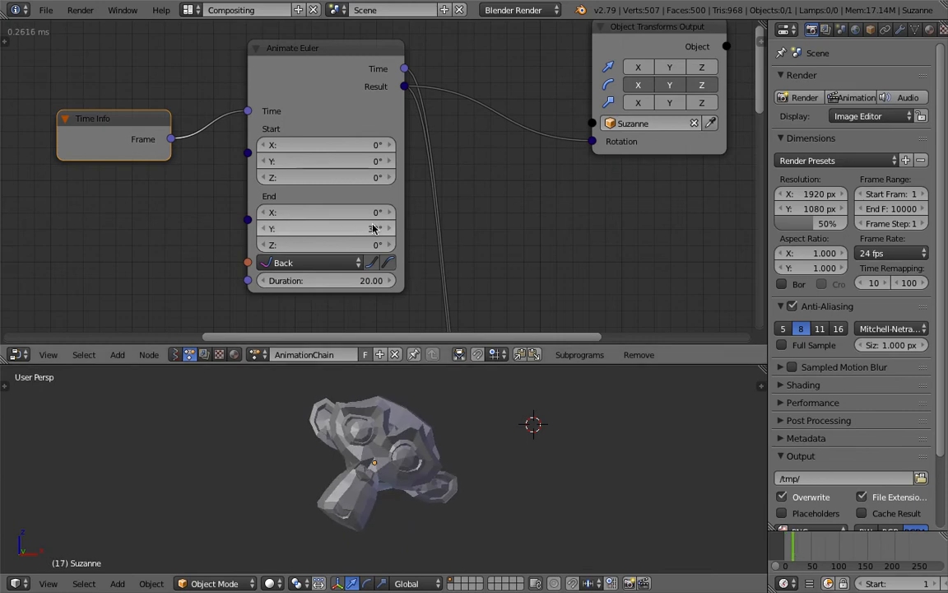
{"action": "left_click_drag", "start_coordinate": [786, 549], "coordinate": [799, 549]}
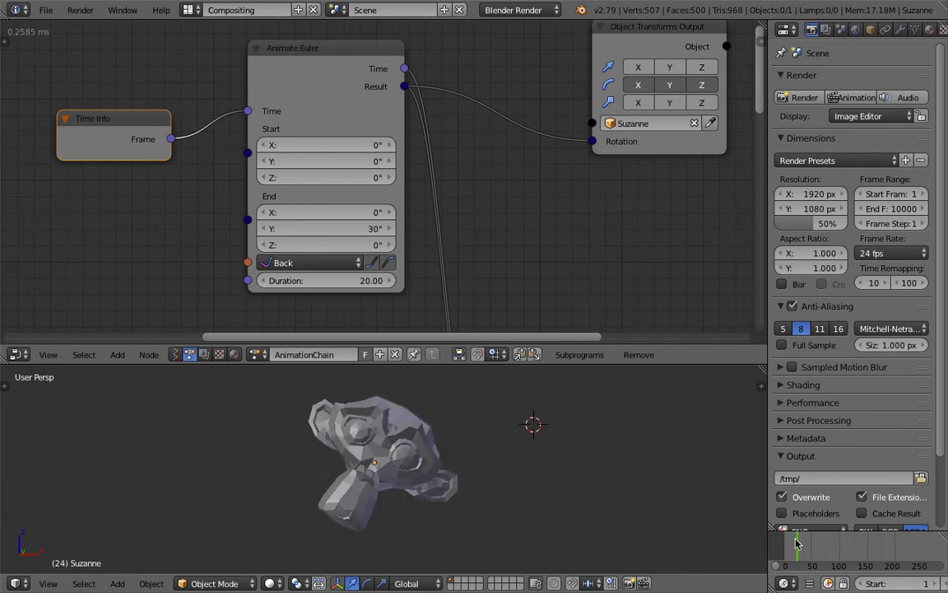
{"action": "left_click_drag", "start_coordinate": [786, 548], "coordinate": [798, 553]}
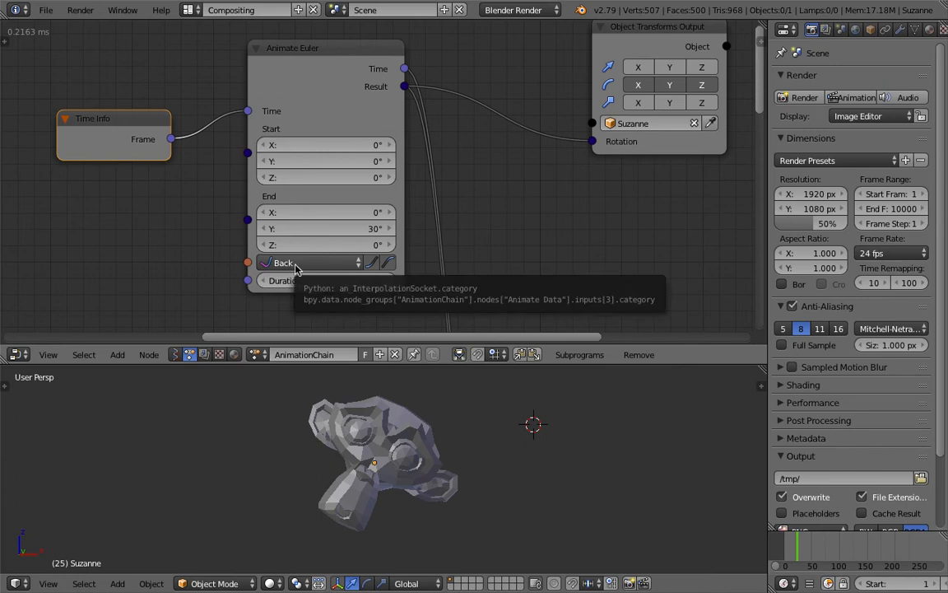
{"action": "left_click_drag", "start_coordinate": [789, 548], "coordinate": [799, 545]}
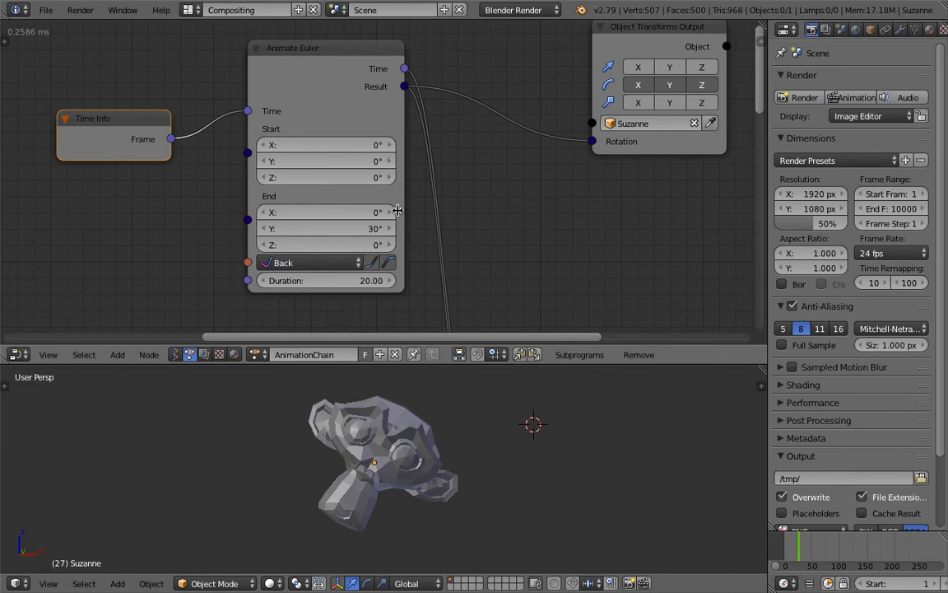
Bring the second Animate Euler node, with the 60° Y end value, up near the first one.
{"action": "scroll", "coordinate": [400, 231], "scroll_direction": "down", "scroll_amount": 1}
{"action": "scroll", "coordinate": [403, 214], "scroll_direction": "down", "scroll_amount": 1}
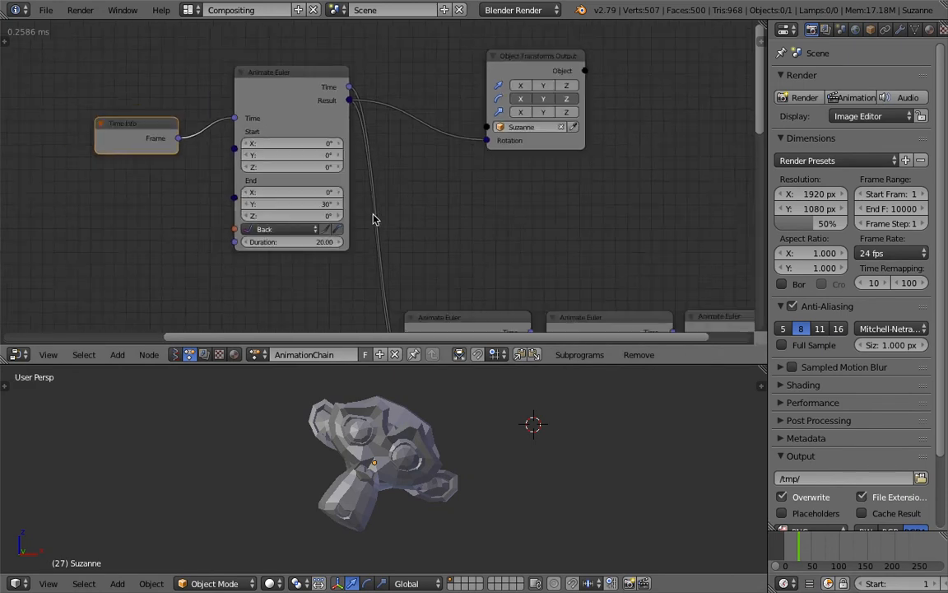
{"action": "scroll", "coordinate": [388, 225], "scroll_direction": "down", "scroll_amount": 3, "text": "shift"}
{"action": "left_click_drag", "start_coordinate": [389, 227], "coordinate": [368, 95]}
{"action": "scroll", "coordinate": [437, 175], "scroll_direction": "up", "scroll_amount": 3, "text": "shift"}
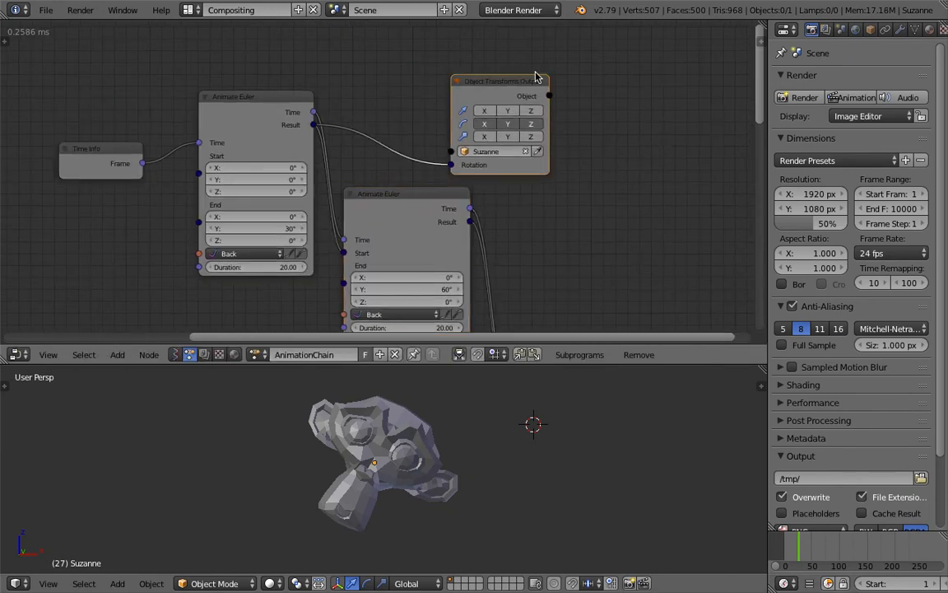
Connect the second Animate Euler node's Result to the Rotation input and place the node between the first one and the output.
{"action": "left_click_drag", "start_coordinate": [537, 78], "coordinate": [608, 75]}
{"action": "left_click_drag", "start_coordinate": [472, 222], "coordinate": [498, 203]}
{"action": "left_click_drag", "start_coordinate": [528, 163], "coordinate": [528, 164]}
{"action": "left_click_drag", "start_coordinate": [444, 213], "coordinate": [402, 77]}
Adjust the spacing of the first two Animate Euler nodes and the Object Transforms Output node to show their links clearly.
{"action": "scroll", "coordinate": [403, 115], "scroll_direction": "up", "scroll_amount": 1}
{"action": "scroll", "coordinate": [400, 115], "scroll_direction": "up", "scroll_amount": 2}
{"action": "left_click_drag", "start_coordinate": [328, 86], "coordinate": [305, 89]}
{"action": "scroll", "coordinate": [292, 103], "scroll_direction": "up", "scroll_amount": 2}
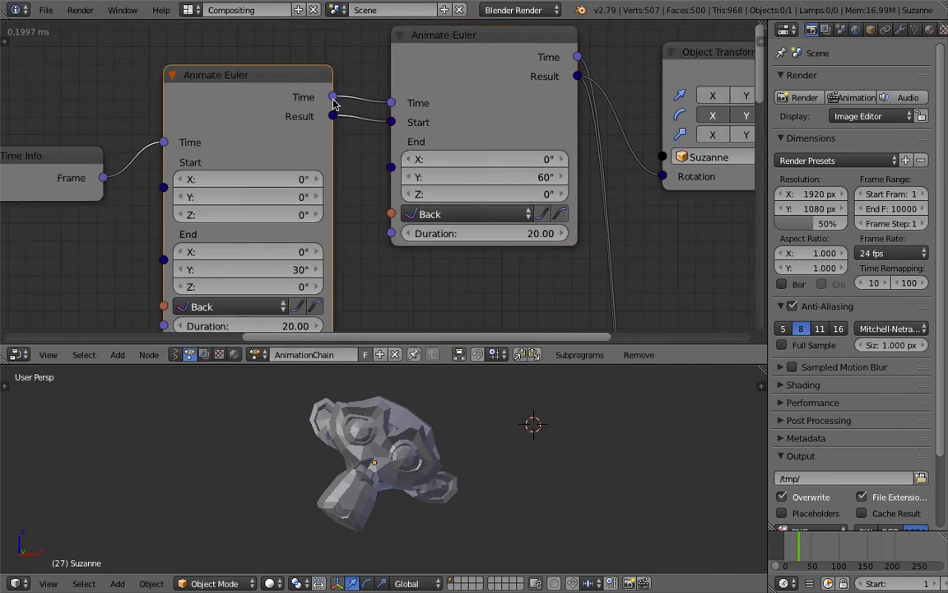
{"action": "left_click_drag", "start_coordinate": [421, 88], "coordinate": [441, 92]}
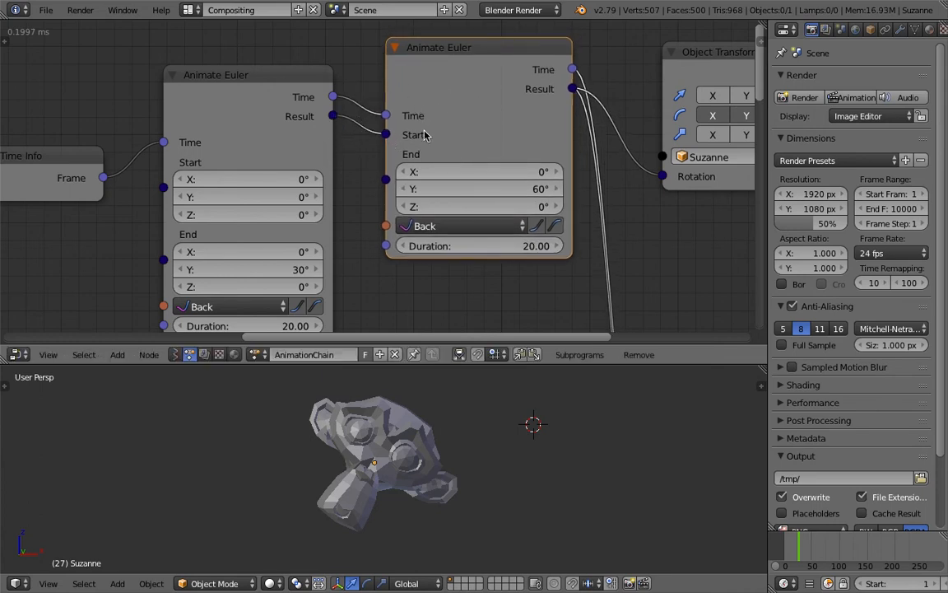
{"action": "scroll", "coordinate": [385, 155], "scroll_direction": "down", "scroll_amount": 1}
{"action": "middle_click_drag", "start_coordinate": [385, 155], "coordinate": [435, 129]}
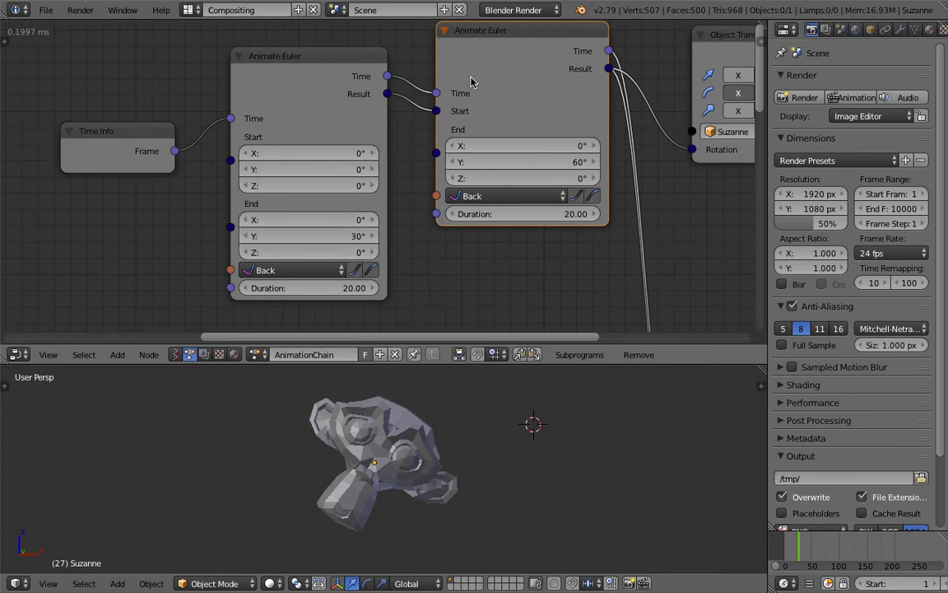
{"action": "left_click_drag", "start_coordinate": [439, 79], "coordinate": [433, 87]}
{"action": "middle_click_drag", "start_coordinate": [452, 110], "coordinate": [429, 103]}
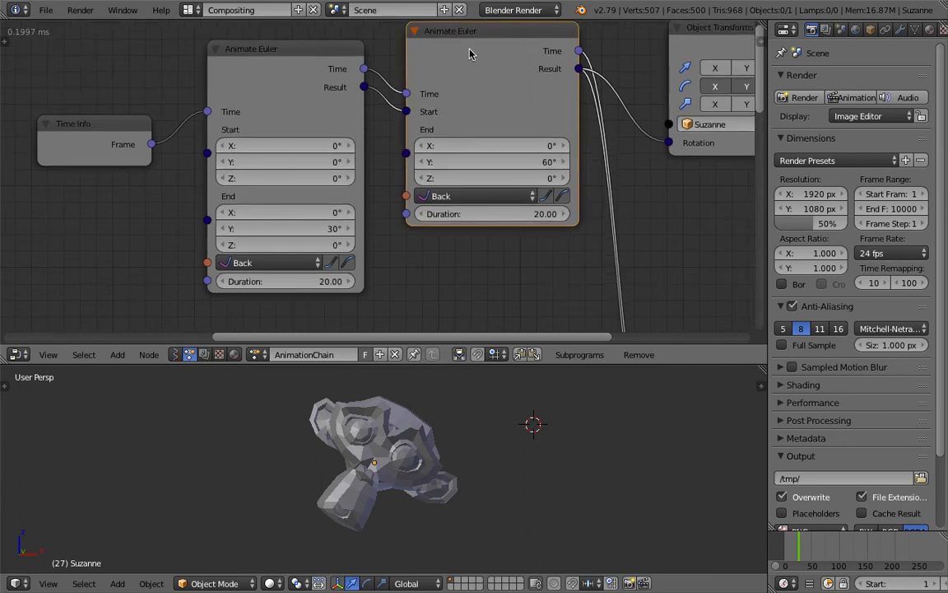
{"action": "middle_click_drag", "start_coordinate": [485, 89], "coordinate": [426, 79]}
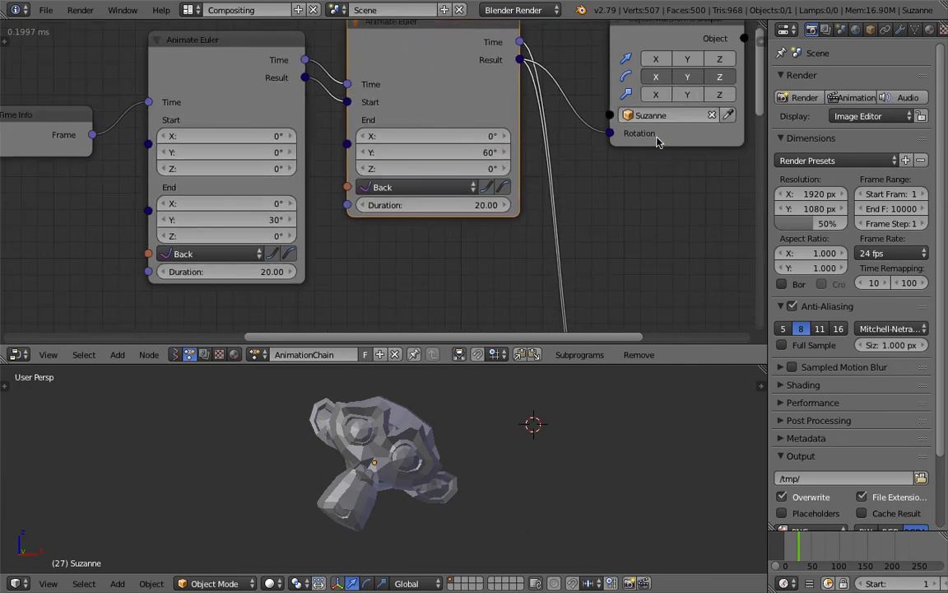
{"action": "left_click_drag", "start_coordinate": [658, 142], "coordinate": [651, 141]}
Scrub from the start through both chained rotations to examine the two 30° steps, ending on frame 40.
{"action": "left_click", "coordinate": [786, 541]}
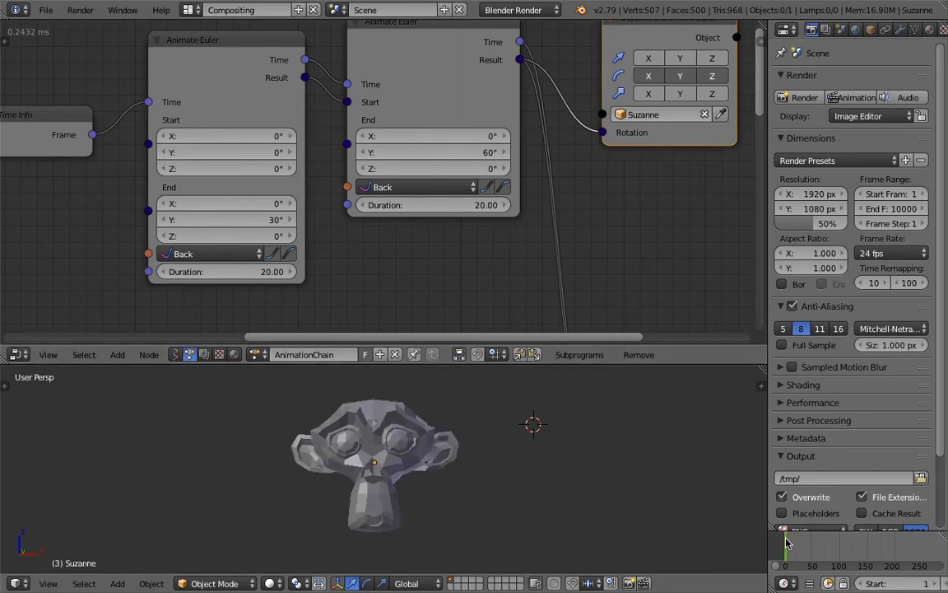
{"action": "left_click_drag", "start_coordinate": [786, 541], "coordinate": [792, 542]}
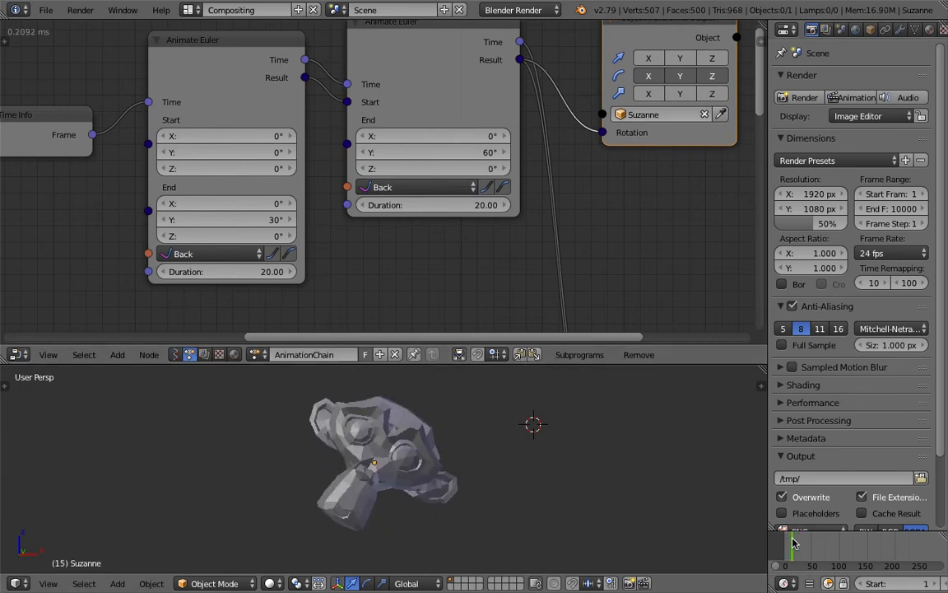
{"action": "left_click_drag", "start_coordinate": [793, 542], "coordinate": [809, 541]}
Bring the 90° and 120° Animate Euler nodes up beside the chain, with the Object Transforms Output node beyond them.
{"action": "scroll", "coordinate": [380, 236], "scroll_direction": "down", "scroll_amount": 2}
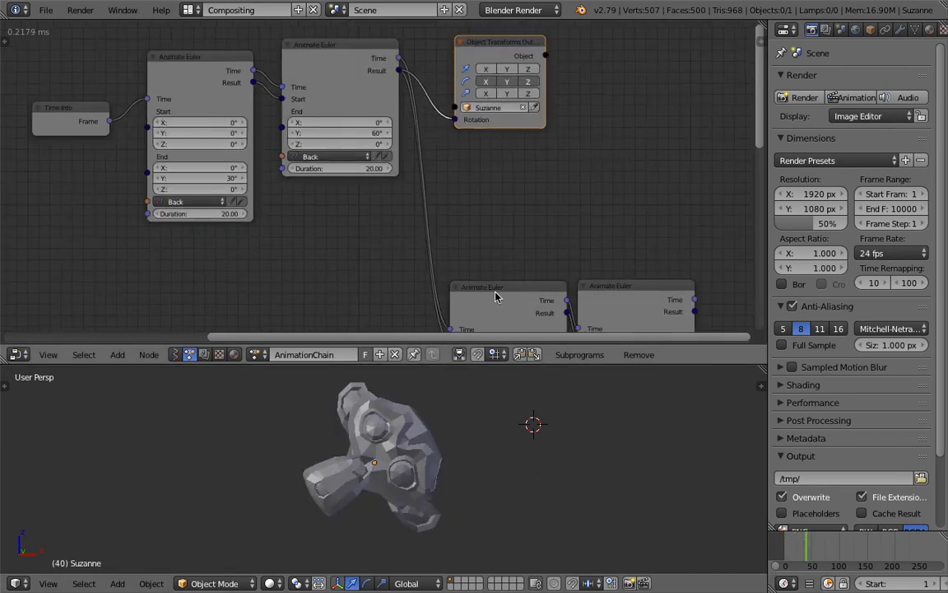
{"action": "left_click_drag", "start_coordinate": [494, 297], "coordinate": [460, 160]}
{"action": "left_click_drag", "start_coordinate": [482, 59], "coordinate": [632, 61]}
{"action": "left_click_drag", "start_coordinate": [606, 299], "coordinate": [579, 160]}
{"action": "left_click_drag", "start_coordinate": [466, 135], "coordinate": [466, 134]}
{"action": "left_click_drag", "start_coordinate": [599, 152], "coordinate": [614, 139]}
{"action": "middle_click_drag", "start_coordinate": [620, 89], "coordinate": [474, 111]}
{"action": "left_click_drag", "start_coordinate": [511, 67], "coordinate": [629, 85]}
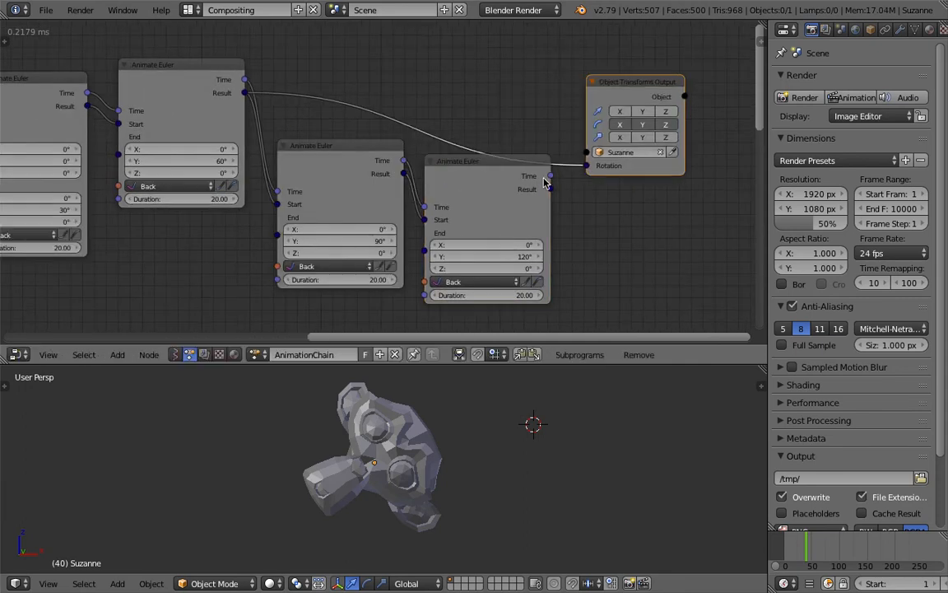
Connect the 120° Animate Euler's Result to the Rotation input and line up the last two Animate Euler nodes and the output in the chain's row.
{"action": "left_click_drag", "start_coordinate": [558, 190], "coordinate": [584, 166]}
{"action": "left_click_drag", "start_coordinate": [527, 161], "coordinate": [540, 89]}
{"action": "left_click_drag", "start_coordinate": [307, 147], "coordinate": [308, 67]}
{"action": "left_click_drag", "start_coordinate": [506, 107], "coordinate": [486, 83]}
{"action": "middle_click_drag", "start_coordinate": [442, 133], "coordinate": [485, 134]}
{"action": "mouse_move", "coordinate": [464, 125]}
{"action": "left_mouse_down"}
{"action": "mouse_move", "coordinate": [486, 111]}
{"action": "mouse_move", "coordinate": [472, 125]}
{"action": "left_mouse_up"}
{"action": "left_click_drag", "start_coordinate": [509, 90], "coordinate": [524, 92]}
{"action": "left_click_drag", "start_coordinate": [654, 82], "coordinate": [650, 62]}
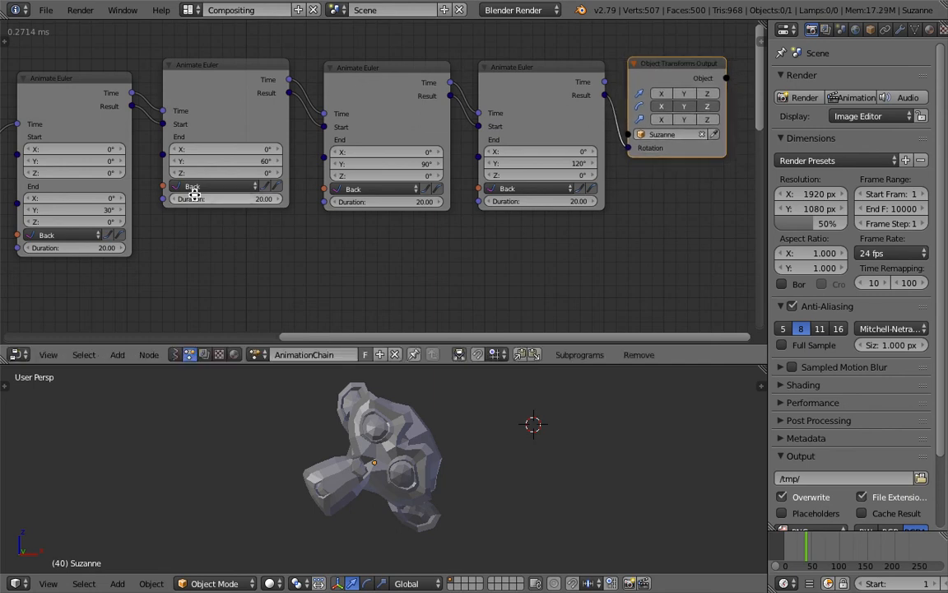
Align the first Animate Euler and Time Info nodes with the rest of the chain, and move the animation to frame 44.
{"action": "middle_click_drag", "start_coordinate": [190, 186], "coordinate": [234, 168]}
{"action": "left_click_drag", "start_coordinate": [136, 104], "coordinate": [142, 90]}
{"action": "mouse_move", "coordinate": [811, 558]}
{"action": "left_mouse_down"}
{"action": "mouse_move", "coordinate": [786, 547]}
{"action": "mouse_move", "coordinate": [831, 543]}
{"action": "mouse_move", "coordinate": [792, 545]}
{"action": "mouse_move", "coordinate": [827, 545]}
{"action": "mouse_move", "coordinate": [808, 544]}
{"action": "left_mouse_up"}
{"action": "scroll", "coordinate": [435, 181], "scroll_direction": "down", "scroll_amount": 1}
{"action": "scroll", "coordinate": [435, 181], "scroll_direction": "up", "scroll_amount": 1, "text": "ctrl"}
{"action": "left_click_drag", "start_coordinate": [41, 117], "coordinate": [58, 92]}
{"action": "scroll", "coordinate": [74, 111], "scroll_direction": "up", "scroll_amount": 1}
{"action": "scroll", "coordinate": [111, 116], "scroll_direction": "down", "scroll_amount": 1}
{"action": "scroll", "coordinate": [110, 116], "scroll_direction": "up", "scroll_amount": 3, "text": "ctrl"}
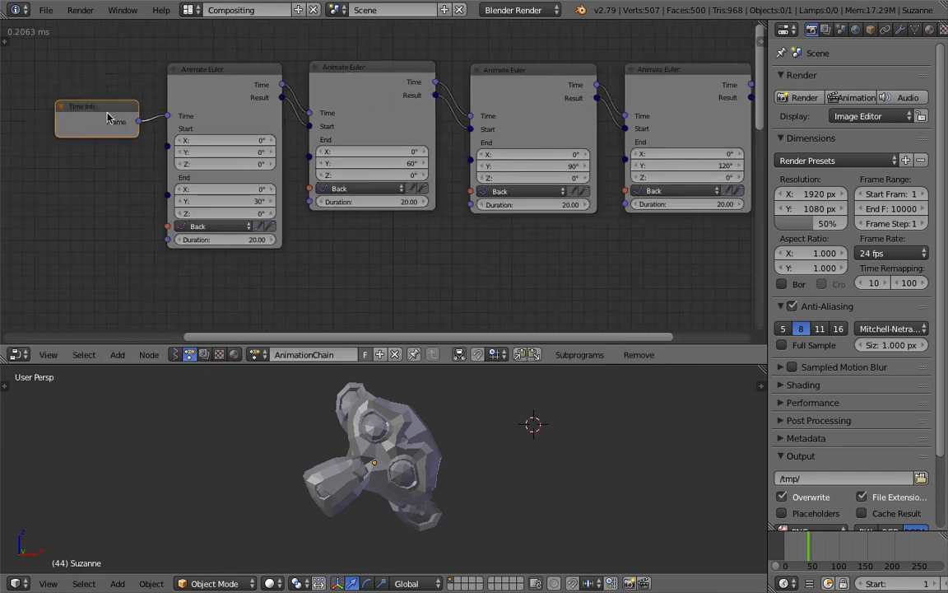
{"action": "scroll", "coordinate": [159, 123], "scroll_direction": "up", "scroll_amount": 1}
{"action": "middle_click_drag", "start_coordinate": [159, 122], "coordinate": [228, 176]}
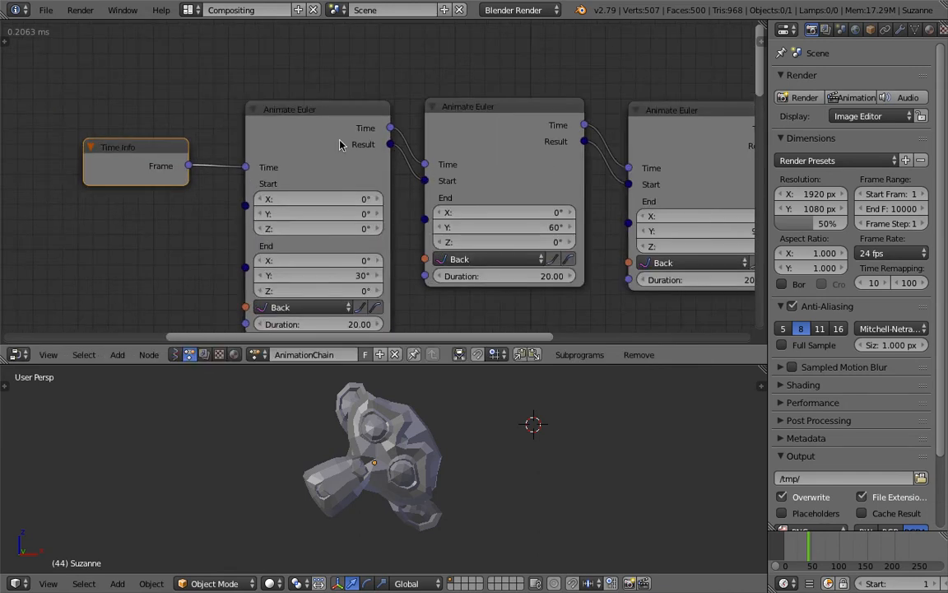
Widen the node editor by narrowing the properties area, and move the Object Transforms Output node farther from the fourth Animate Euler.
{"action": "middle_click_drag", "start_coordinate": [340, 142], "coordinate": [306, 130]}
{"action": "left_click", "coordinate": [406, 108]}
{"action": "scroll", "coordinate": [551, 132], "scroll_direction": "down", "scroll_amount": 2, "text": "ctrl"}
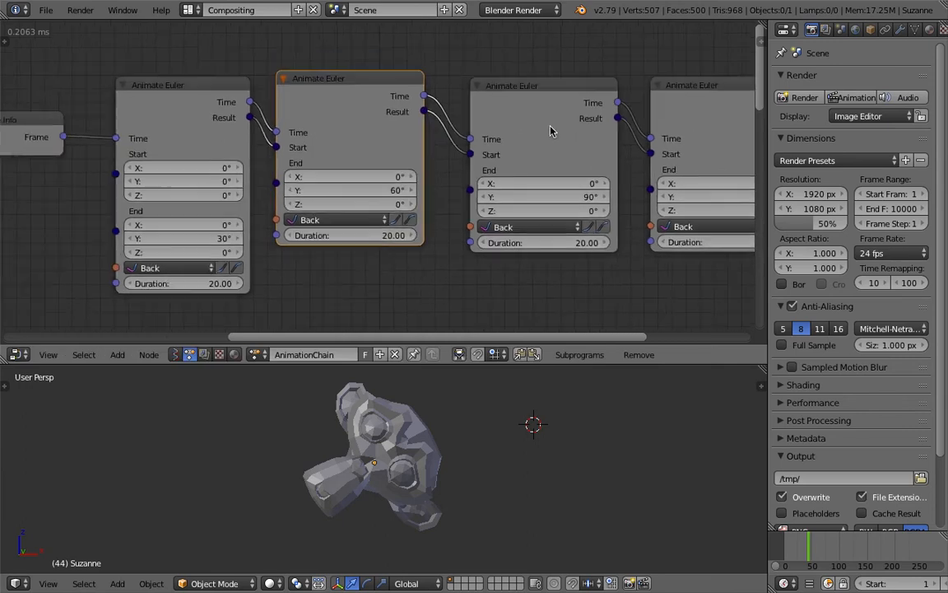
{"action": "scroll", "coordinate": [551, 131], "scroll_direction": "down", "scroll_amount": 5, "text": "ctrl"}
{"action": "left_click_drag", "start_coordinate": [767, 122], "coordinate": [865, 123]}
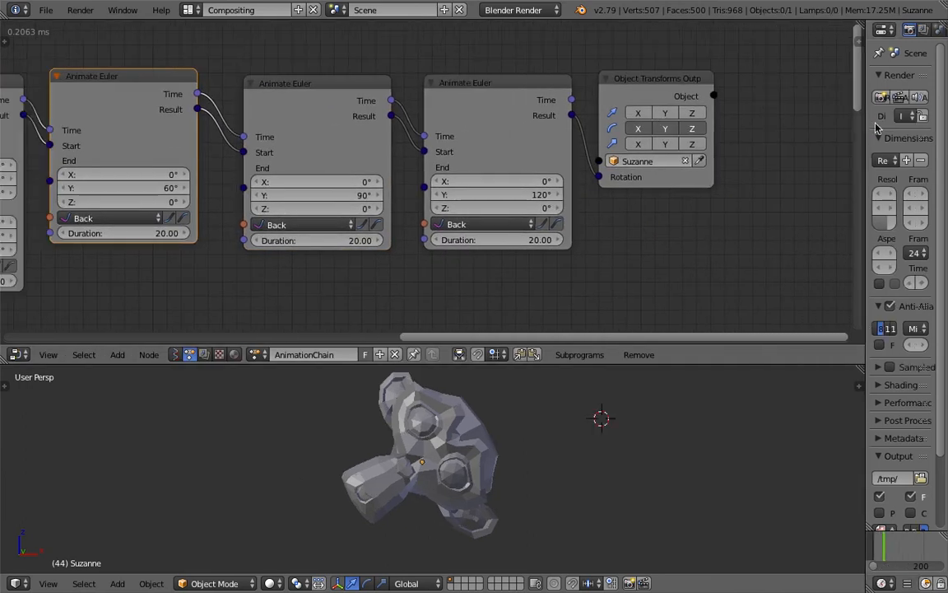
{"action": "left_click_drag", "start_coordinate": [601, 80], "coordinate": [647, 79]}
Move the Object Transforms Output closer to the fourth Animate Euler, and Time Info closer to the first one.
{"action": "middle_click_drag", "start_coordinate": [503, 126], "coordinate": [587, 104]}
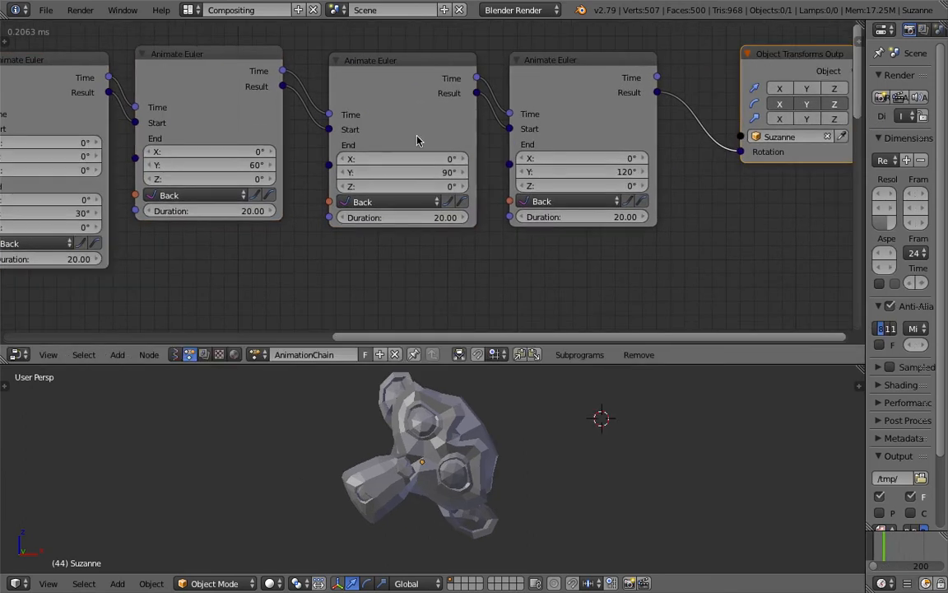
{"action": "scroll", "coordinate": [430, 127], "scroll_direction": "down", "scroll_amount": 1}
{"action": "scroll", "coordinate": [404, 144], "scroll_direction": "down", "scroll_amount": 1, "text": "shift"}
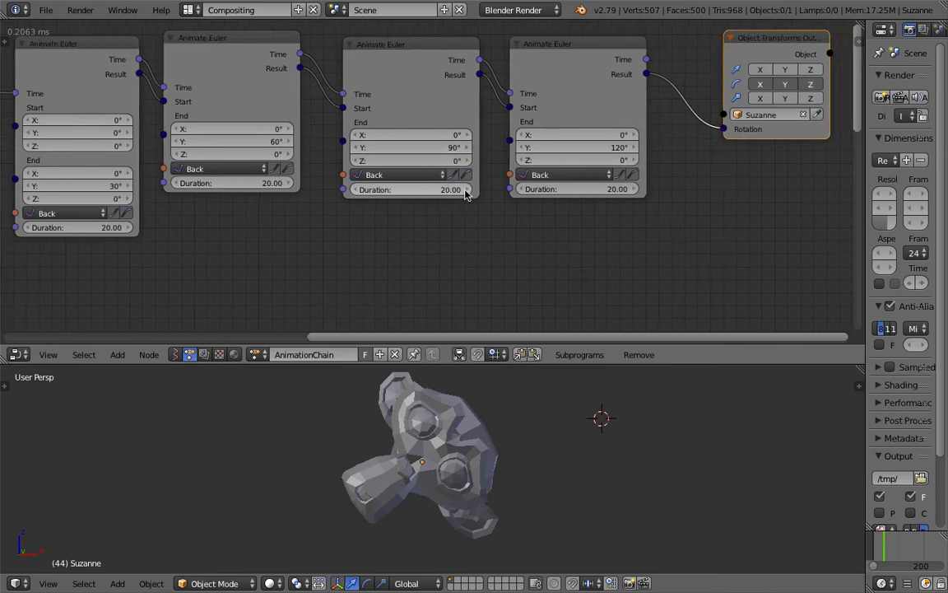
{"action": "scroll", "coordinate": [459, 197], "scroll_direction": "down", "scroll_amount": 1}
{"action": "left_click_drag", "start_coordinate": [724, 66], "coordinate": [692, 78]}
{"action": "scroll", "coordinate": [444, 140], "scroll_direction": "up", "scroll_amount": 2, "text": "ctrl"}
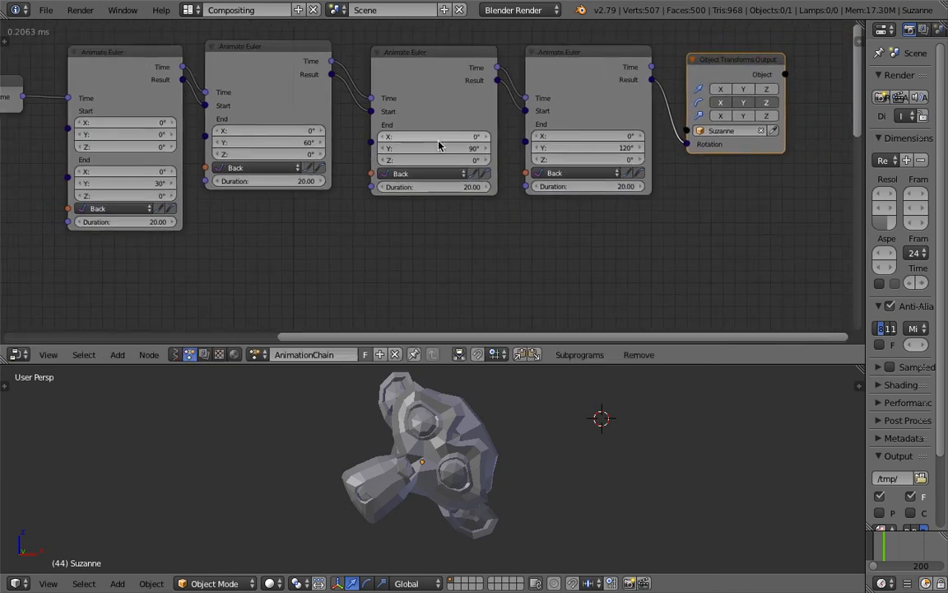
{"action": "left_click_drag", "start_coordinate": [31, 89], "coordinate": [45, 78]}
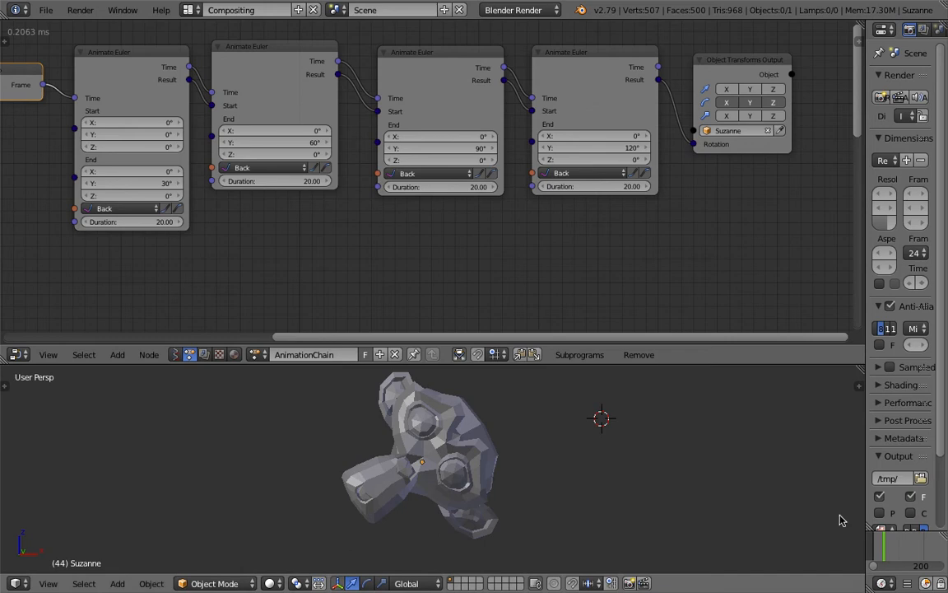
Scrub the four-node rotation chain to frame 57, and shift the fourth Animate Euler node slightly upward.
{"action": "left_click", "coordinate": [883, 547]}
{"action": "mouse_move", "coordinate": [883, 547]}
{"action": "left_mouse_down"}
{"action": "mouse_move", "coordinate": [901, 543]}
{"action": "mouse_move", "coordinate": [887, 545]}
{"action": "left_mouse_up"}
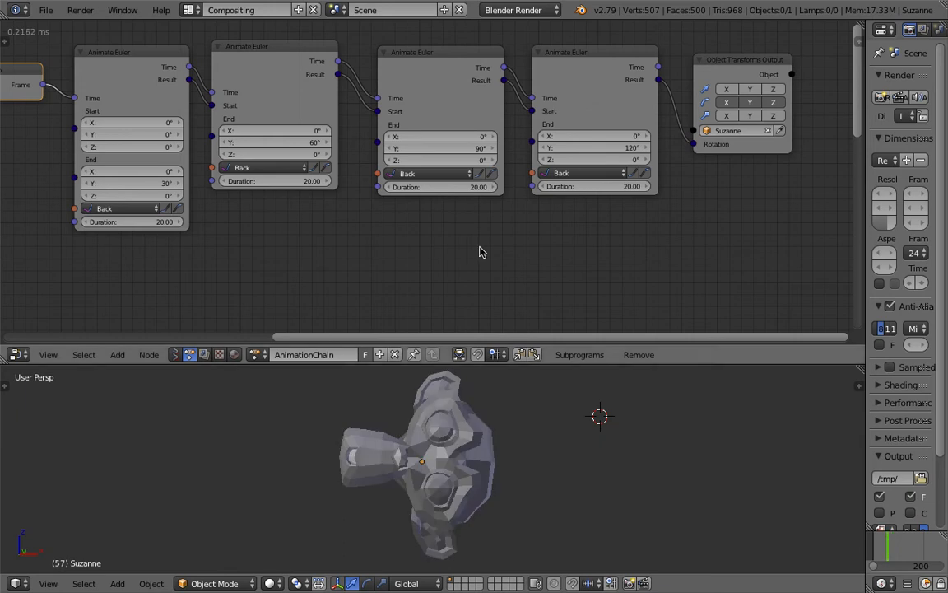
{"action": "scroll", "coordinate": [511, 247], "scroll_direction": "down", "scroll_amount": 1}
{"action": "scroll", "coordinate": [512, 249], "scroll_direction": "down", "scroll_amount": 1}
{"action": "middle_click_drag", "start_coordinate": [354, 160], "coordinate": [308, 162]}
{"action": "middle_click_drag", "start_coordinate": [534, 148], "coordinate": [522, 152]}
{"action": "scroll", "coordinate": [491, 153], "scroll_direction": "up", "scroll_amount": 3}
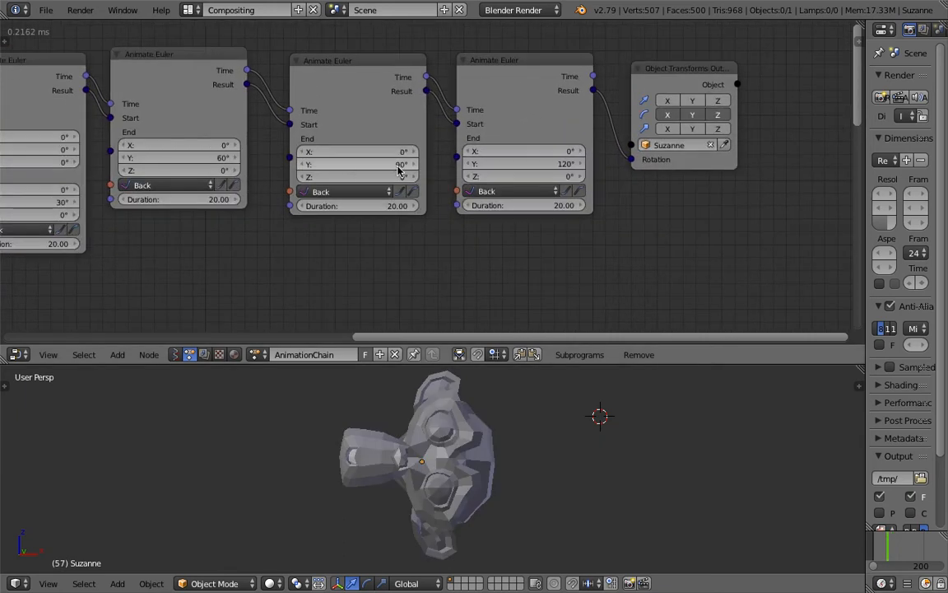
{"action": "left_click_drag", "start_coordinate": [500, 124], "coordinate": [459, 113]}
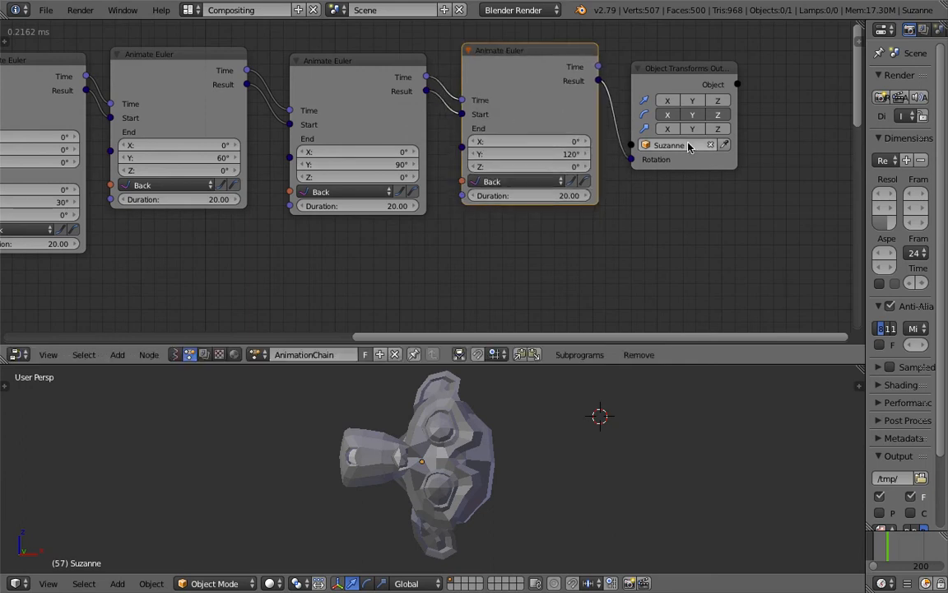
{"action": "scroll", "coordinate": [407, 168], "scroll_direction": "up", "scroll_amount": 2}
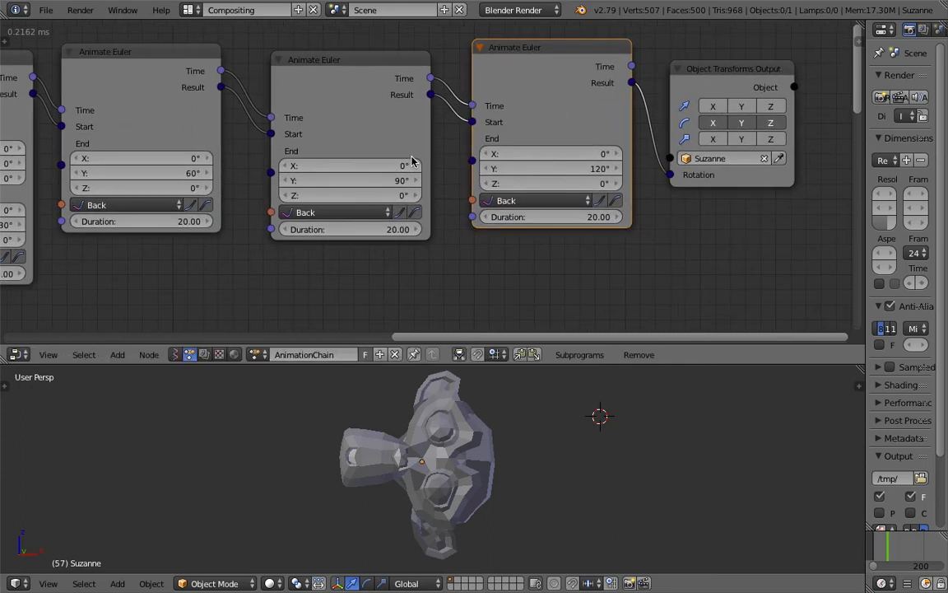
Disconnect the Object Transforms Output node from the fourth Animate Euler and move it down beside the list-based setup.
{"action": "scroll", "coordinate": [419, 163], "scroll_direction": "down", "scroll_amount": 2}
{"action": "left_click_drag", "start_coordinate": [656, 109], "coordinate": [665, 171]}
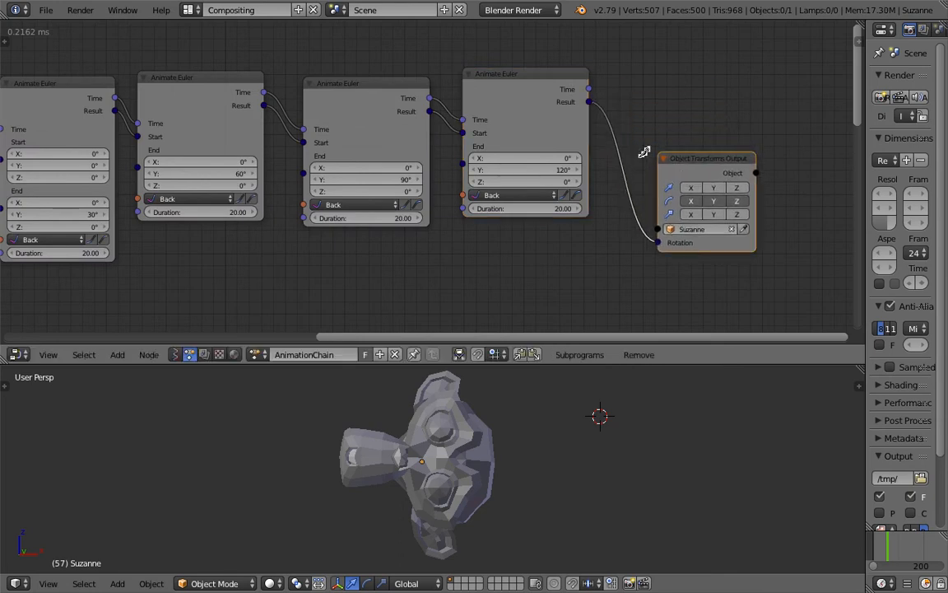
{"action": "scroll", "coordinate": [696, 82], "scroll_direction": "down", "scroll_amount": 4}
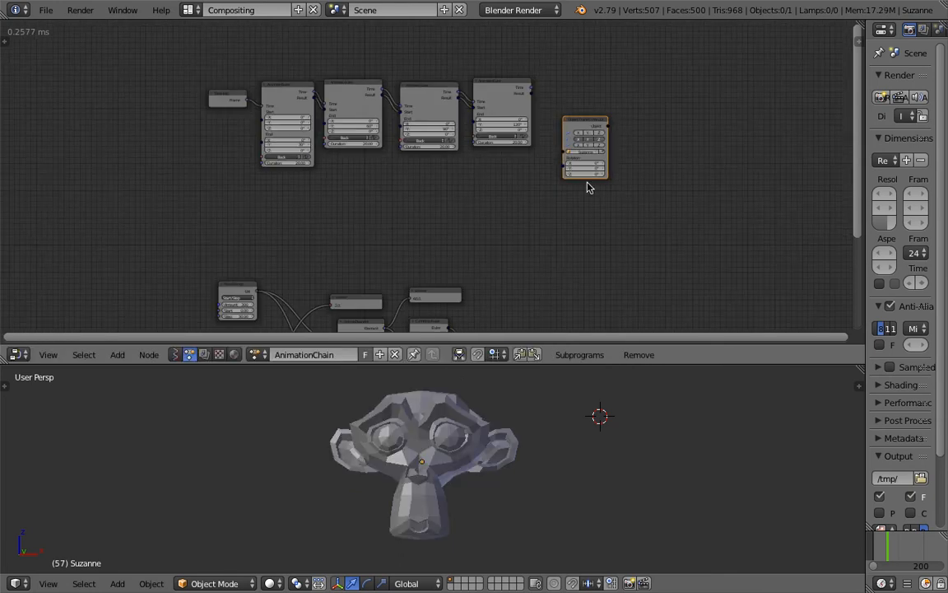
{"action": "scroll", "coordinate": [576, 156], "scroll_direction": "up", "scroll_amount": 4}
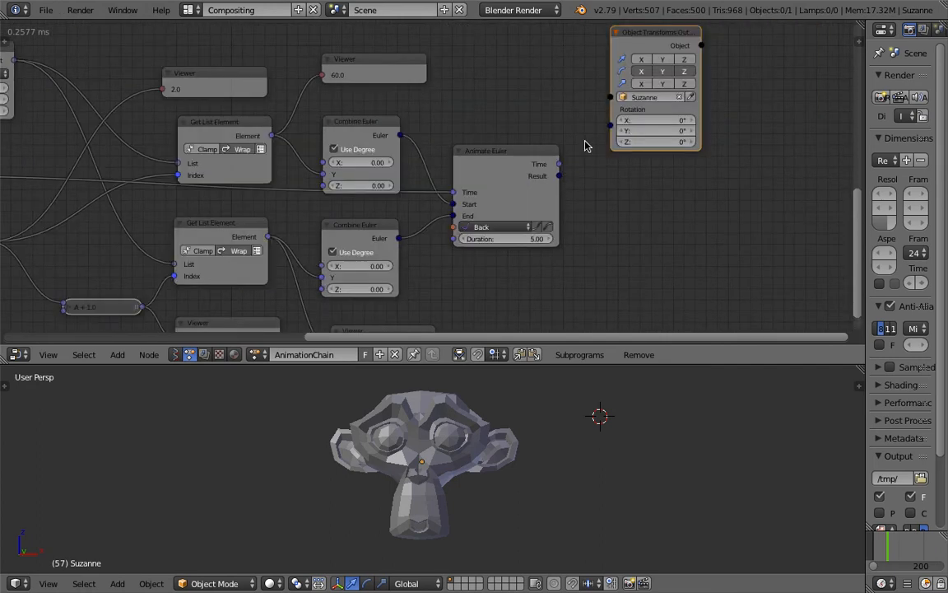
{"action": "left_click_drag", "start_coordinate": [632, 48], "coordinate": [651, 146]}
Connect the Result of the list-based setup's Animate Euler to the Rotation input and place the output node closer to it.
{"action": "scroll", "coordinate": [614, 148], "scroll_direction": "up", "scroll_amount": 2}
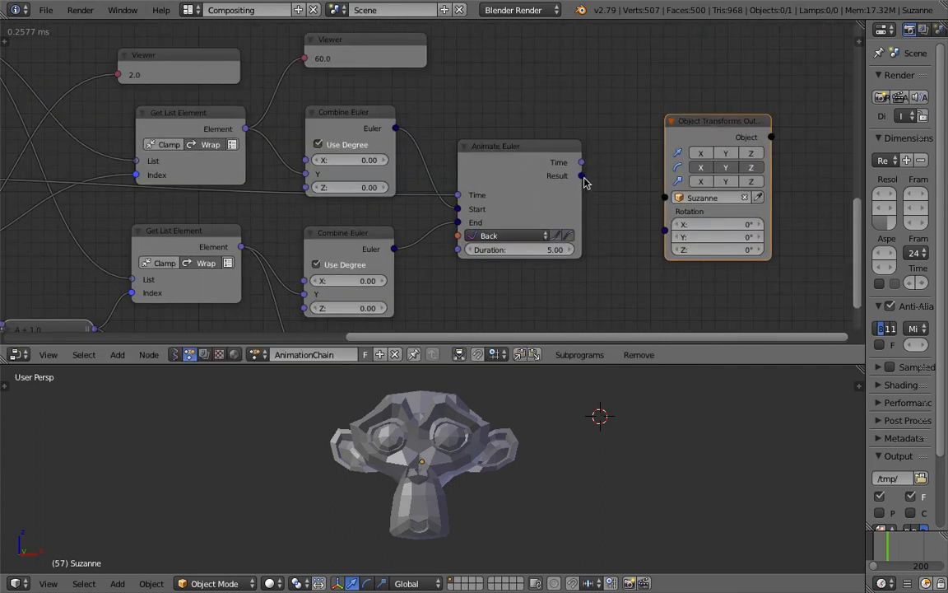
{"action": "left_click_drag", "start_coordinate": [583, 178], "coordinate": [666, 230]}
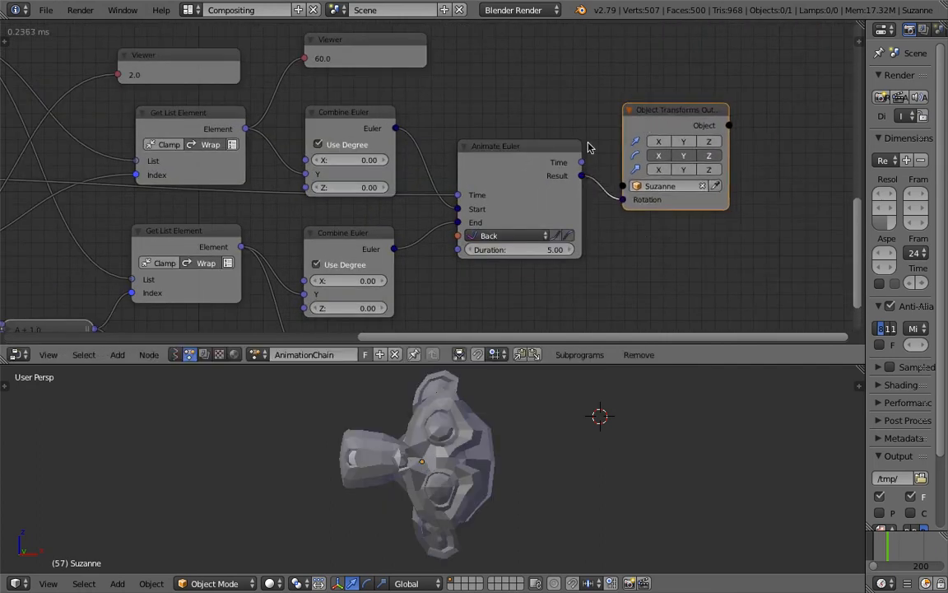
{"action": "scroll", "coordinate": [651, 121], "scroll_direction": "down", "scroll_amount": 2}
Move the Float Range node up and away from the list-based setup to leave free space beside its List output.
{"action": "key", "text": "Home"}
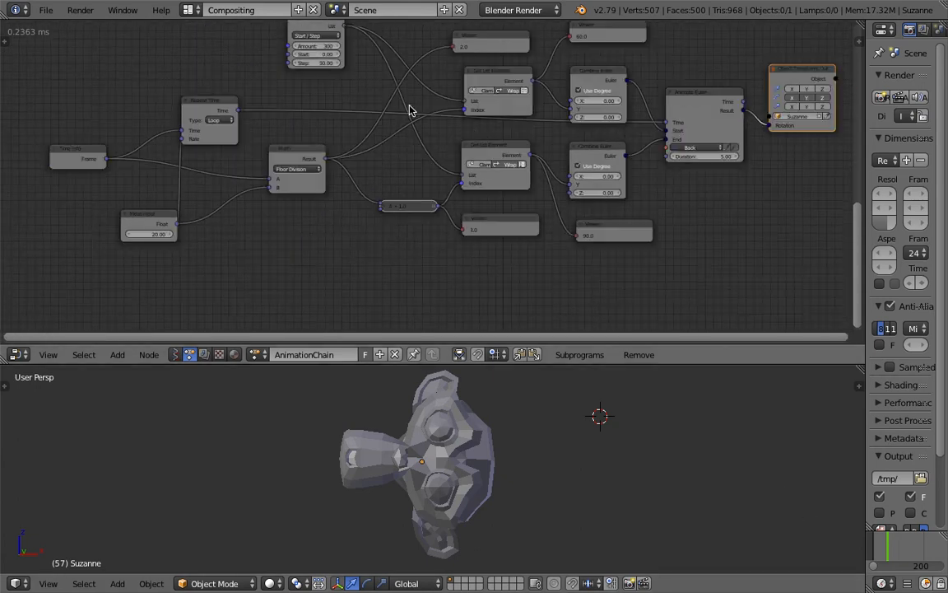
{"action": "scroll", "coordinate": [394, 101], "scroll_direction": "up", "scroll_amount": 4}
{"action": "left_click_drag", "start_coordinate": [312, 202], "coordinate": [412, 67]}
{"action": "scroll", "coordinate": [486, 119], "scroll_direction": "up", "scroll_amount": 1}
{"action": "middle_click_drag", "start_coordinate": [469, 118], "coordinate": [435, 145]}
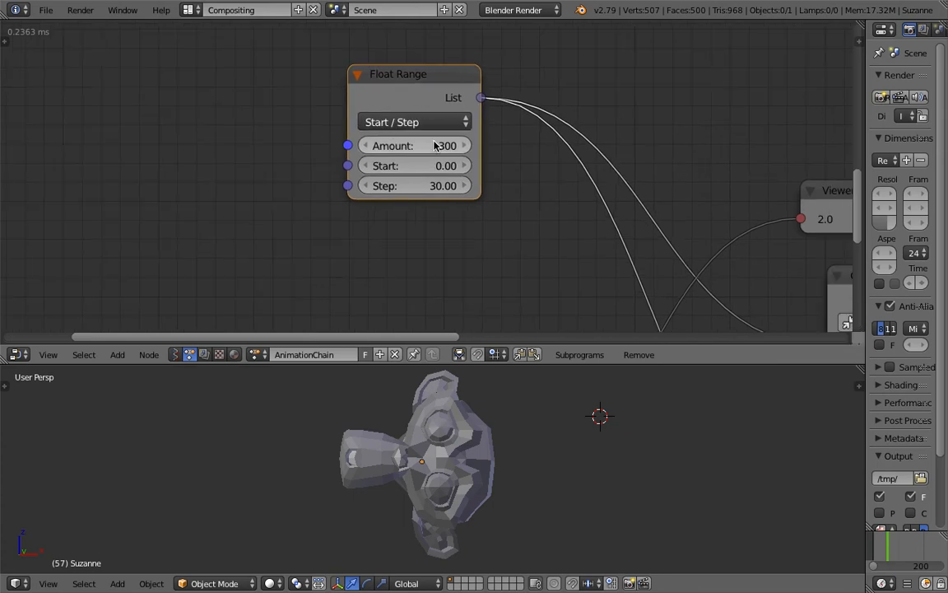
{"action": "left_click_drag", "start_coordinate": [409, 98], "coordinate": [343, 89]}
{"action": "middle_click_drag", "start_coordinate": [601, 92], "coordinate": [496, 139]}
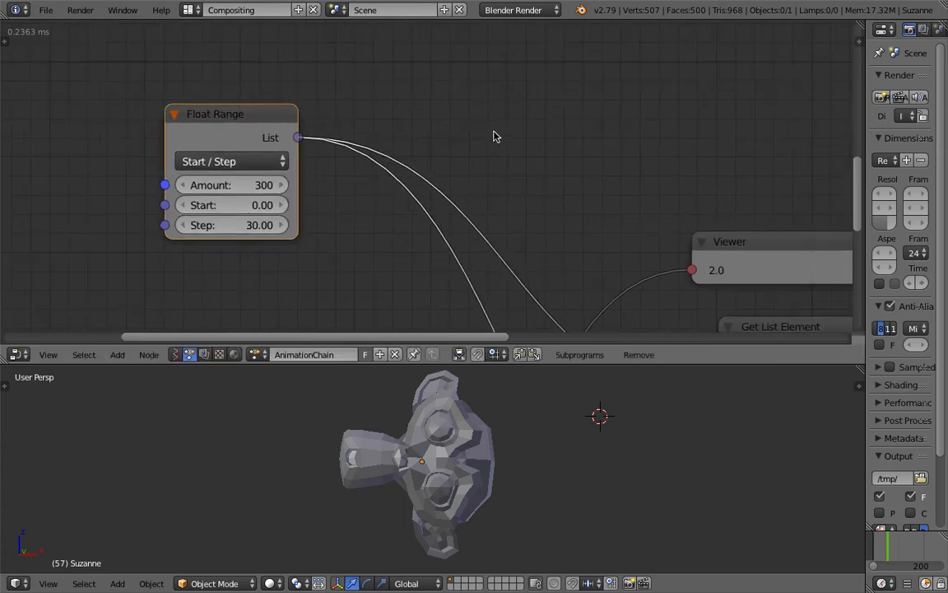
Add a Viewer node beside Float Range and connect the List output to it.
{"action": "key", "text": "shift+a"}
{"action": "left_click", "coordinate": [494, 131]}
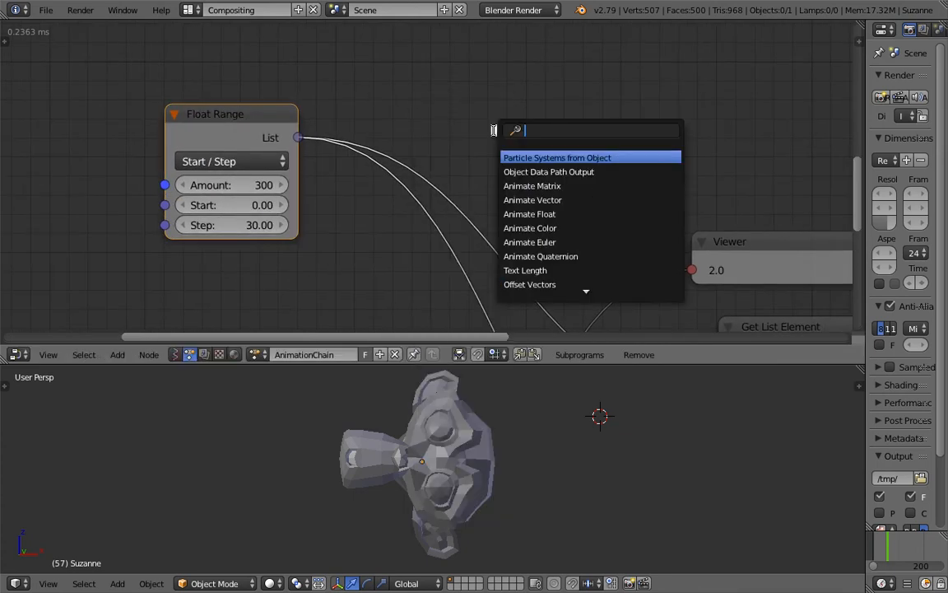
{"action": "type", "text": "viewe"}
{"action": "key", "text": "Return"}
{"action": "left_click", "coordinate": [425, 95]}
{"action": "left_click_drag", "start_coordinate": [297, 138], "coordinate": [415, 127]}
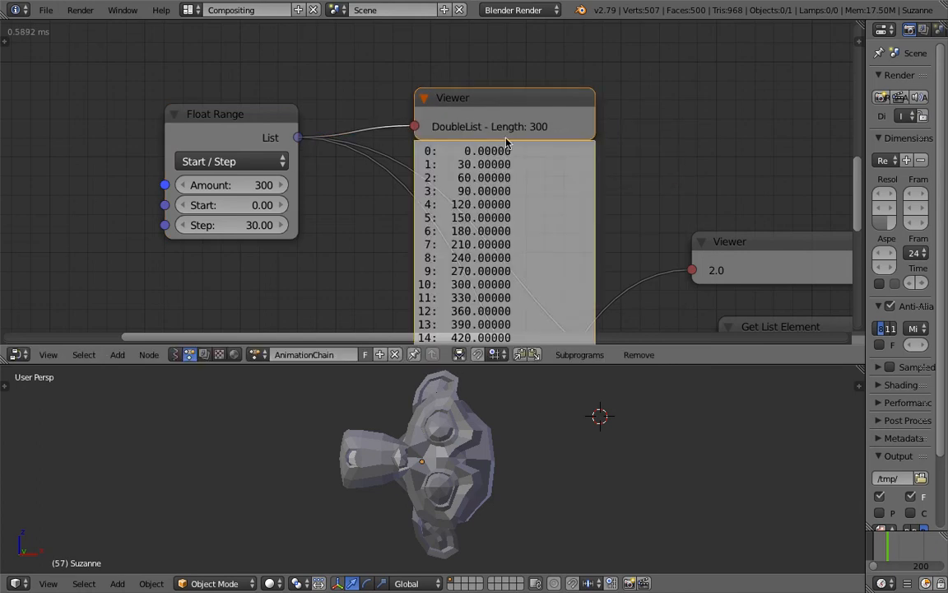
Set the Float Range amount to 12.
{"action": "left_click", "coordinate": [259, 185]}
{"action": "type", "text": "12"}
{"action": "key", "text": "Return"}
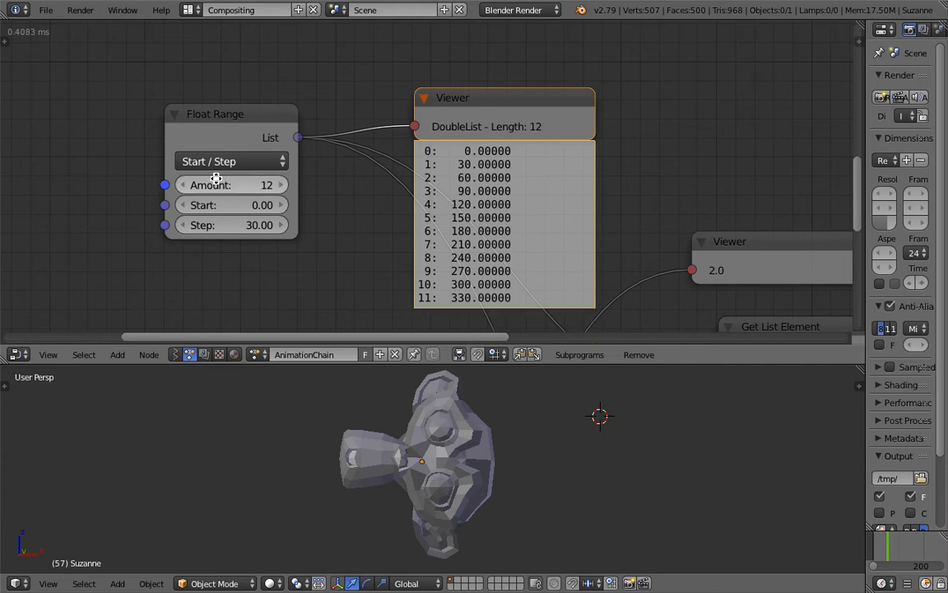
Scrub through the timeline to examine Suzanne's rotation with the 12-element list, ending on frame 7.
{"action": "scroll", "coordinate": [215, 179], "scroll_direction": "up", "scroll_amount": 1}
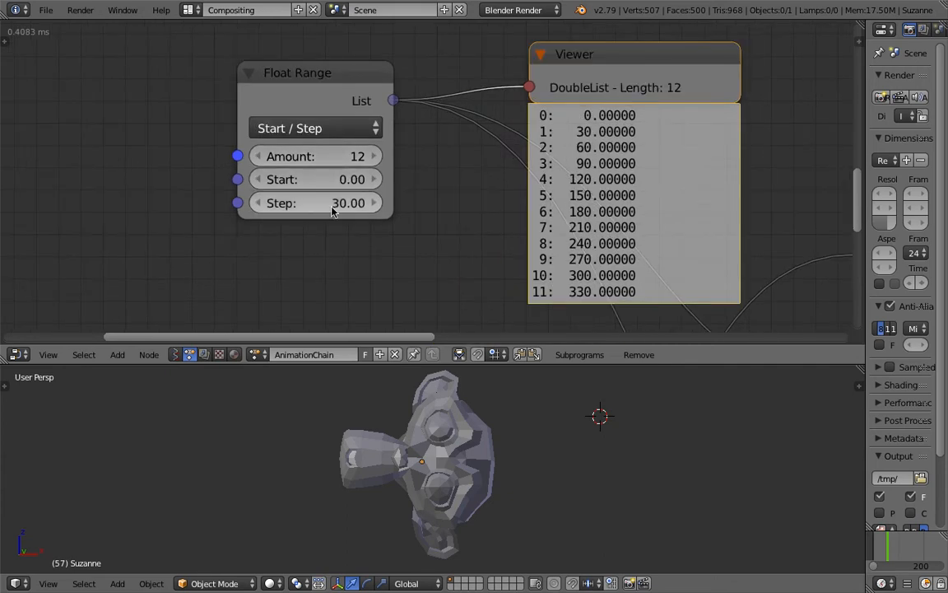
{"action": "left_click_drag", "start_coordinate": [879, 558], "coordinate": [935, 553]}
{"action": "mouse_move", "coordinate": [874, 550]}
{"action": "left_mouse_down"}
{"action": "mouse_move", "coordinate": [938, 550]}
{"action": "mouse_move", "coordinate": [876, 547]}
{"action": "left_mouse_up"}
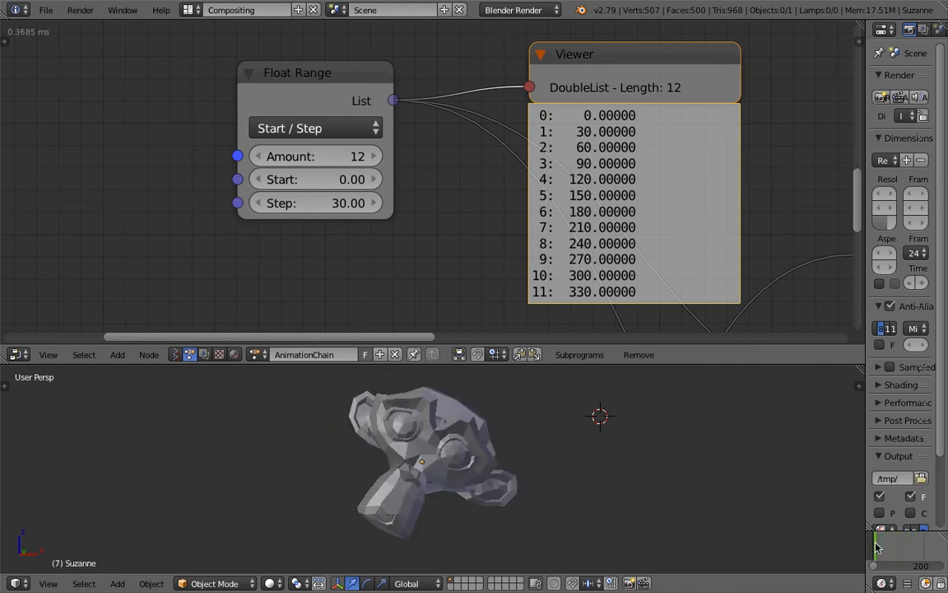
Save the file over the existing one, and move the list Viewer node higher above the Float Range links.
{"action": "scroll", "coordinate": [501, 218], "scroll_direction": "down", "scroll_amount": 1}
{"action": "middle_click_drag", "start_coordinate": [502, 218], "coordinate": [478, 258]}
{"action": "key", "text": "ctrl+s"}
{"action": "left_click", "coordinate": [474, 263]}
{"action": "scroll", "coordinate": [584, 144], "scroll_direction": "down", "scroll_amount": 2}
{"action": "left_click_drag", "start_coordinate": [591, 158], "coordinate": [603, 119]}
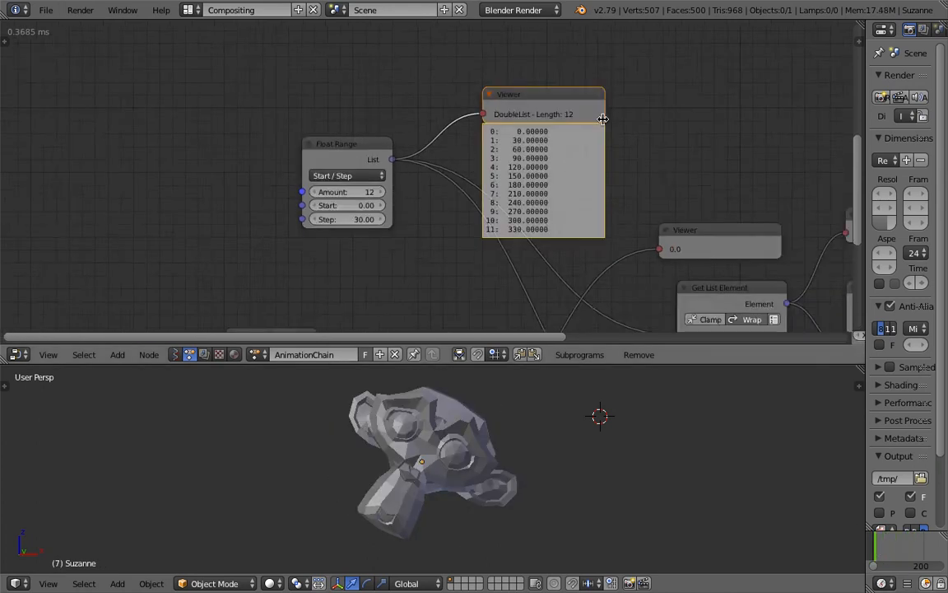
Select the upper Get List Element node, and shift the list Viewer slightly farther from Float Range.
{"action": "key", "text": "Home"}
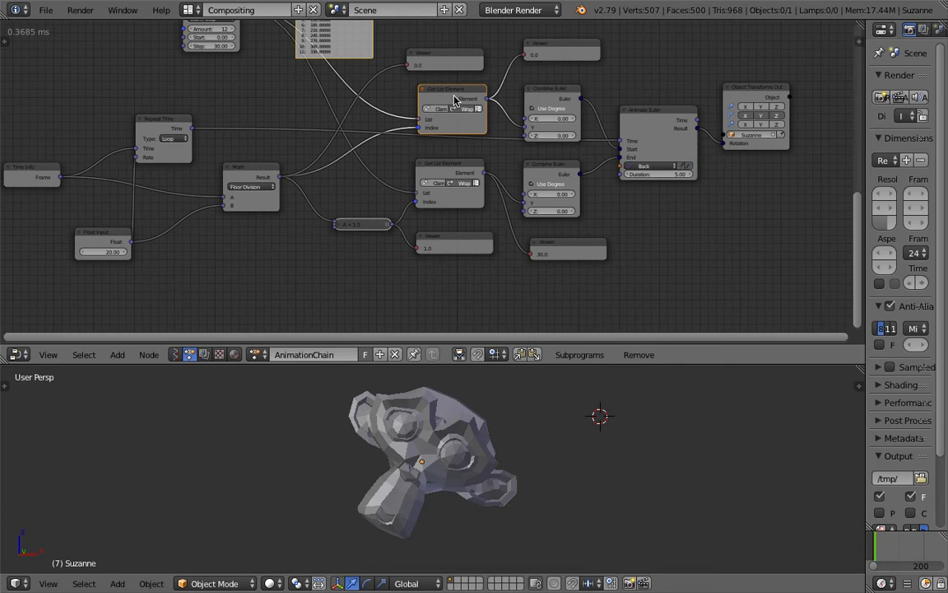
{"action": "scroll", "coordinate": [353, 189], "scroll_direction": "up", "scroll_amount": 5}
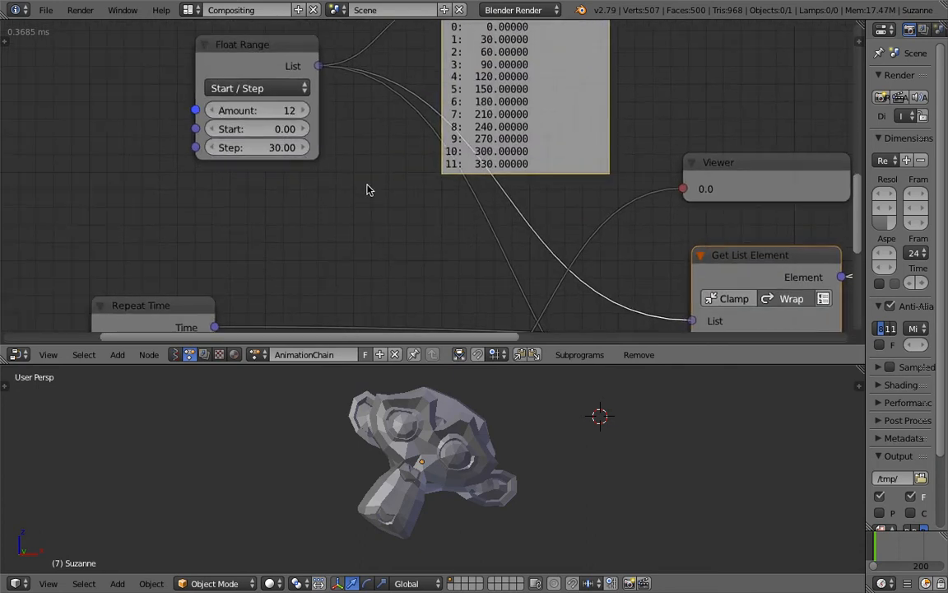
{"action": "middle_click_drag", "start_coordinate": [367, 189], "coordinate": [385, 233]}
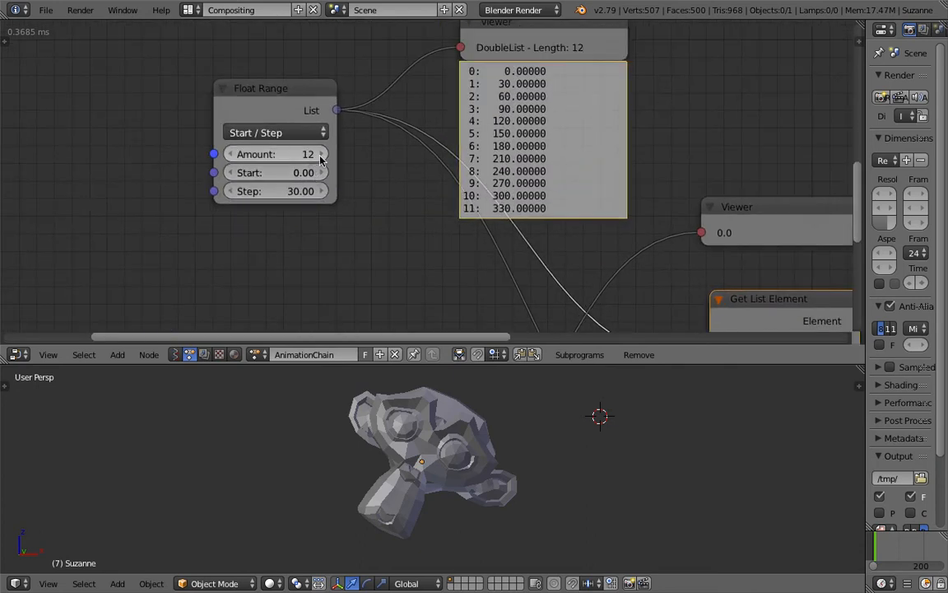
{"action": "middle_click_drag", "start_coordinate": [320, 160], "coordinate": [315, 175]}
{"action": "left_click_drag", "start_coordinate": [527, 51], "coordinate": [556, 39]}
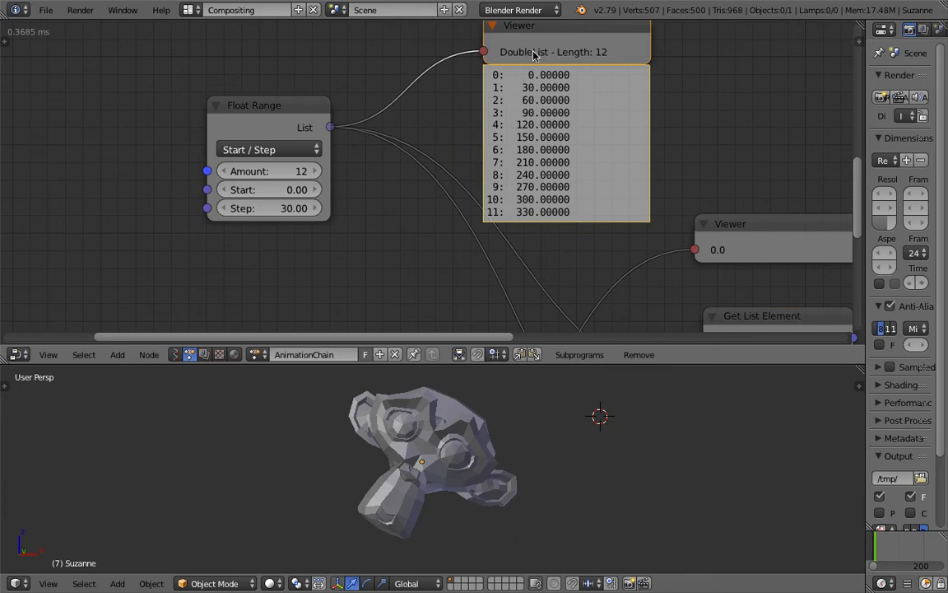
Examine the list of values from Float Range and its links towards the Get List Element nodes.
{"action": "middle_click_drag", "start_coordinate": [403, 162], "coordinate": [377, 161]}
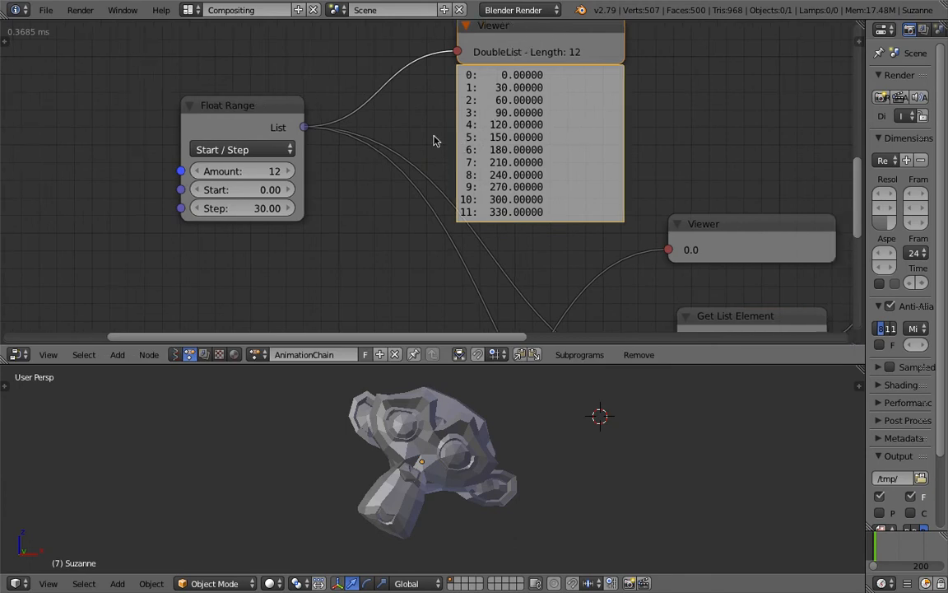
{"action": "scroll", "coordinate": [514, 186], "scroll_direction": "down", "scroll_amount": 2}
{"action": "middle_click_drag", "start_coordinate": [511, 197], "coordinate": [497, 179]}
{"action": "scroll", "coordinate": [499, 181], "scroll_direction": "down", "scroll_amount": 1}
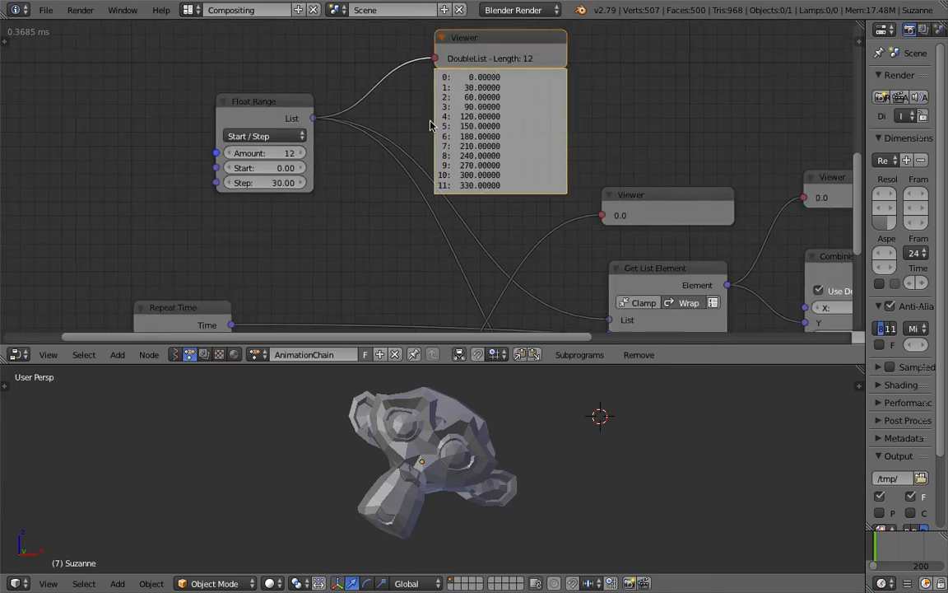
{"action": "scroll", "coordinate": [424, 132], "scroll_direction": "up", "scroll_amount": 2}
{"action": "scroll", "coordinate": [481, 173], "scroll_direction": "down", "scroll_amount": 1}
{"action": "scroll", "coordinate": [487, 175], "scroll_direction": "down", "scroll_amount": 1}
Move the upper Get List Element node slightly lower and nudge the lower Get List Element node.
{"action": "middle_click_drag", "start_coordinate": [594, 238], "coordinate": [495, 128]}
{"action": "left_click_drag", "start_coordinate": [553, 175], "coordinate": [555, 186]}
{"action": "middle_click_drag", "start_coordinate": [553, 207], "coordinate": [542, 152]}
{"action": "left_click_drag", "start_coordinate": [559, 234], "coordinate": [550, 233]}
{"action": "middle_click_drag", "start_coordinate": [536, 229], "coordinate": [540, 205]}
Move the A + 1.0 node and its result Viewer slightly higher, near the lower Get List Element node.
{"action": "left_click_drag", "start_coordinate": [456, 315], "coordinate": [432, 295]}
{"action": "middle_click_drag", "start_coordinate": [536, 312], "coordinate": [512, 280]}
{"action": "left_click_drag", "start_coordinate": [535, 298], "coordinate": [513, 284]}
{"action": "middle_click_drag", "start_coordinate": [511, 200], "coordinate": [469, 233]}
{"action": "scroll", "coordinate": [465, 218], "scroll_direction": "down", "scroll_amount": 1}
Move the Floor Division result Viewer closer to the upper Get List Element node.
{"action": "left_click_drag", "start_coordinate": [470, 51], "coordinate": [476, 79]}
{"action": "scroll", "coordinate": [472, 84], "scroll_direction": "up", "scroll_amount": 1}
{"action": "middle_click_drag", "start_coordinate": [466, 95], "coordinate": [450, 71]}
{"action": "middle_click_drag", "start_coordinate": [432, 115], "coordinate": [427, 182]}
{"action": "scroll", "coordinate": [415, 148], "scroll_direction": "up", "scroll_amount": 1}
{"action": "left_click_drag", "start_coordinate": [438, 90], "coordinate": [435, 82]}
{"action": "middle_click_drag", "start_coordinate": [458, 308], "coordinate": [447, 191]}
{"action": "scroll", "coordinate": [448, 234], "scroll_direction": "down", "scroll_amount": 1}
Nudge the A + 1.0 result Viewer, enlarge the node editor, and select the Viewer under the lower Combine Euler node.
{"action": "middle_click_drag", "start_coordinate": [409, 141], "coordinate": [413, 189]}
{"action": "middle_click_drag", "start_coordinate": [450, 277], "coordinate": [444, 178]}
{"action": "left_click_drag", "start_coordinate": [449, 222], "coordinate": [448, 224]}
{"action": "middle_click_drag", "start_coordinate": [399, 154], "coordinate": [378, 215]}
{"action": "scroll", "coordinate": [345, 156], "scroll_direction": "down", "scroll_amount": 2}
{"action": "middle_click_drag", "start_coordinate": [160, 26], "coordinate": [275, 158]}
{"action": "middle_click_drag", "start_coordinate": [542, 144], "coordinate": [315, 79]}
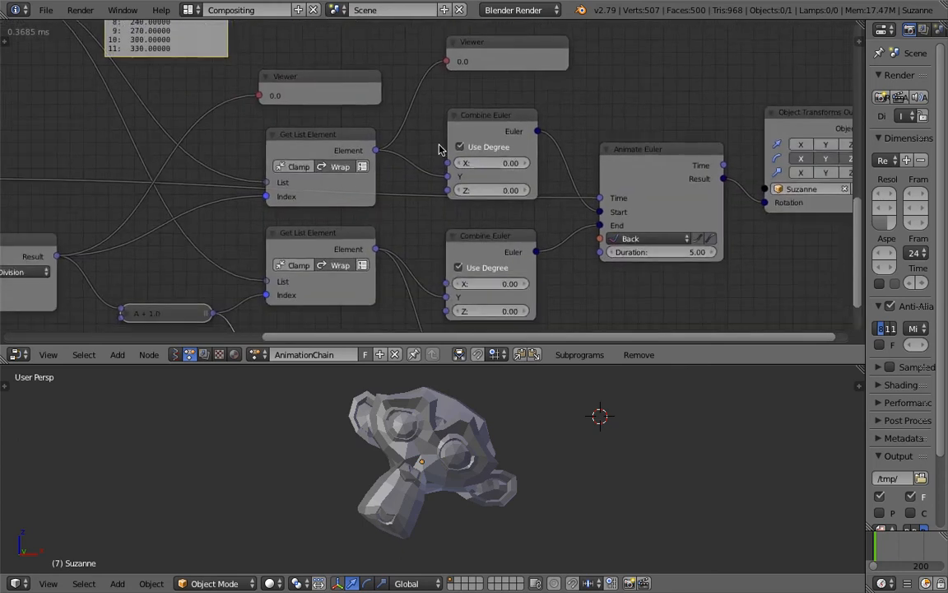
{"action": "middle_click_drag", "start_coordinate": [491, 250], "coordinate": [451, 223]}
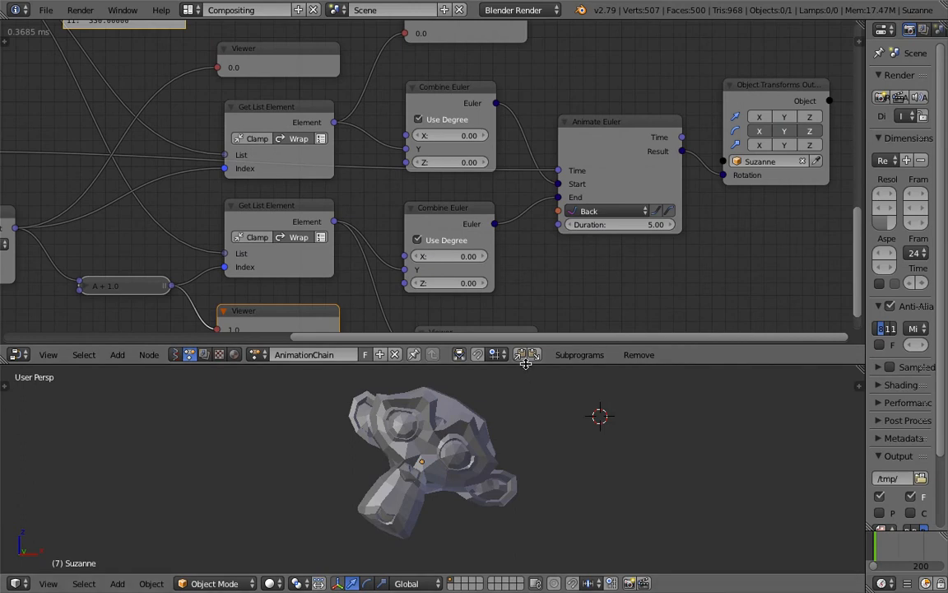
{"action": "left_click_drag", "start_coordinate": [524, 363], "coordinate": [525, 448]}
{"action": "left_click", "coordinate": [432, 362]}
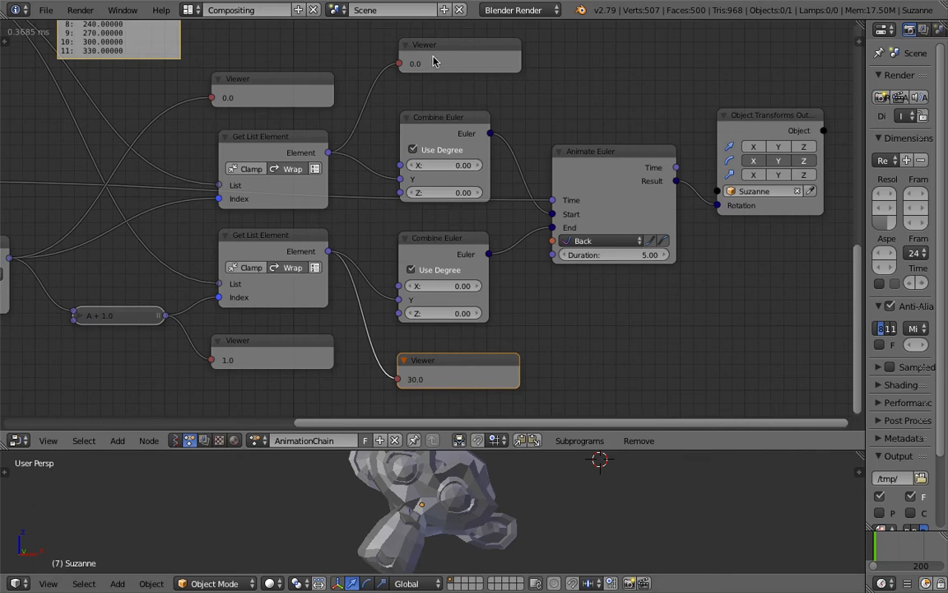
Scrub the timeline to frame 20 to compare the Viewer values, and move the lower element Viewer slightly higher.
{"action": "left_click_drag", "start_coordinate": [873, 538], "coordinate": [875, 539]}
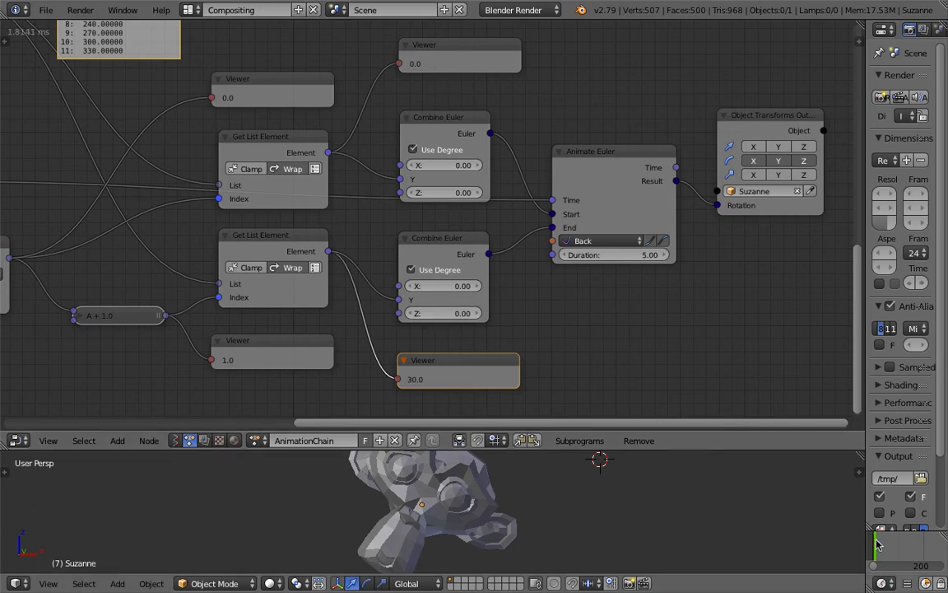
{"action": "middle_click_drag", "start_coordinate": [529, 258], "coordinate": [525, 251]}
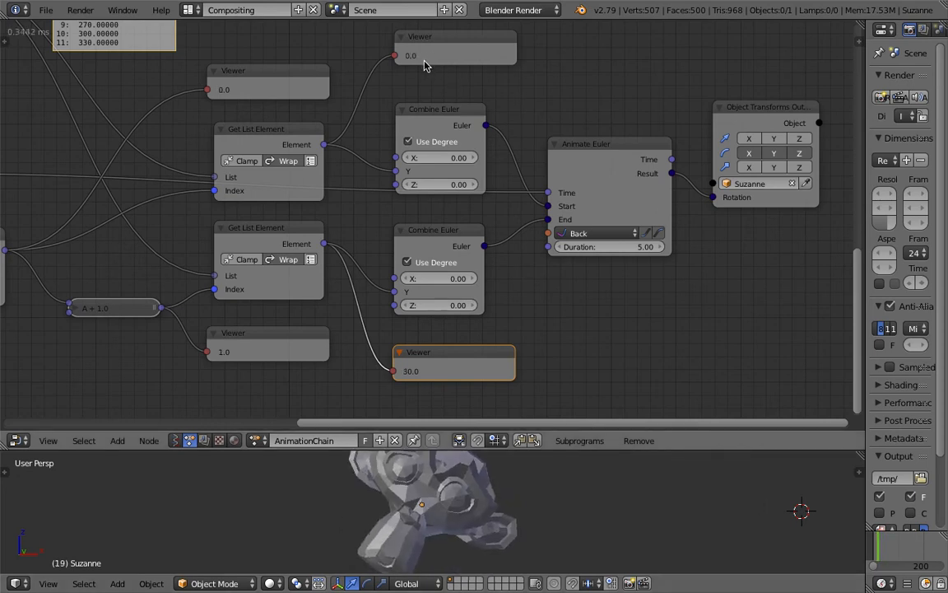
{"action": "scroll", "coordinate": [427, 69], "scroll_direction": "up", "scroll_amount": 1}
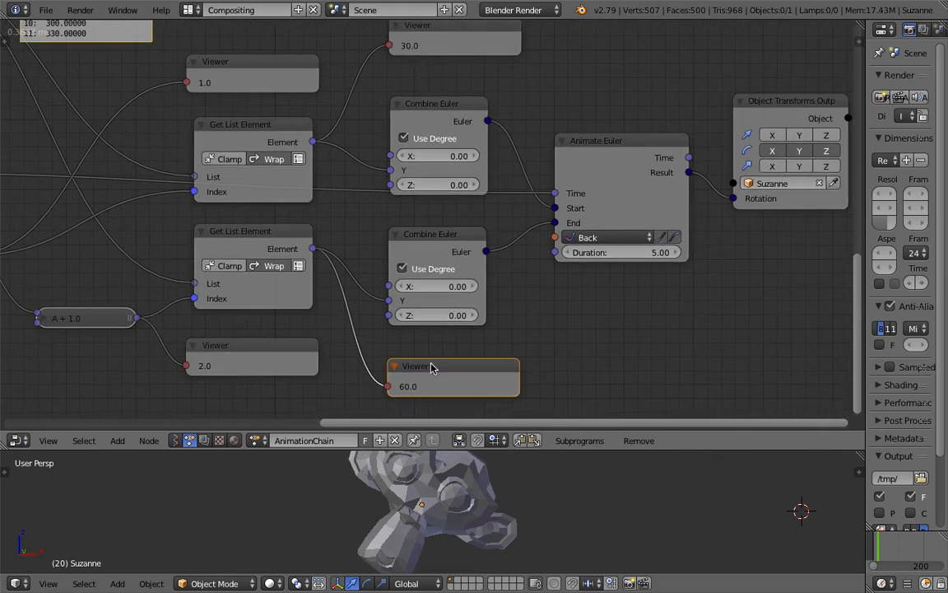
{"action": "left_click_drag", "start_coordinate": [431, 367], "coordinate": [434, 354]}
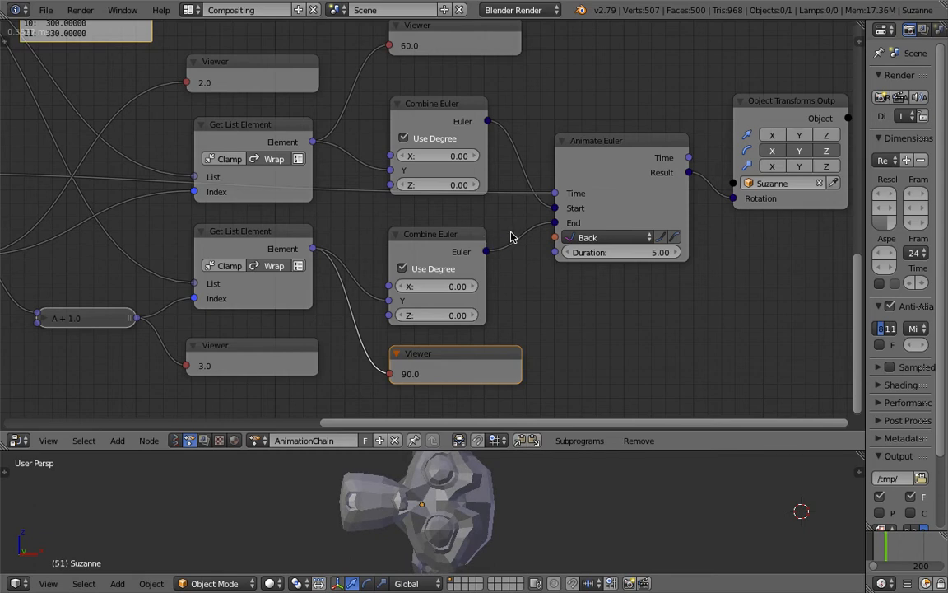
Move the Animate Euler node slightly higher and the Object Transforms Output node slightly lower.
{"action": "left_click_drag", "start_coordinate": [590, 171], "coordinate": [590, 147]}
{"action": "scroll", "coordinate": [576, 162], "scroll_direction": "down", "scroll_amount": 2}
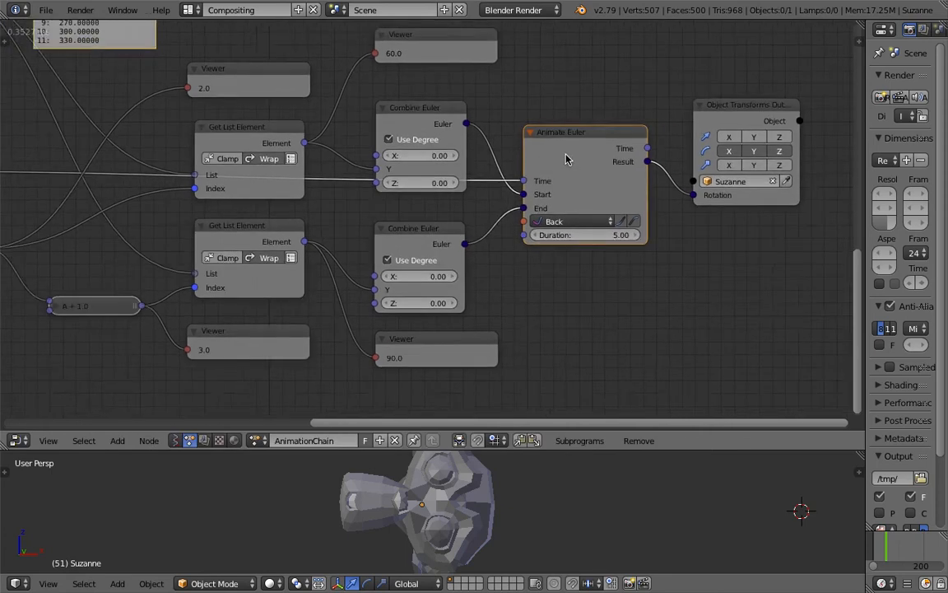
{"action": "left_click_drag", "start_coordinate": [698, 115], "coordinate": [698, 129]}
Move the Time Info and Float Input nodes farther away from the Repeat Time and Math nodes.
{"action": "middle_click_drag", "start_coordinate": [603, 148], "coordinate": [671, 152]}
{"action": "middle_click_drag", "start_coordinate": [452, 154], "coordinate": [494, 158]}
{"action": "scroll", "coordinate": [386, 176], "scroll_direction": "down", "scroll_amount": 1}
{"action": "middle_click_drag", "start_coordinate": [123, 203], "coordinate": [271, 193]}
{"action": "middle_click_drag", "start_coordinate": [109, 170], "coordinate": [410, 149]}
{"action": "left_click_drag", "start_coordinate": [217, 208], "coordinate": [143, 207]}
{"action": "left_click_drag", "start_coordinate": [318, 298], "coordinate": [268, 283]}
{"action": "scroll", "coordinate": [303, 275], "scroll_direction": "down", "scroll_amount": 8, "text": "ctrl"}
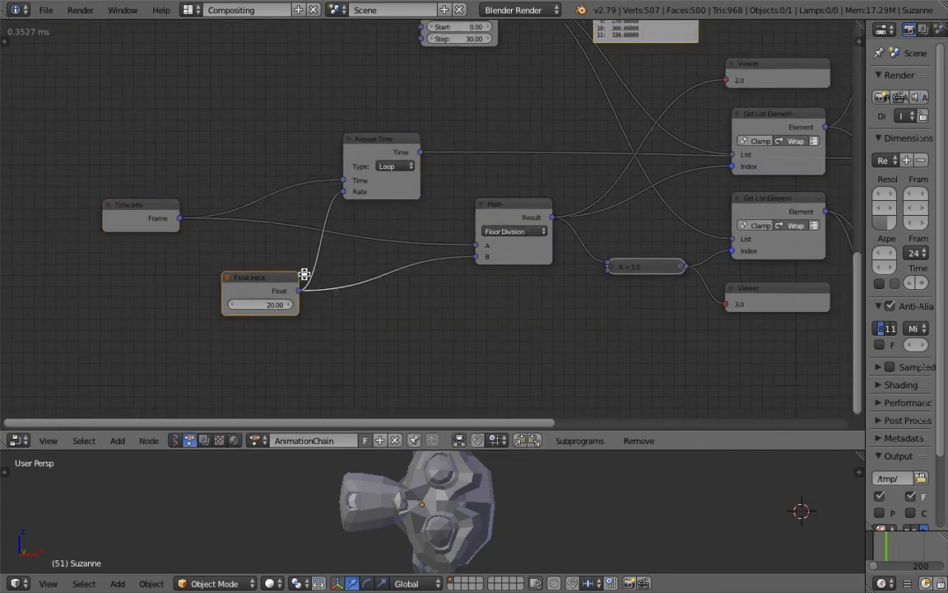
Widen the node editor slightly and scrub the timeline to frame 99 to examine the Viewer values.
{"action": "middle_click_drag", "start_coordinate": [473, 304], "coordinate": [444, 306]}
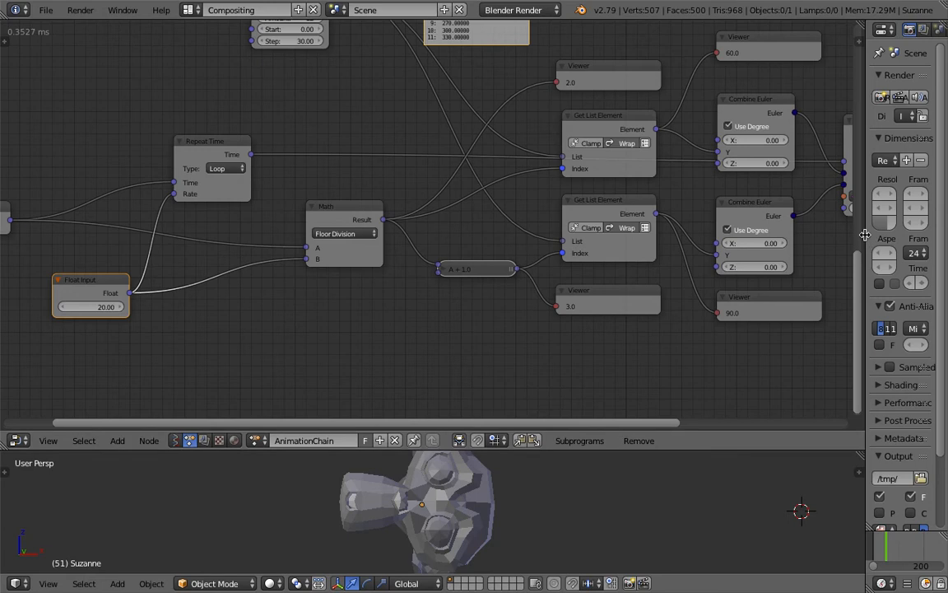
{"action": "left_click_drag", "start_coordinate": [870, 329], "coordinate": [880, 329]}
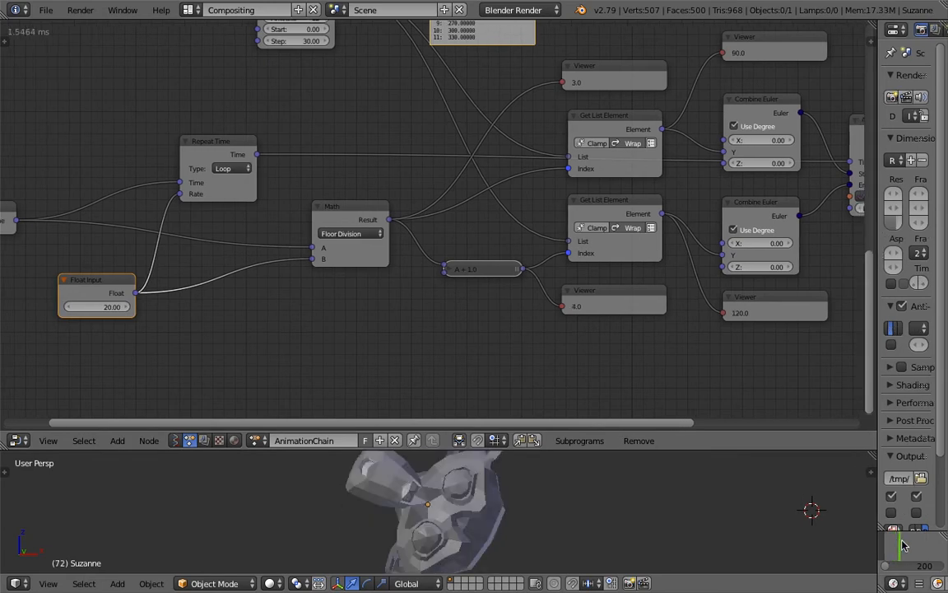
{"action": "left_click_drag", "start_coordinate": [893, 545], "coordinate": [906, 546]}
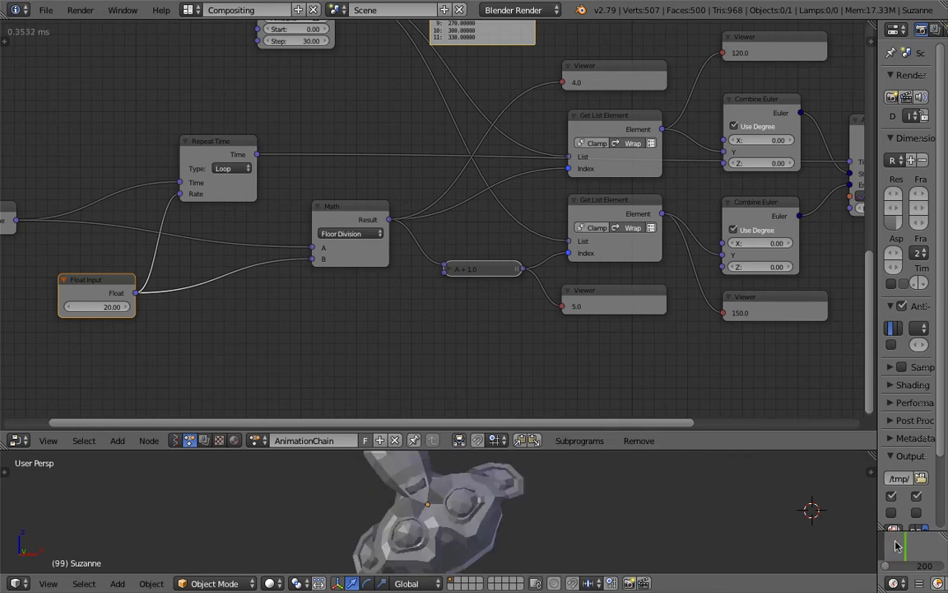
Enlarge the 3D view and widen the properties and timeline area, and scrub the timeline to frame 48.
{"action": "left_click_drag", "start_coordinate": [637, 449], "coordinate": [638, 336]}
{"action": "scroll", "coordinate": [644, 417], "scroll_direction": "up", "scroll_amount": 1}
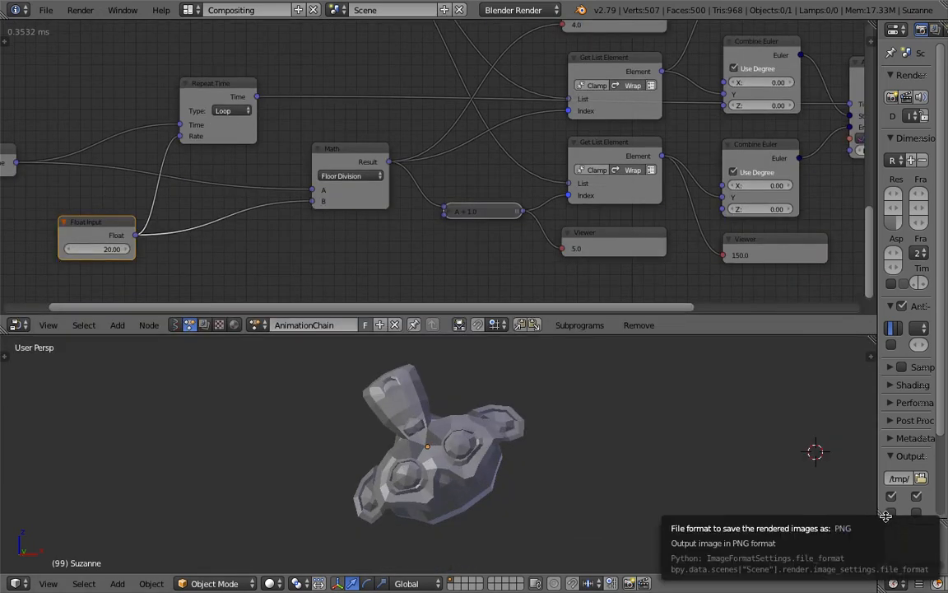
{"action": "left_click_drag", "start_coordinate": [879, 491], "coordinate": [831, 491]}
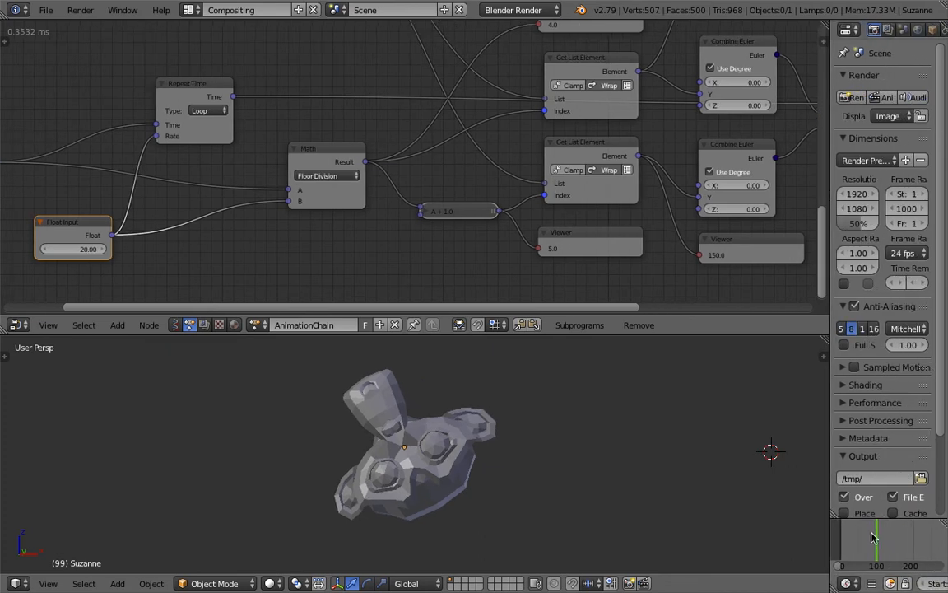
{"action": "mouse_move", "coordinate": [860, 538]}
{"action": "left_mouse_down"}
{"action": "mouse_move", "coordinate": [913, 537]}
{"action": "mouse_move", "coordinate": [858, 537]}
{"action": "left_mouse_up"}
Set the Float Input value to 40.
{"action": "middle_click_drag", "start_coordinate": [385, 256], "coordinate": [421, 256]}
{"action": "middle_click_drag", "start_coordinate": [233, 200], "coordinate": [333, 199]}
{"action": "left_click_drag", "start_coordinate": [211, 247], "coordinate": [226, 247]}
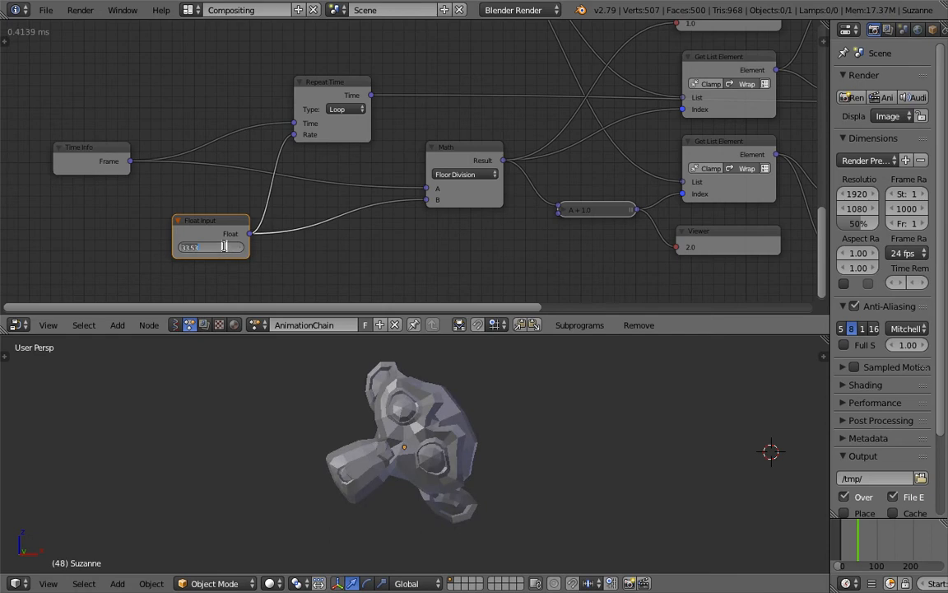
Set the Animate Euler duration to 10 and play the animation.
{"action": "scroll", "coordinate": [388, 201], "scroll_direction": "right", "scroll_amount": 6}
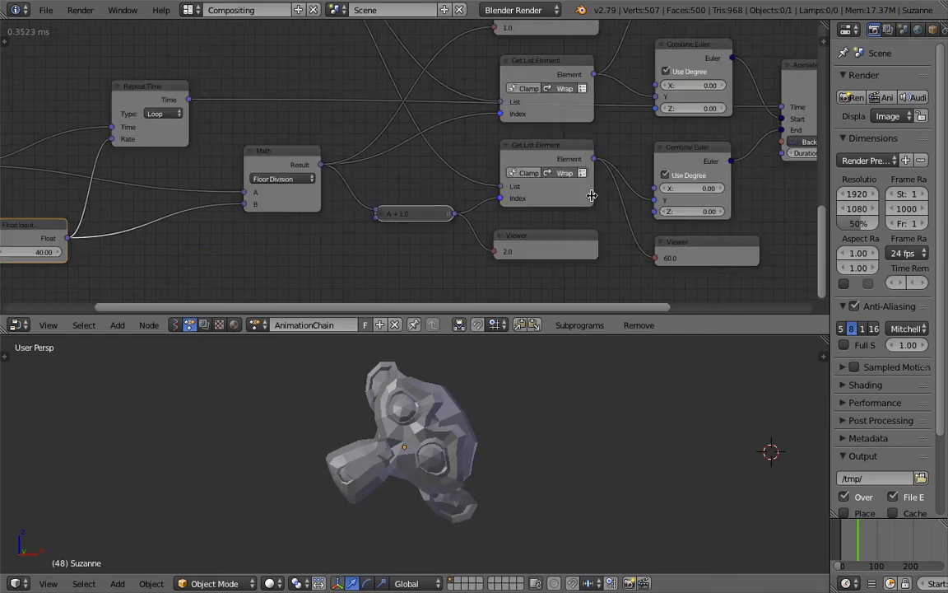
{"action": "scroll", "coordinate": [615, 179], "scroll_direction": "up", "scroll_amount": 2}
{"action": "left_click", "coordinate": [508, 194]}
{"action": "type", "text": "10"}
{"action": "key", "text": "Return"}
{"action": "key", "text": "alt+a"}
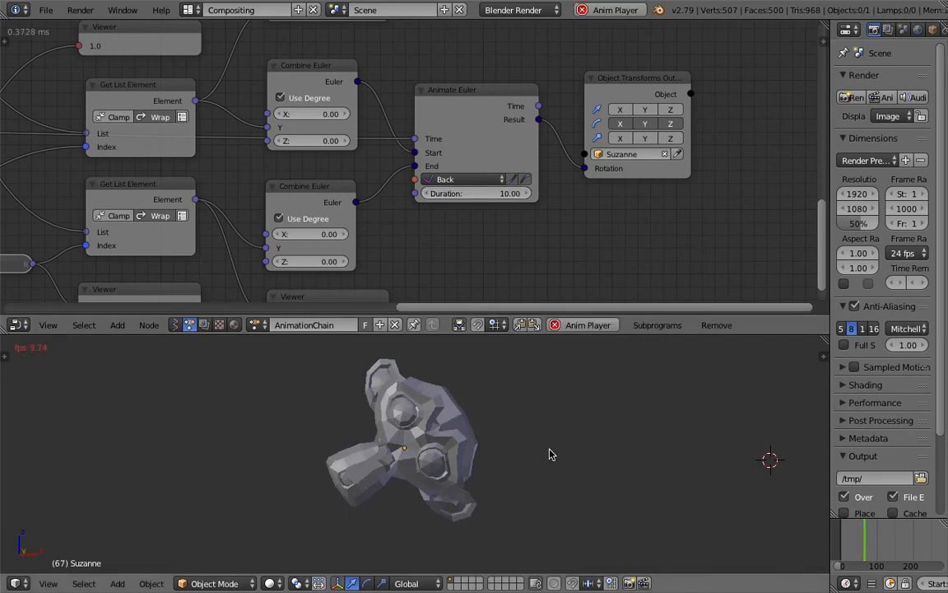
Set the Animate Euler duration to 5 and the Float Input to 20, and stop the playback at frame 48.
{"action": "left_click", "coordinate": [482, 193]}
{"action": "key", "text": "Return"}
{"action": "scroll", "coordinate": [271, 226], "scroll_direction": "left", "scroll_amount": 10, "text": "ctrl"}
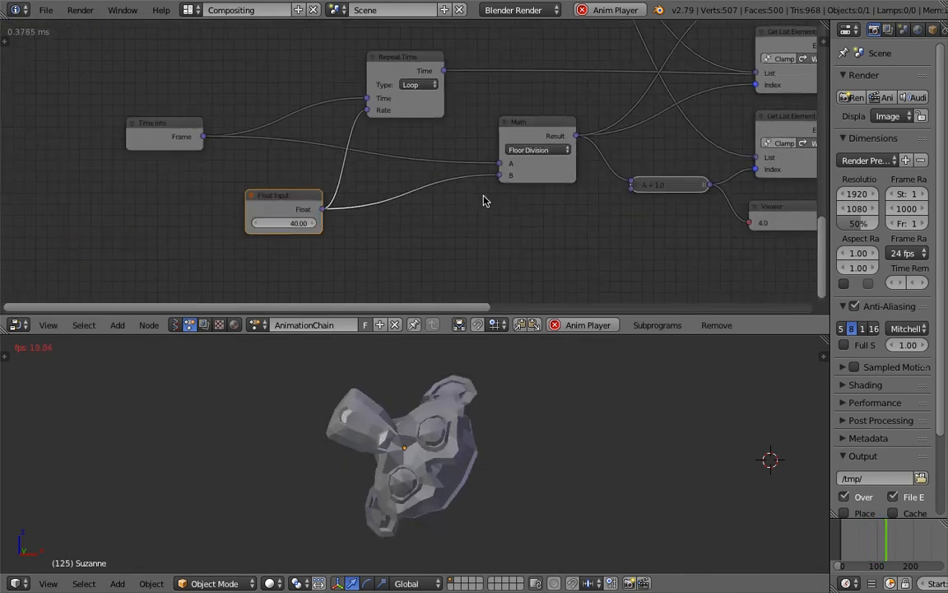
{"action": "scroll", "coordinate": [391, 216], "scroll_direction": "up", "scroll_amount": 1}
{"action": "type", "text": "20"}
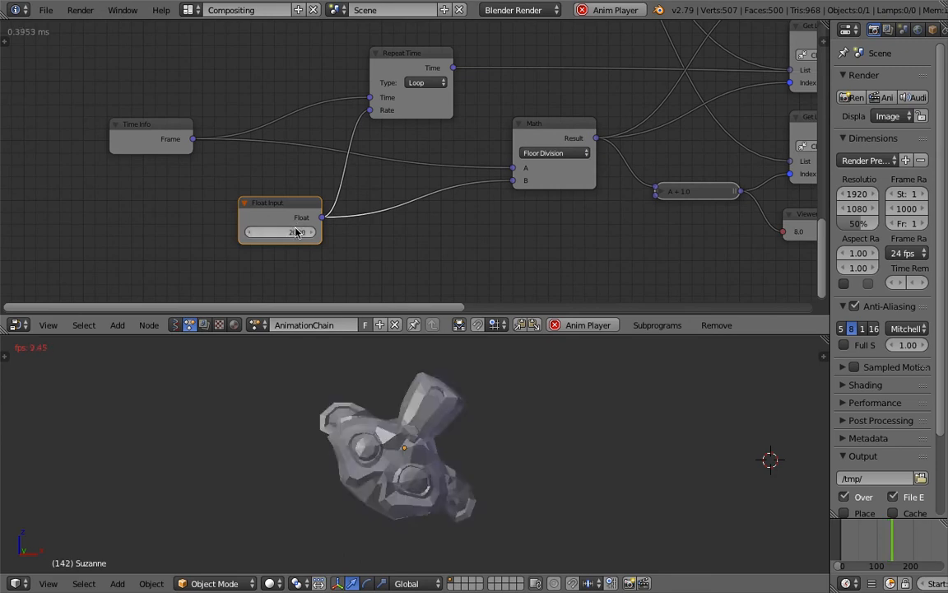
{"action": "key", "text": "Return"}
{"action": "scroll", "coordinate": [510, 271], "scroll_direction": "right", "scroll_amount": 2, "text": "ctrl"}
{"action": "left_click", "coordinate": [790, 528]}
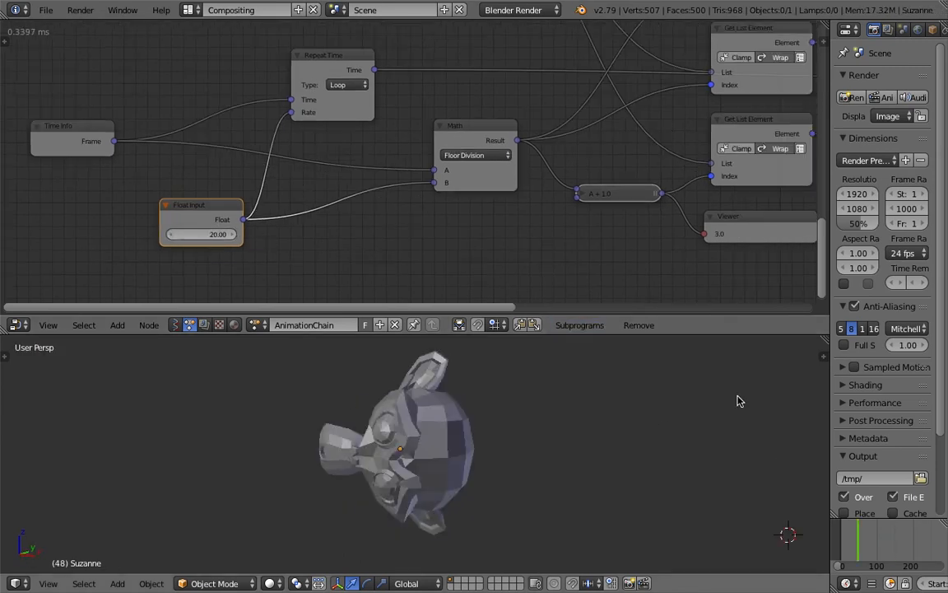
Move the two Combine Euler nodes slightly higher.
{"action": "scroll", "coordinate": [422, 138], "scroll_direction": "right", "scroll_amount": 10, "text": "ctrl"}
{"action": "scroll", "coordinate": [421, 138], "scroll_direction": "up", "scroll_amount": 2, "text": "shift"}
{"action": "scroll", "coordinate": [494, 99], "scroll_direction": "right", "scroll_amount": 2, "text": "ctrl"}
{"action": "left_click_drag", "start_coordinate": [462, 97], "coordinate": [453, 88]}
{"action": "left_click_drag", "start_coordinate": [461, 209], "coordinate": [456, 194]}
{"action": "left_click", "coordinate": [455, 76]}
Move the Animate Euler node fed by the Combine Euler nodes higher, about level with Object Transforms Output.
{"action": "scroll", "coordinate": [456, 194], "scroll_direction": "right", "scroll_amount": 3, "text": "ctrl"}
{"action": "scroll", "coordinate": [497, 126], "scroll_direction": "up", "scroll_amount": 2}
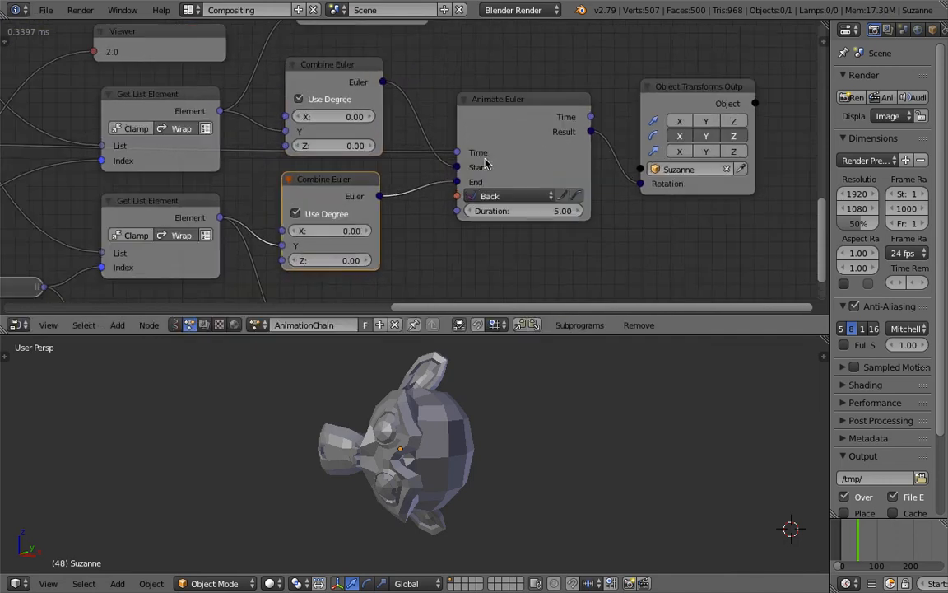
{"action": "left_click_drag", "start_coordinate": [496, 125], "coordinate": [483, 94]}
{"action": "scroll", "coordinate": [485, 111], "scroll_direction": "down", "scroll_amount": 3}
{"action": "scroll", "coordinate": [483, 107], "scroll_direction": "up", "scroll_amount": 2}
{"action": "middle_click_drag", "start_coordinate": [482, 106], "coordinate": [448, 139]}
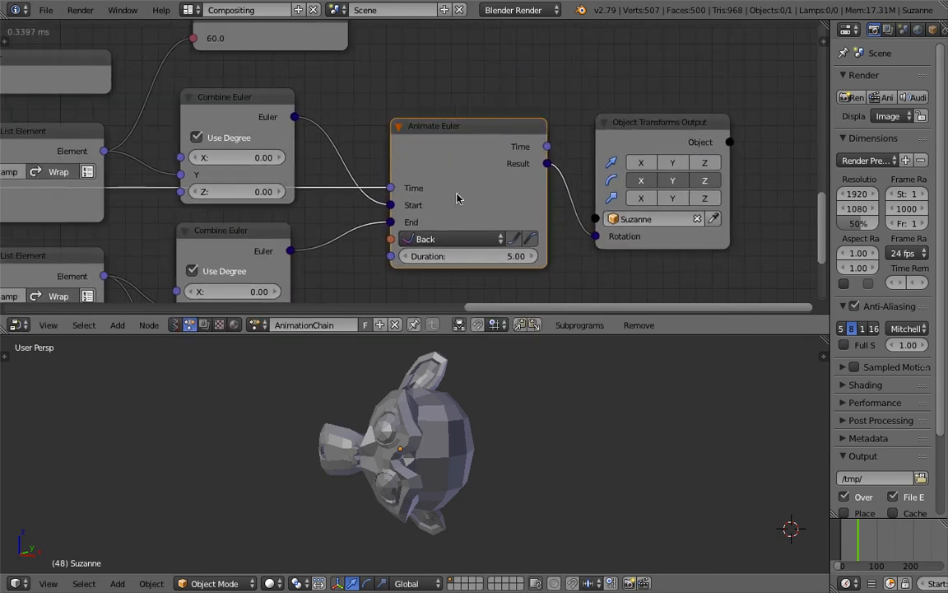
Nudge the first three chained Animate Euler nodes, ending at 30°, 60° and 90°, and select the fourth.
{"action": "scroll", "coordinate": [364, 140], "scroll_direction": "down", "scroll_amount": 4}
{"action": "middle_click_drag", "start_coordinate": [364, 140], "coordinate": [457, 212]}
{"action": "scroll", "coordinate": [457, 205], "scroll_direction": "up", "scroll_amount": 4}
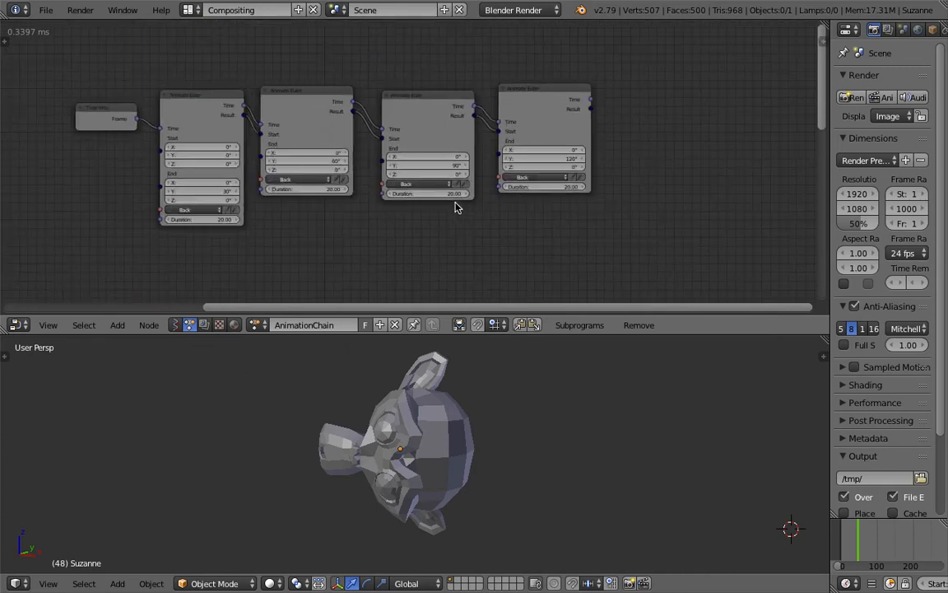
{"action": "middle_click_drag", "start_coordinate": [395, 181], "coordinate": [399, 174]}
{"action": "left_click_drag", "start_coordinate": [168, 93], "coordinate": [153, 83]}
{"action": "left_click_drag", "start_coordinate": [281, 98], "coordinate": [275, 89]}
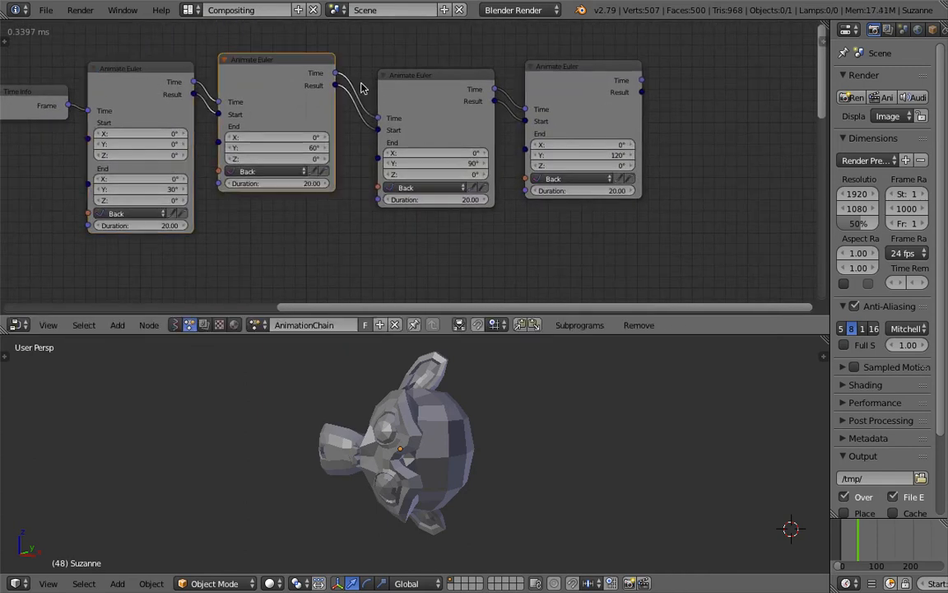
{"action": "left_click_drag", "start_coordinate": [469, 94], "coordinate": [451, 91]}
{"action": "left_click", "coordinate": [550, 78]}
Reposition the list-driven Animate Euler node and move Object Transforms Output farther from it.
{"action": "middle_click_drag", "start_coordinate": [496, 220], "coordinate": [483, 136]}
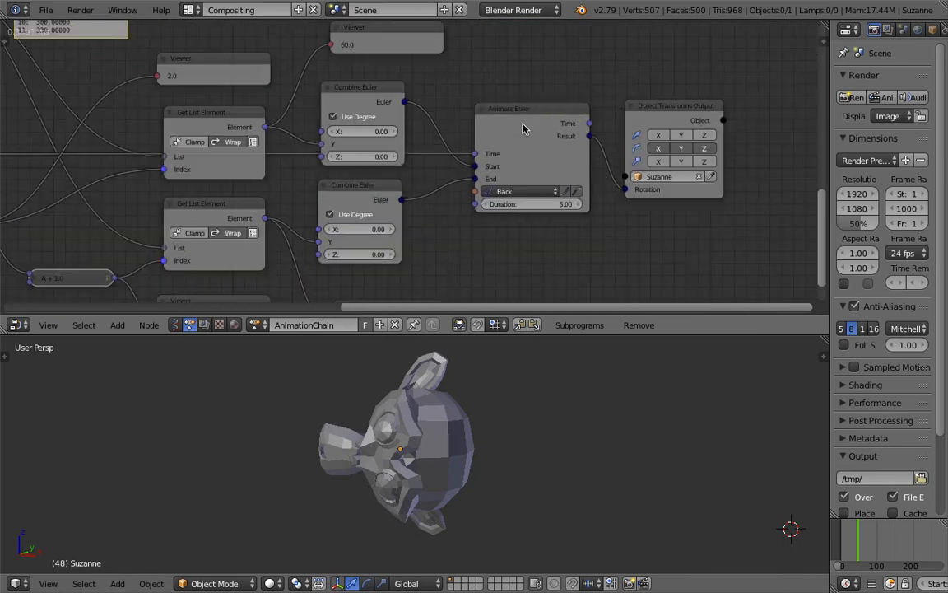
{"action": "left_click_drag", "start_coordinate": [522, 124], "coordinate": [519, 138]}
{"action": "left_click_drag", "start_coordinate": [671, 121], "coordinate": [698, 127]}
{"action": "middle_click_drag", "start_coordinate": [532, 129], "coordinate": [558, 126]}
{"action": "left_click_drag", "start_coordinate": [558, 131], "coordinate": [571, 122]}
{"action": "scroll", "coordinate": [467, 126], "scroll_direction": "up", "scroll_amount": 1}
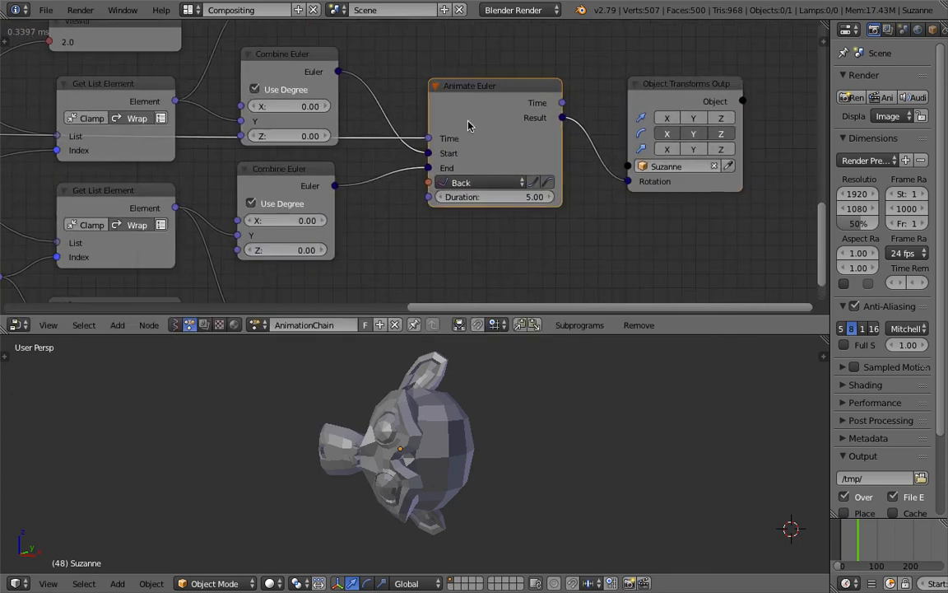
Examine how the two Combine Euler nodes feed the Start and End of Animate Euler and drive Suzanne's rotation.
{"action": "middle_click_drag", "start_coordinate": [443, 151], "coordinate": [492, 143]}
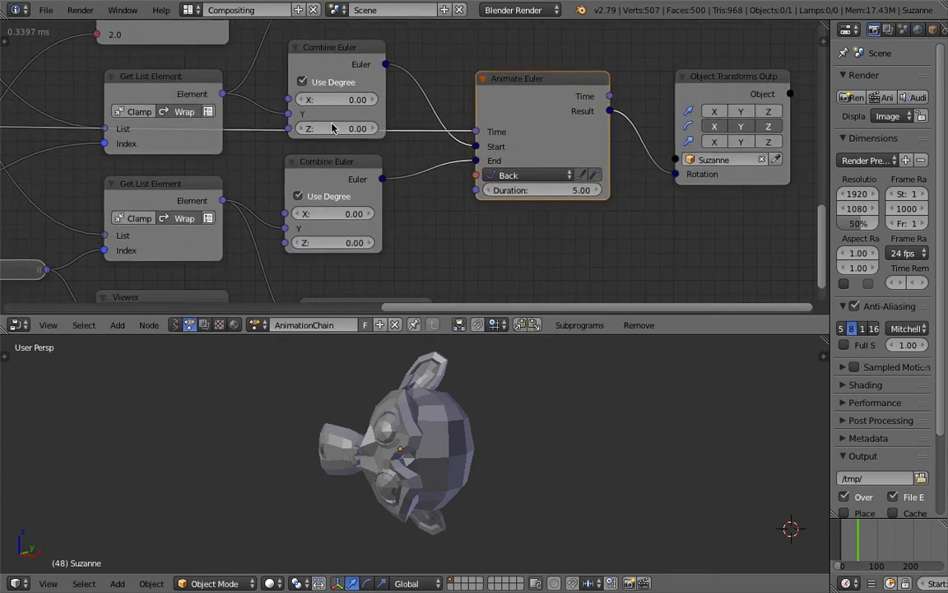
{"action": "middle_click_drag", "start_coordinate": [543, 163], "coordinate": [451, 154]}
{"action": "scroll", "coordinate": [405, 151], "scroll_direction": "up", "scroll_amount": 1}
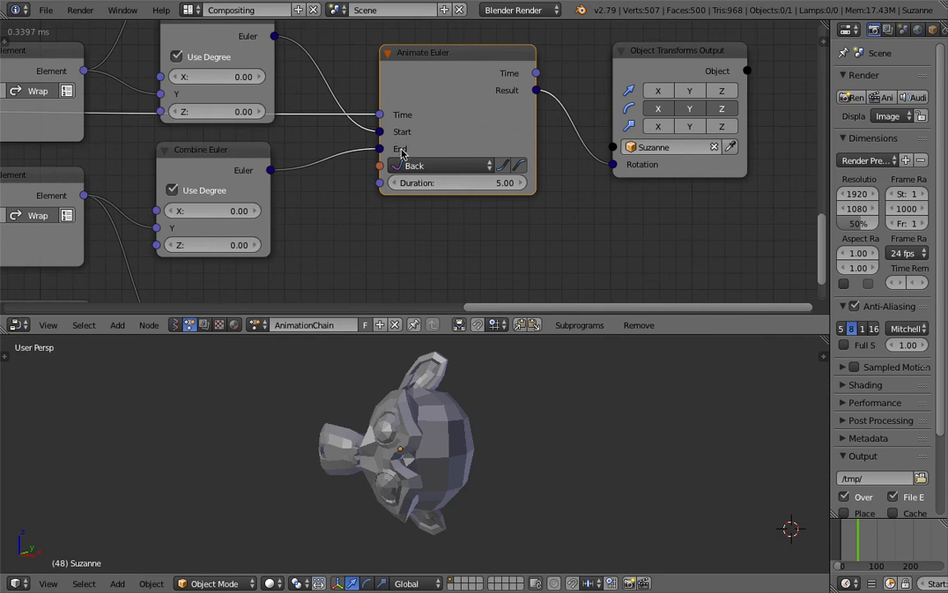
{"action": "middle_click_drag", "start_coordinate": [258, 159], "coordinate": [332, 156]}
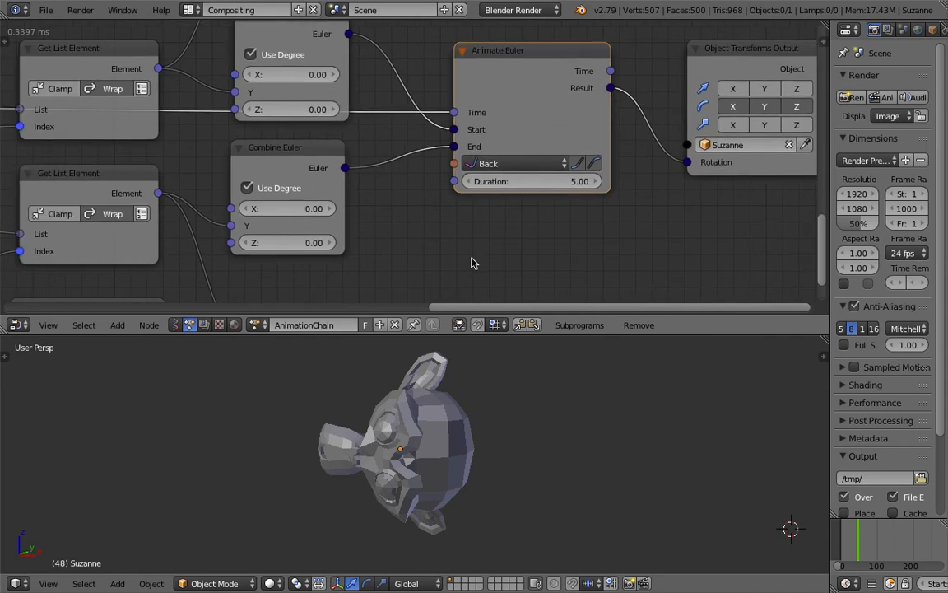
{"action": "scroll", "coordinate": [469, 256], "scroll_direction": "down", "scroll_amount": 6}
{"action": "middle_click_drag", "start_coordinate": [469, 247], "coordinate": [426, 249]}
{"action": "scroll", "coordinate": [420, 230], "scroll_direction": "up", "scroll_amount": 2}
{"action": "middle_click_drag", "start_coordinate": [529, 179], "coordinate": [459, 207]}
{"action": "scroll", "coordinate": [459, 206], "scroll_direction": "up", "scroll_amount": 2}
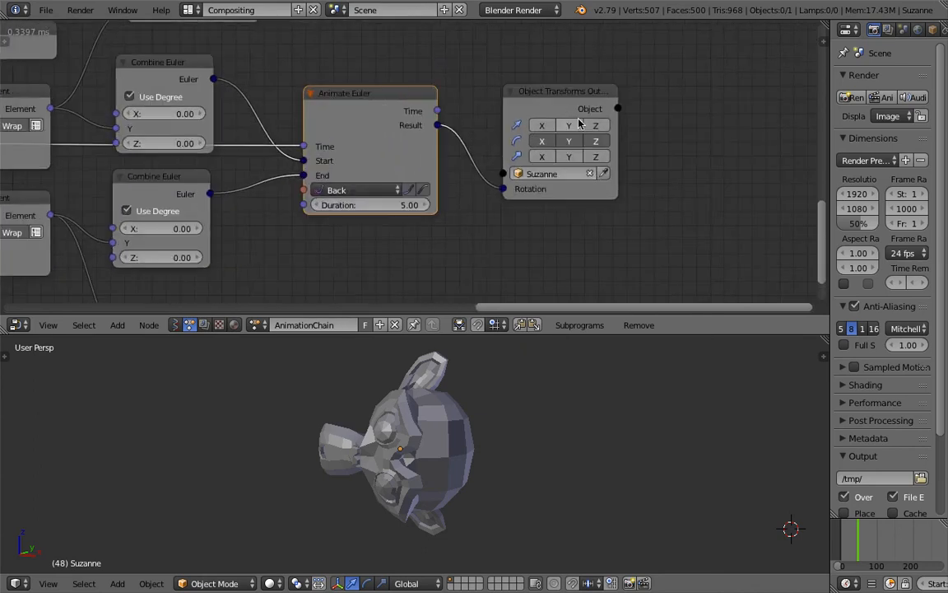
Move Object Transforms Output and Animate Euler farther from the Combine Euler nodes, and enlarge the node editor.
{"action": "left_click_drag", "start_coordinate": [580, 117], "coordinate": [613, 108]}
{"action": "left_click_drag", "start_coordinate": [371, 122], "coordinate": [401, 112]}
{"action": "middle_click_drag", "start_coordinate": [402, 112], "coordinate": [739, 123]}
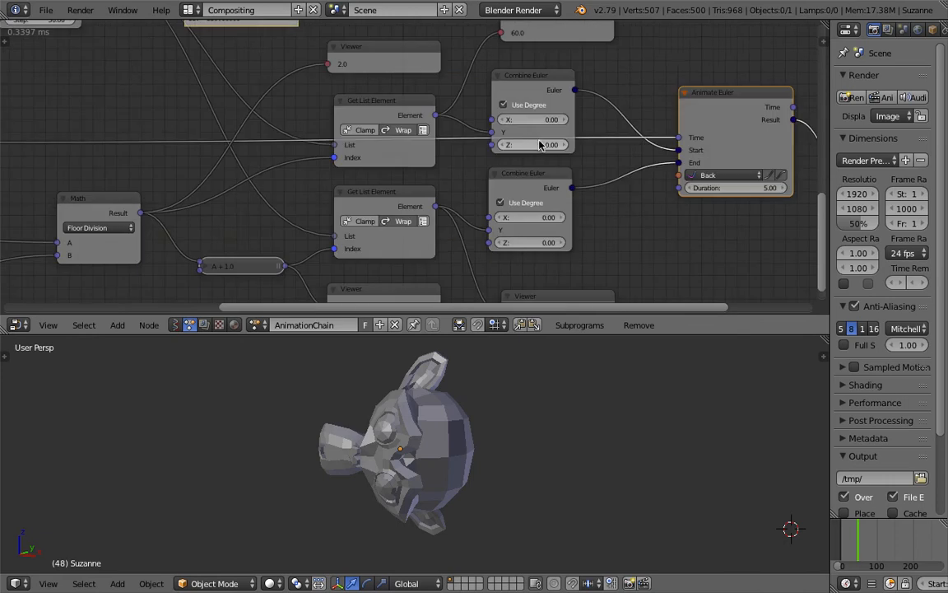
{"action": "scroll", "coordinate": [568, 247], "scroll_direction": "down", "scroll_amount": 1}
{"action": "left_click_drag", "start_coordinate": [567, 335], "coordinate": [567, 390]}
Move the Time Info node farther from Repeat Time, and move Repeat Time slightly higher.
{"action": "middle_click_drag", "start_coordinate": [228, 248], "coordinate": [457, 208]}
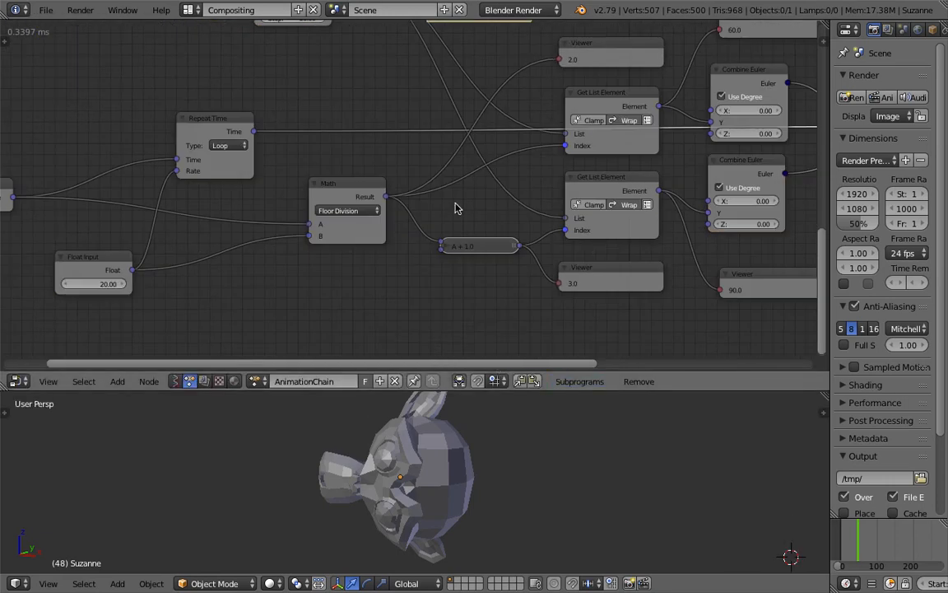
{"action": "middle_click_drag", "start_coordinate": [3, 182], "coordinate": [187, 179]}
{"action": "left_click_drag", "start_coordinate": [171, 183], "coordinate": [104, 178]}
{"action": "scroll", "coordinate": [126, 165], "scroll_direction": "up", "scroll_amount": 2}
{"action": "left_click_drag", "start_coordinate": [404, 120], "coordinate": [405, 109]}
{"action": "middle_click_drag", "start_coordinate": [373, 131], "coordinate": [300, 139]}
{"action": "scroll", "coordinate": [302, 209], "scroll_direction": "down", "scroll_amount": 1}
Move the Time Info node closer to Math, and place Repeat Time higher, almost above the Math node.
{"action": "left_click_drag", "start_coordinate": [113, 199], "coordinate": [155, 181]}
{"action": "scroll", "coordinate": [156, 180], "scroll_direction": "up", "scroll_amount": 2}
{"action": "left_click_drag", "start_coordinate": [341, 114], "coordinate": [392, 100]}
{"action": "scroll", "coordinate": [382, 117], "scroll_direction": "down", "scroll_amount": 3}
{"action": "left_click_drag", "start_coordinate": [153, 185], "coordinate": [213, 172]}
{"action": "middle_click_drag", "start_coordinate": [434, 130], "coordinate": [330, 141]}
{"action": "left_click_drag", "start_coordinate": [297, 121], "coordinate": [313, 118]}
{"action": "middle_click_drag", "start_coordinate": [365, 136], "coordinate": [271, 134]}
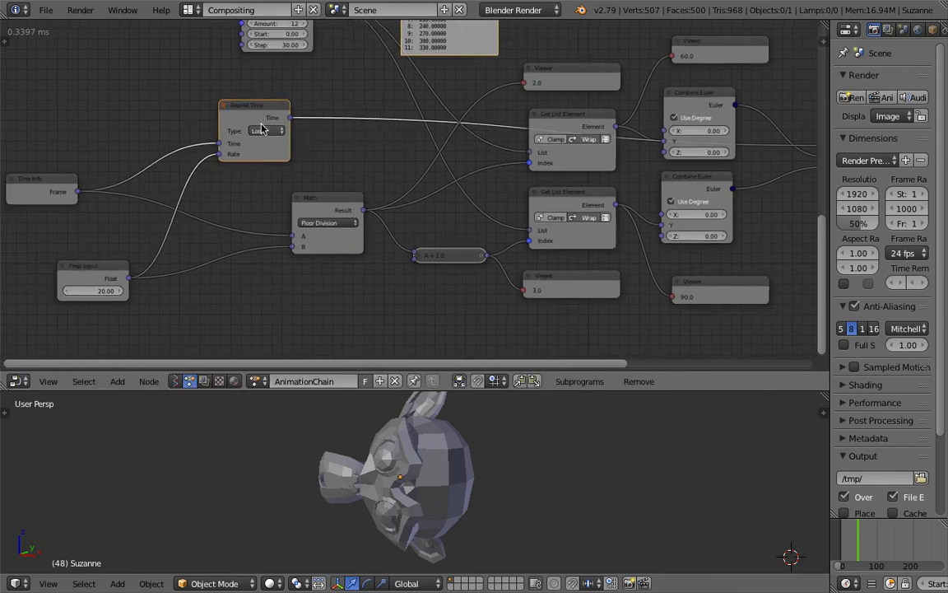
Handwrite a note in the empty area below the nodes reading "0 → 20" with "Loop" above the arrow.
{"action": "left_click_drag", "start_coordinate": [247, 115], "coordinate": [267, 110]}
{"action": "middle_click_drag", "start_coordinate": [584, 140], "coordinate": [339, 159]}
{"action": "left_click_drag", "start_coordinate": [605, 146], "coordinate": [609, 126]}
{"action": "middle_click_drag", "start_coordinate": [500, 179], "coordinate": [277, 239]}
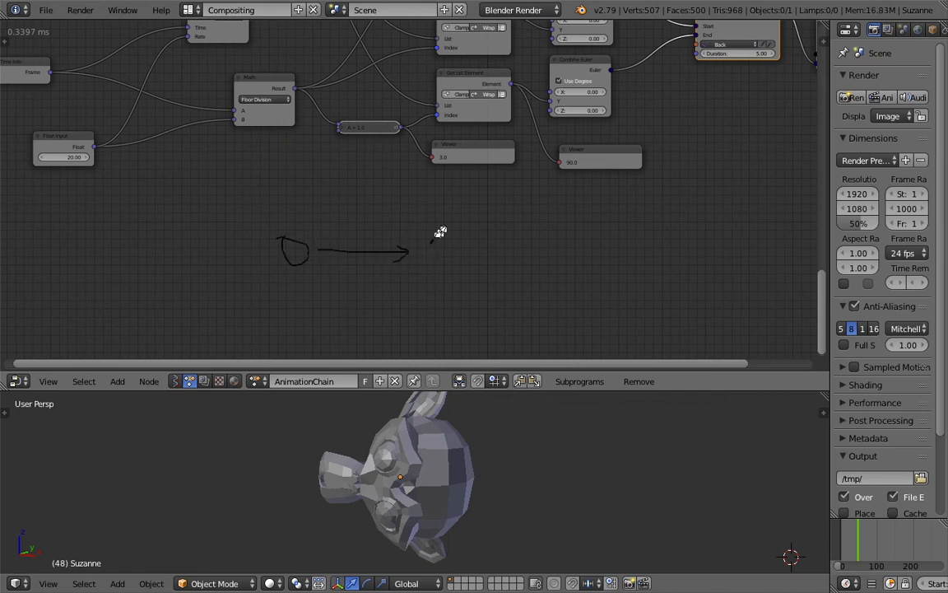
{"action": "left_click_drag", "start_coordinate": [461, 240], "coordinate": [459, 242]}
{"action": "scroll", "coordinate": [390, 243], "scroll_direction": "up", "scroll_amount": 2}
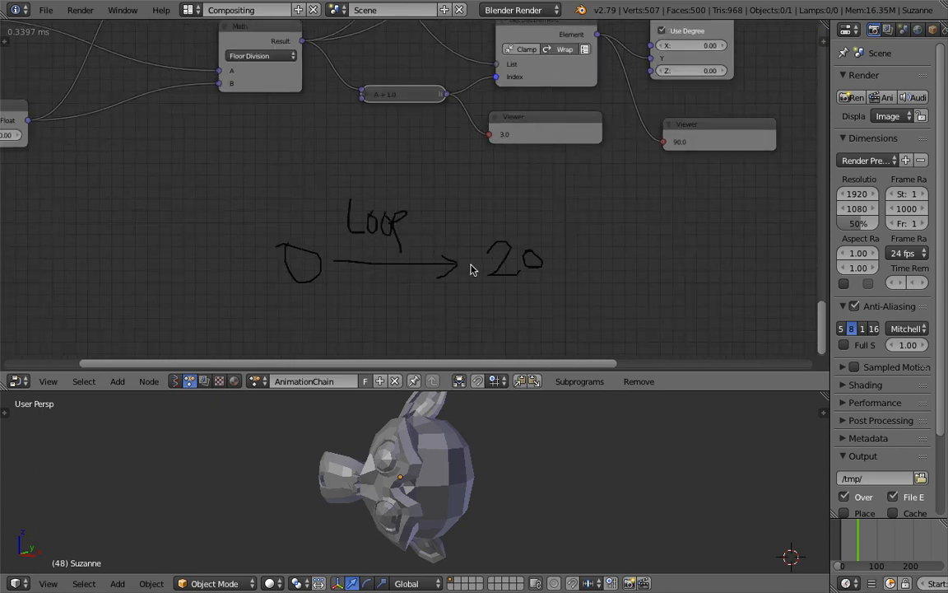
{"action": "key", "text": "XF86MonBrightnessUp"}
{"action": "middle_click_drag", "start_coordinate": [451, 229], "coordinate": [467, 204]}
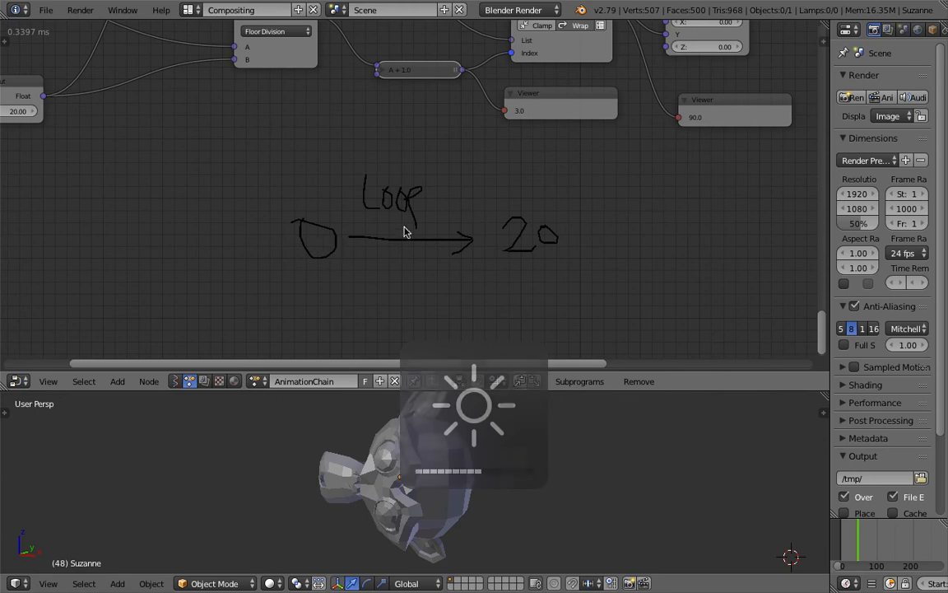
{"action": "scroll", "coordinate": [411, 239], "scroll_direction": "down", "scroll_amount": 1}
{"action": "middle_click_drag", "start_coordinate": [429, 239], "coordinate": [451, 269]}
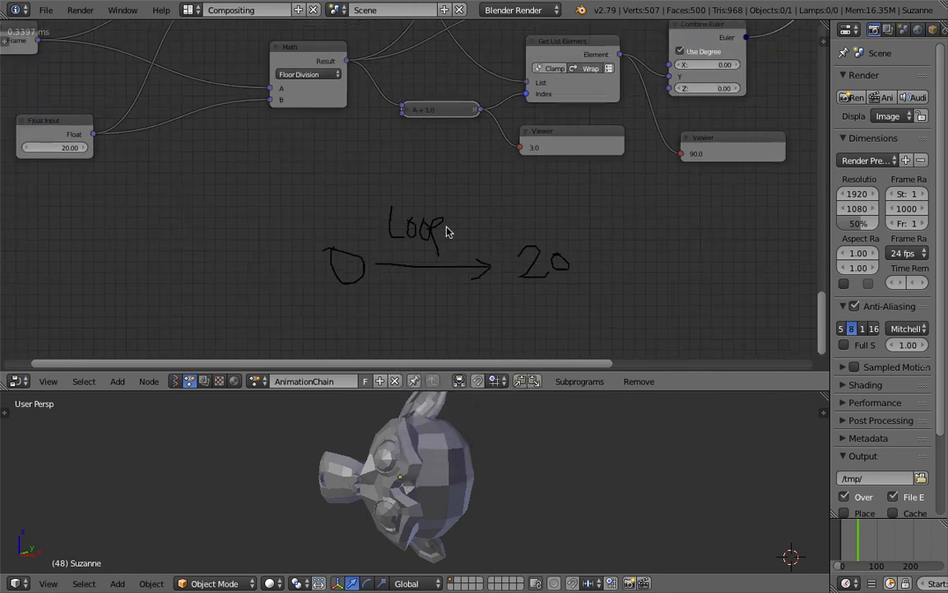
Move the Animate Euler node slightly lower and closer to Object Transforms Output.
{"action": "scroll", "coordinate": [500, 238], "scroll_direction": "down", "scroll_amount": 2}
{"action": "middle_click_drag", "start_coordinate": [415, 235], "coordinate": [205, 272]}
{"action": "middle_click_drag", "start_coordinate": [617, 177], "coordinate": [397, 226]}
{"action": "scroll", "coordinate": [411, 198], "scroll_direction": "up", "scroll_amount": 6}
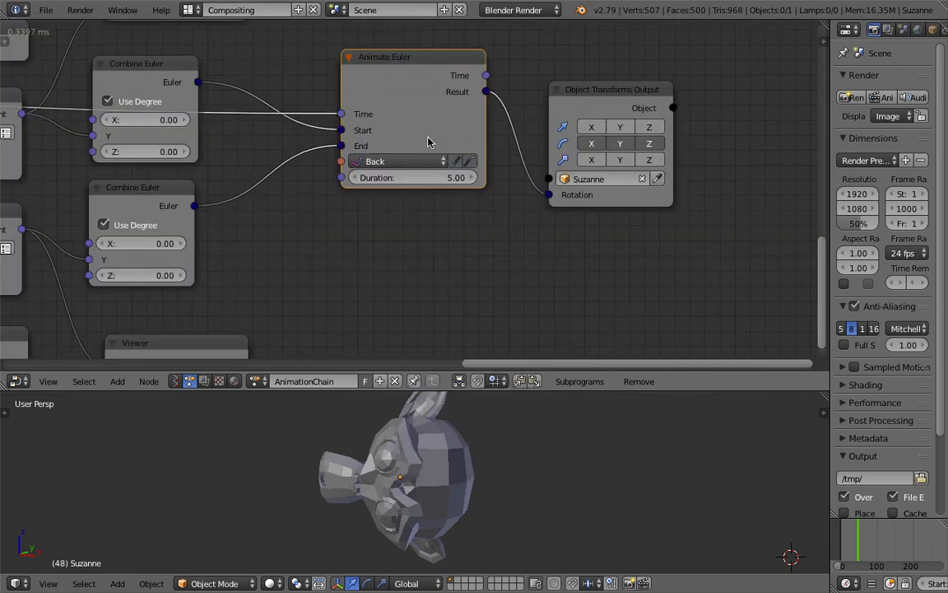
{"action": "left_click_drag", "start_coordinate": [412, 85], "coordinate": [434, 97]}
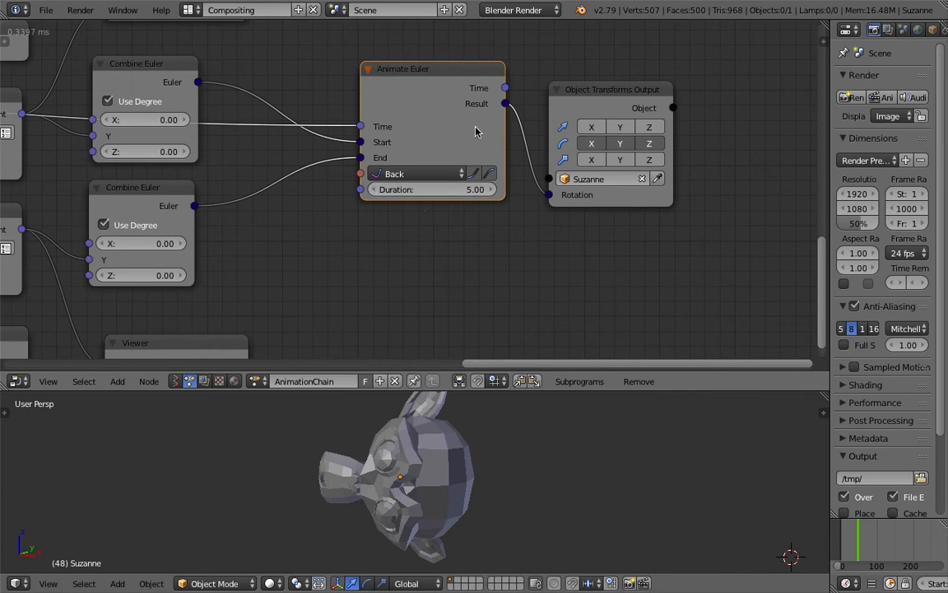
{"action": "scroll", "coordinate": [367, 137], "scroll_direction": "down", "scroll_amount": 1}
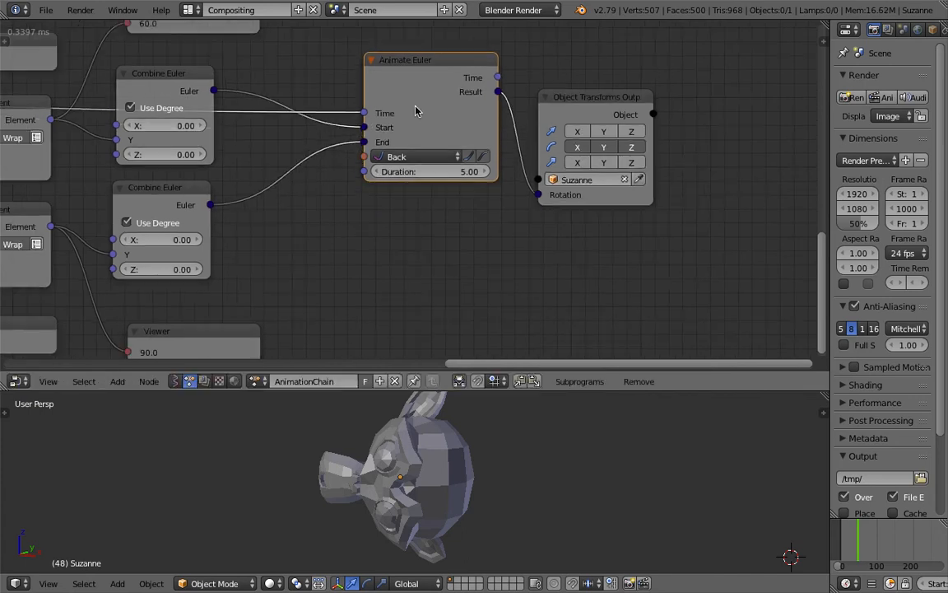
{"action": "middle_click_drag", "start_coordinate": [381, 134], "coordinate": [530, 138]}
{"action": "scroll", "coordinate": [469, 155], "scroll_direction": "down", "scroll_amount": 1}
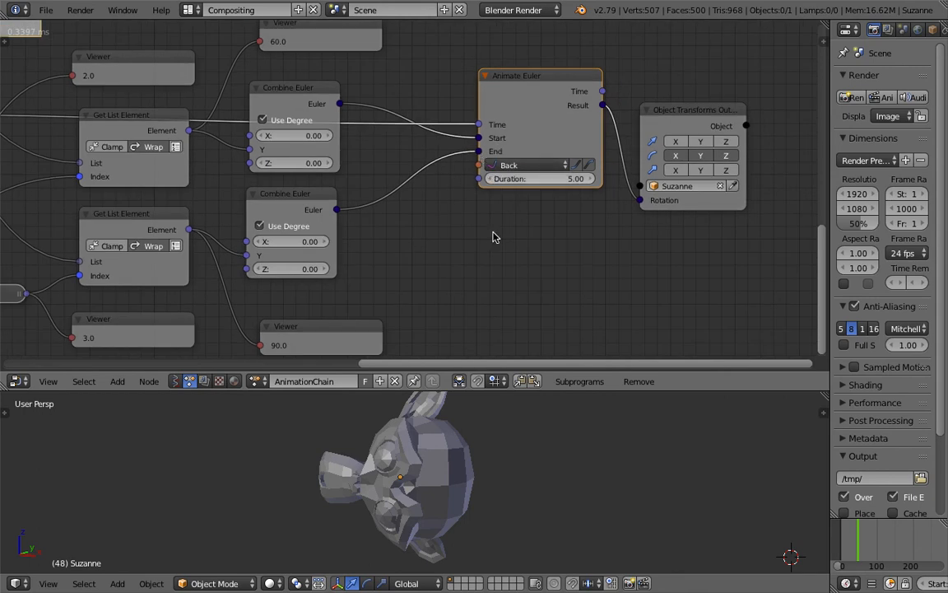
Move Object Transforms Output slightly higher and farther from the Animate Euler node.
{"action": "scroll", "coordinate": [489, 269], "scroll_direction": "down", "scroll_amount": 3}
{"action": "middle_click_drag", "start_coordinate": [383, 278], "coordinate": [546, 174]}
{"action": "middle_click_drag", "start_coordinate": [459, 172], "coordinate": [453, 250]}
{"action": "left_click_drag", "start_coordinate": [473, 261], "coordinate": [468, 250]}
{"action": "scroll", "coordinate": [368, 264], "scroll_direction": "up", "scroll_amount": 1}
{"action": "middle_click_drag", "start_coordinate": [489, 234], "coordinate": [379, 266]}
{"action": "left_click_drag", "start_coordinate": [624, 129], "coordinate": [656, 102]}
{"action": "mouse_move", "coordinate": [502, 113]}
{"action": "left_mouse_down"}
{"action": "mouse_move", "coordinate": [518, 101]}
{"action": "mouse_move", "coordinate": [505, 114]}
{"action": "left_mouse_up"}
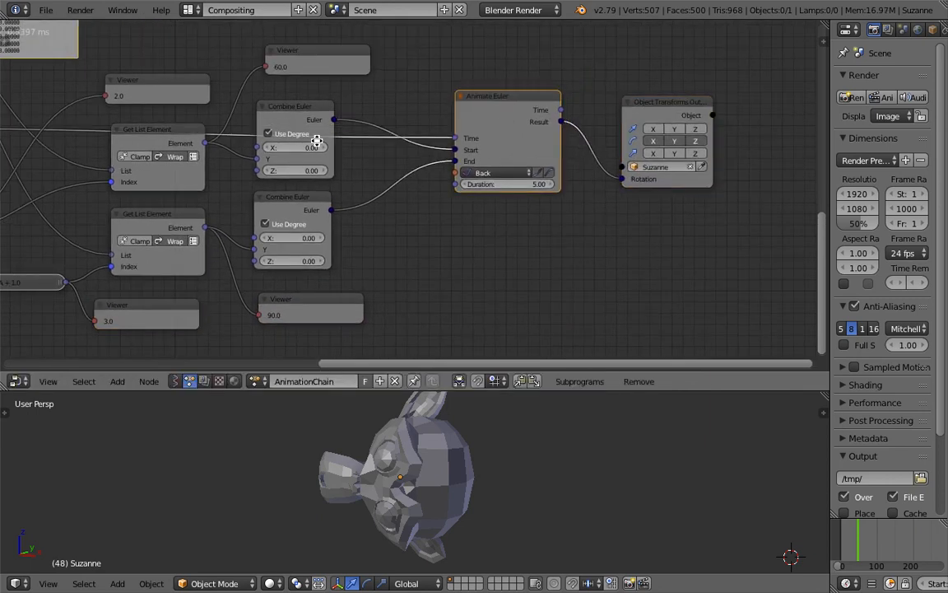
{"action": "middle_click_drag", "start_coordinate": [317, 141], "coordinate": [349, 137]}
{"action": "left_click_drag", "start_coordinate": [675, 109], "coordinate": [689, 86]}
{"action": "scroll", "coordinate": [525, 143], "scroll_direction": "up", "scroll_amount": 1}
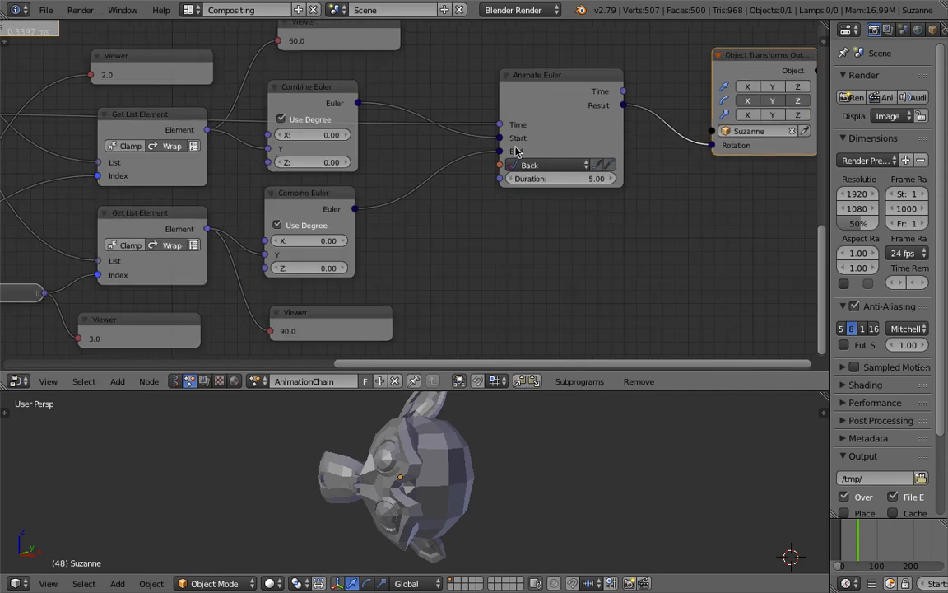
Nudge the Float Range node and examine its 30° step list and the links to both Get List Element nodes.
{"action": "scroll", "coordinate": [510, 160], "scroll_direction": "down", "scroll_amount": 2}
{"action": "middle_click_drag", "start_coordinate": [220, 187], "coordinate": [379, 175]}
{"action": "scroll", "coordinate": [321, 159], "scroll_direction": "down", "scroll_amount": 2}
{"action": "middle_click_drag", "start_coordinate": [232, 120], "coordinate": [367, 174]}
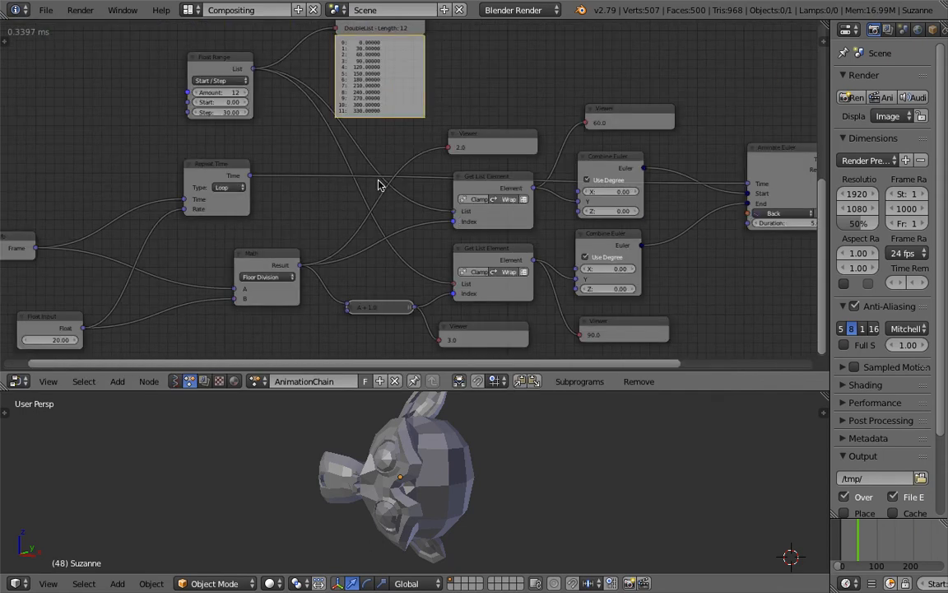
{"action": "scroll", "coordinate": [383, 194], "scroll_direction": "up", "scroll_amount": 2}
{"action": "middle_click_drag", "start_coordinate": [209, 74], "coordinate": [262, 98]}
{"action": "left_click_drag", "start_coordinate": [247, 57], "coordinate": [254, 62]}
{"action": "middle_click_drag", "start_coordinate": [188, 68], "coordinate": [284, 123]}
{"action": "scroll", "coordinate": [292, 111], "scroll_direction": "up", "scroll_amount": 4}
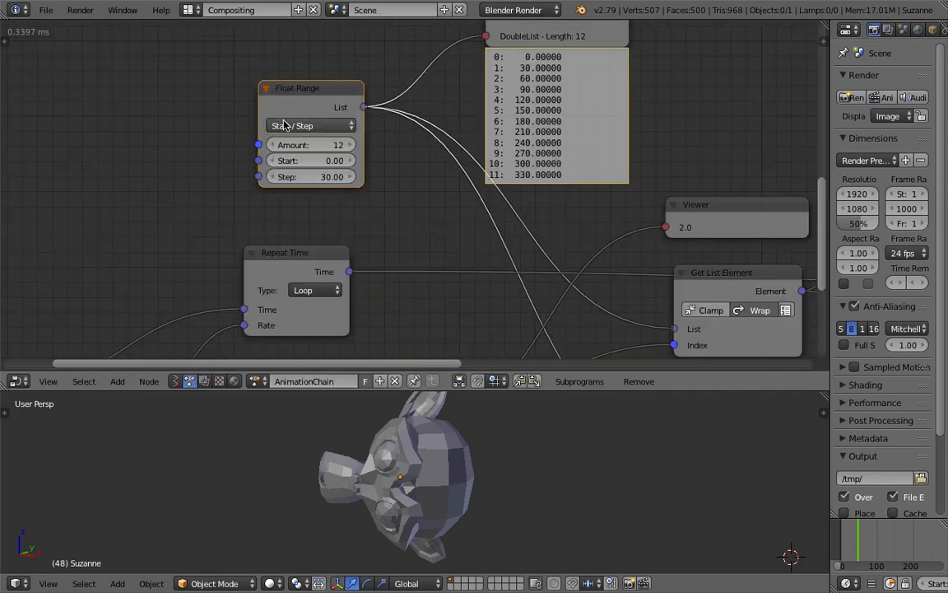
{"action": "scroll", "coordinate": [306, 122], "scroll_direction": "down", "scroll_amount": 2}
{"action": "middle_click_drag", "start_coordinate": [384, 203], "coordinate": [281, 131]}
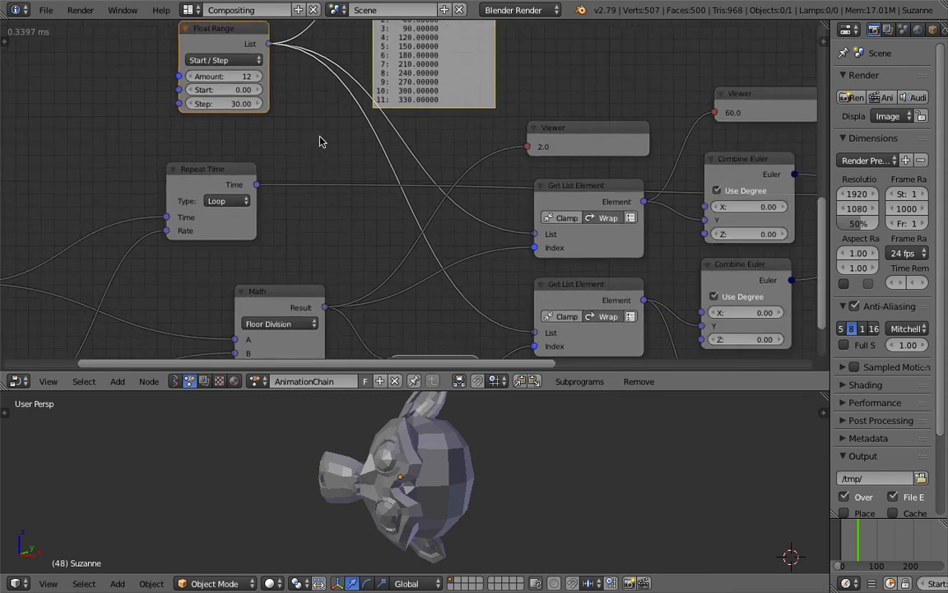
Move the two Get List Element nodes closer together, with the lower one shifted slightly toward the A + 1.0 node.
{"action": "left_click_drag", "start_coordinate": [565, 185], "coordinate": [565, 203]}
{"action": "left_click_drag", "start_coordinate": [577, 291], "coordinate": [567, 291]}
{"action": "middle_click_drag", "start_coordinate": [572, 223], "coordinate": [520, 156]}
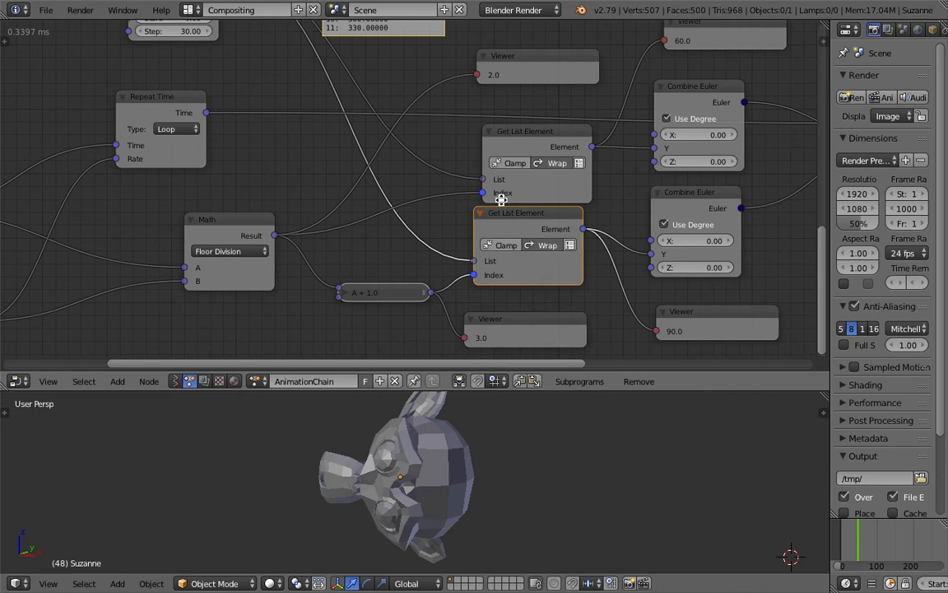
{"action": "middle_click_drag", "start_coordinate": [502, 199], "coordinate": [491, 201]}
Set the timeline back to frame 5 and select the Viewer that displays the Math result.
{"action": "left_click", "coordinate": [510, 325]}
{"action": "left_click", "coordinate": [843, 535]}
{"action": "left_click_drag", "start_coordinate": [843, 535], "coordinate": [843, 535]}
{"action": "middle_click_drag", "start_coordinate": [451, 152], "coordinate": [428, 148]}
{"action": "left_click_drag", "start_coordinate": [471, 69], "coordinate": [464, 70]}
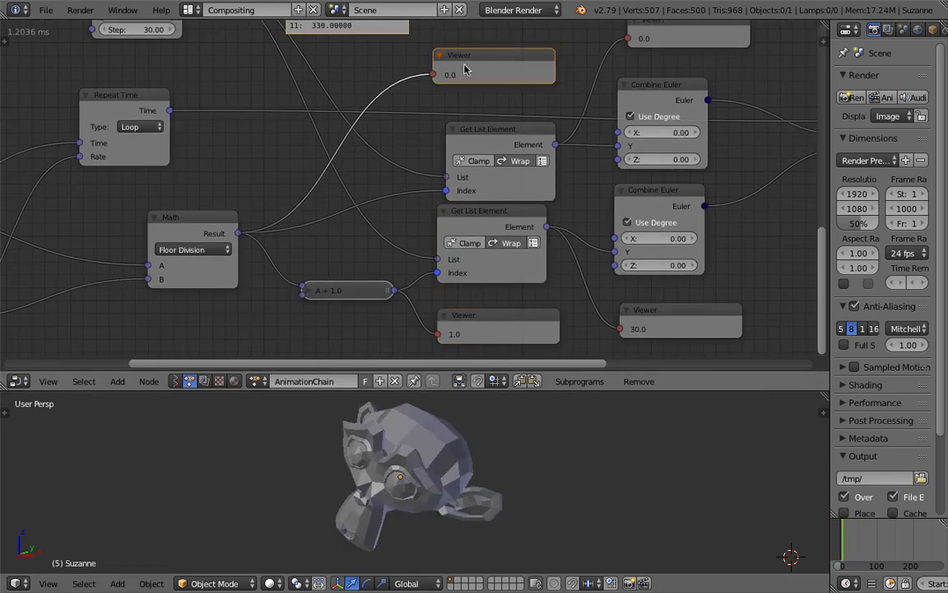
Move the Math node slightly higher and compare its result Viewer with the index entries of the Float Range list.
{"action": "middle_click_drag", "start_coordinate": [399, 199], "coordinate": [391, 192]}
{"action": "left_click_drag", "start_coordinate": [203, 215], "coordinate": [228, 189]}
{"action": "mouse_move", "coordinate": [436, 72]}
{"action": "middle_mouse_down"}
{"action": "mouse_move", "coordinate": [413, 80]}
{"action": "mouse_move", "coordinate": [436, 103]}
{"action": "mouse_move", "coordinate": [433, 93]}
{"action": "mouse_move", "coordinate": [446, 145]}
{"action": "mouse_move", "coordinate": [503, 225]}
{"action": "middle_mouse_up"}
{"action": "left_click", "coordinate": [451, 65]}
{"action": "scroll", "coordinate": [451, 66], "scroll_direction": "up", "scroll_amount": 1}
{"action": "middle_click_drag", "start_coordinate": [392, 202], "coordinate": [422, 243]}
{"action": "scroll", "coordinate": [529, 294], "scroll_direction": "up", "scroll_amount": 4}
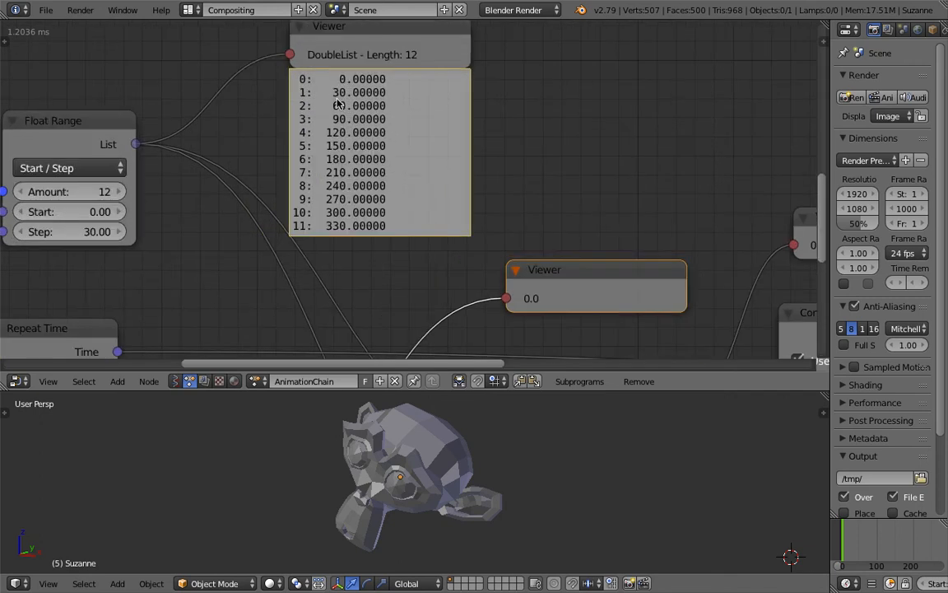
{"action": "middle_click_drag", "start_coordinate": [330, 81], "coordinate": [345, 127]}
{"action": "scroll", "coordinate": [546, 280], "scroll_direction": "down", "scroll_amount": 5}
Move the A + 1.0 node slightly farther from the lower Get List Element node.
{"action": "middle_click_drag", "start_coordinate": [568, 358], "coordinate": [516, 262]}
{"action": "middle_click_drag", "start_coordinate": [510, 335], "coordinate": [479, 195]}
{"action": "scroll", "coordinate": [428, 241], "scroll_direction": "up", "scroll_amount": 1}
{"action": "left_click", "coordinate": [250, 216]}
{"action": "left_click", "coordinate": [248, 216]}
{"action": "left_click", "coordinate": [245, 216]}
{"action": "left_click_drag", "start_coordinate": [272, 219], "coordinate": [251, 213]}
{"action": "left_click", "coordinate": [245, 208]}
{"action": "middle_click_drag", "start_coordinate": [278, 176], "coordinate": [292, 237]}
Move both Combine Euler nodes slightly closer to the Animate Euler node.
{"action": "scroll", "coordinate": [326, 207], "scroll_direction": "down", "scroll_amount": 2}
{"action": "middle_click_drag", "start_coordinate": [443, 203], "coordinate": [345, 239]}
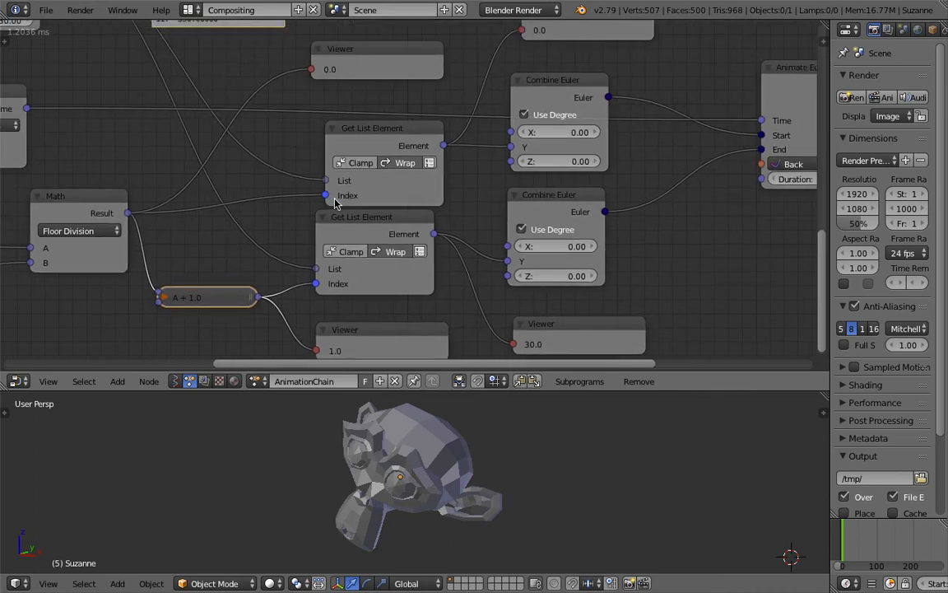
{"action": "scroll", "coordinate": [331, 189], "scroll_direction": "down", "scroll_amount": 5}
{"action": "scroll", "coordinate": [330, 172], "scroll_direction": "up", "scroll_amount": 2}
{"action": "middle_click_drag", "start_coordinate": [364, 183], "coordinate": [312, 164]}
{"action": "middle_click_drag", "start_coordinate": [415, 124], "coordinate": [424, 126]}
{"action": "left_click_drag", "start_coordinate": [449, 89], "coordinate": [465, 86]}
{"action": "left_click_drag", "start_coordinate": [472, 183], "coordinate": [493, 181]}
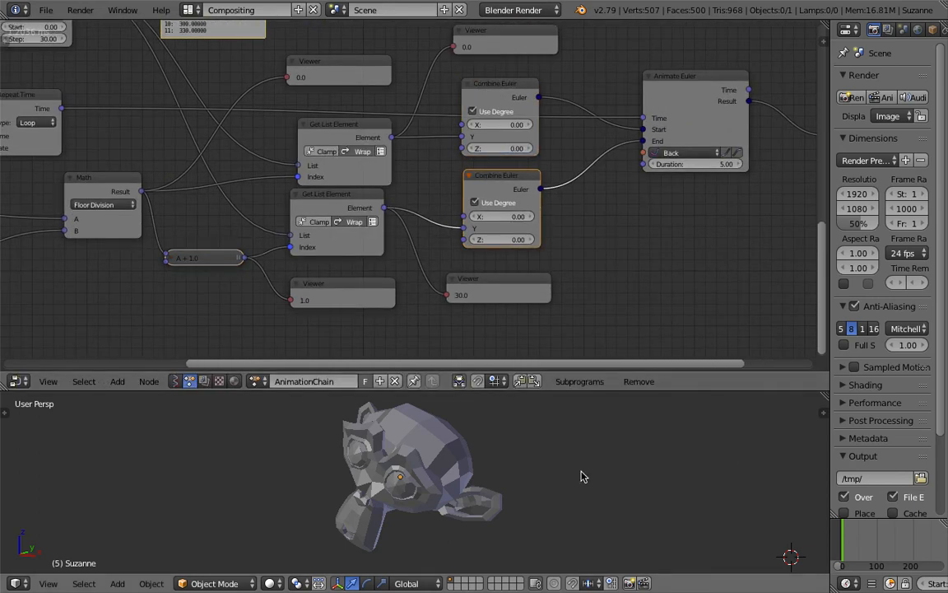
Play the animation from a more frontal view of Suzanne, scrub ahead on the timeline, and stop playback.
{"action": "middle_click_drag", "start_coordinate": [581, 476], "coordinate": [569, 417]}
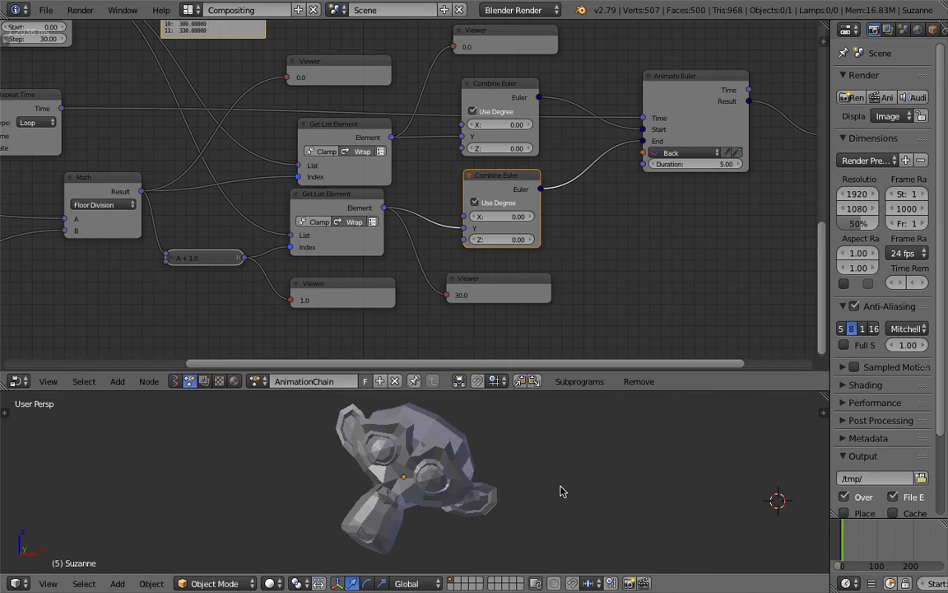
{"action": "key", "text": "alt+a"}
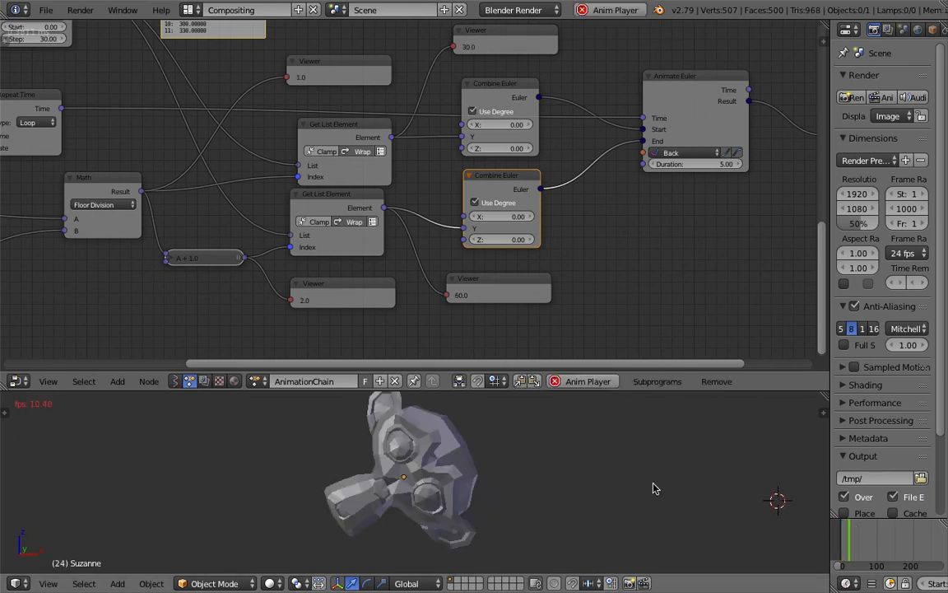
{"action": "middle_click_drag", "start_coordinate": [615, 487], "coordinate": [596, 482]}
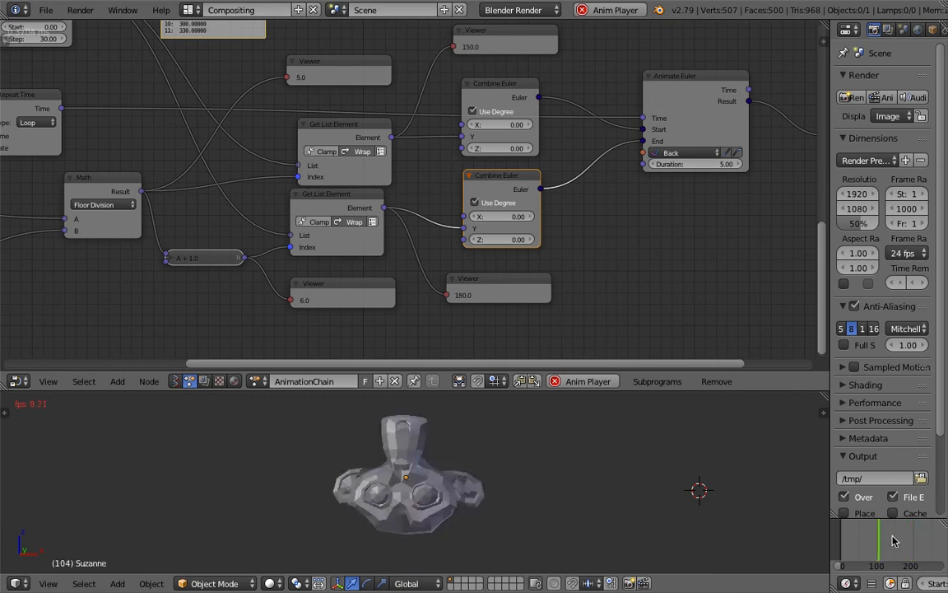
{"action": "left_click_drag", "start_coordinate": [895, 540], "coordinate": [925, 531]}
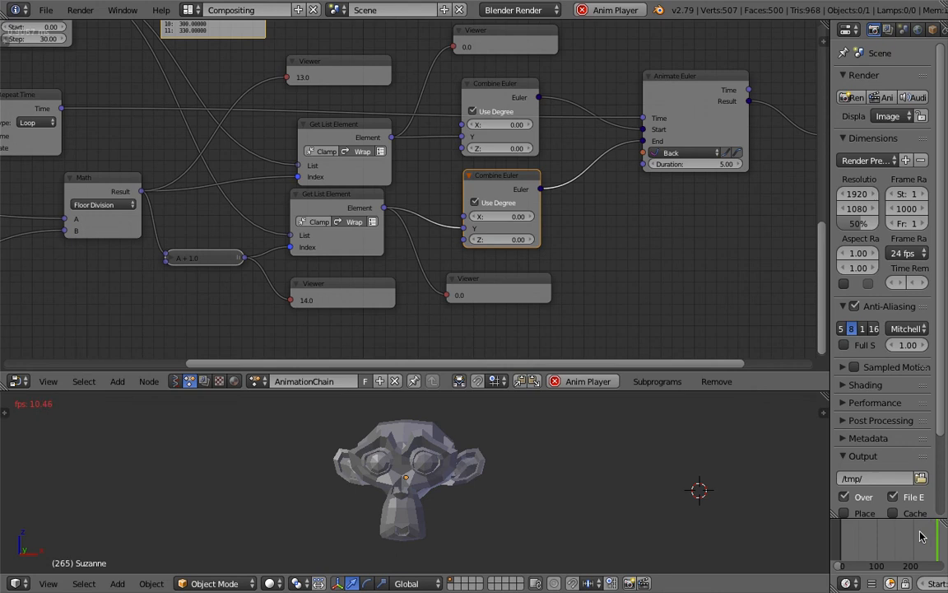
{"action": "key", "text": "Escape"}
Save the file and select the Animate Euler node to review its Back easing and duration.
{"action": "key", "text": "ctrl+s"}
{"action": "left_click", "coordinate": [586, 449]}
{"action": "middle_click_drag", "start_coordinate": [591, 119], "coordinate": [428, 157]}
{"action": "scroll", "coordinate": [429, 156], "scroll_direction": "up", "scroll_amount": 2}
{"action": "left_click", "coordinate": [412, 175]}
{"action": "scroll", "coordinate": [423, 144], "scroll_direction": "up", "scroll_amount": 1}
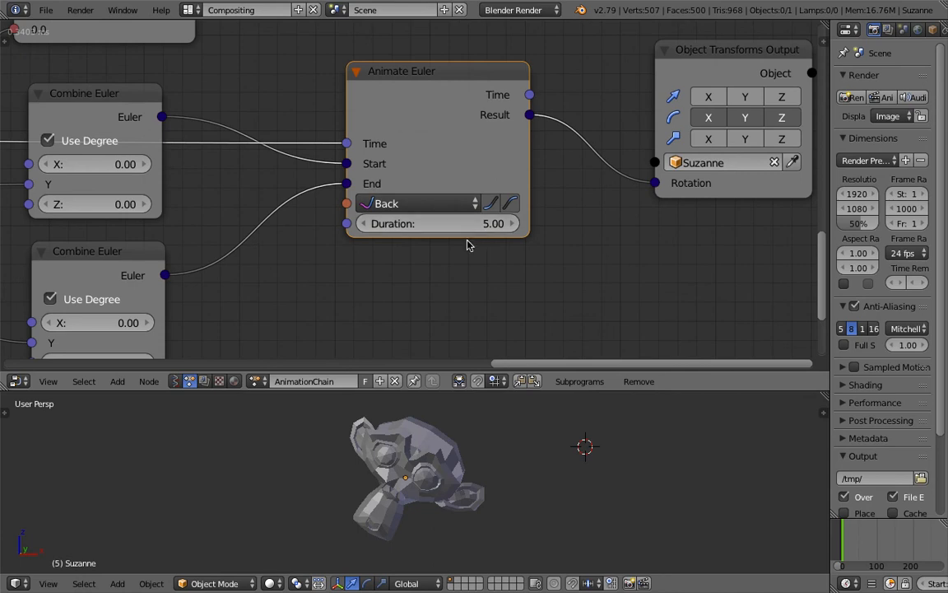
{"action": "scroll", "coordinate": [430, 247], "scroll_direction": "down", "scroll_amount": 1}
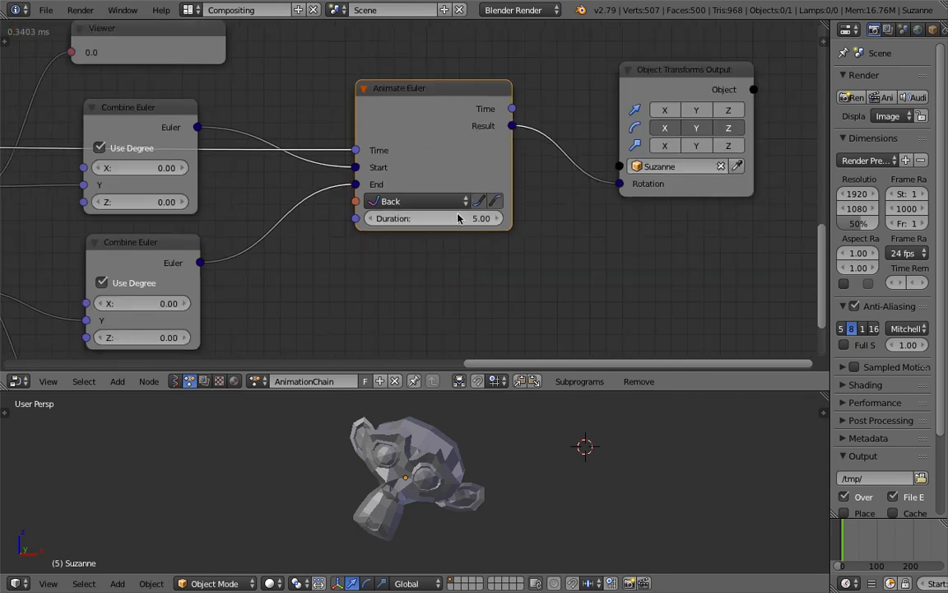
Handwrite the number 20 in the empty space under the Animate Euler node.
{"action": "scroll", "coordinate": [372, 250], "scroll_direction": "down", "scroll_amount": 1}
{"action": "middle_click_drag", "start_coordinate": [392, 275], "coordinate": [317, 199]}
{"action": "scroll", "coordinate": [311, 243], "scroll_direction": "up", "scroll_amount": 2}
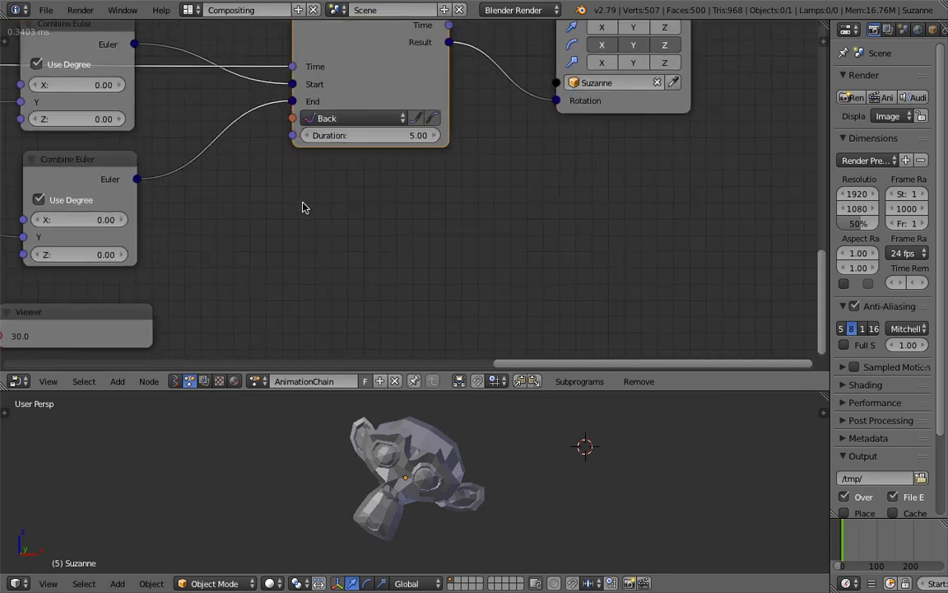
{"action": "mouse_move", "coordinate": [324, 196]}
{"action": "left_mouse_down"}
{"action": "mouse_move", "coordinate": [306, 227]}
{"action": "mouse_move", "coordinate": [346, 199]}
{"action": "left_mouse_up"}
{"action": "middle_click_drag", "start_coordinate": [275, 230], "coordinate": [247, 190]}
{"action": "left_click_drag", "start_coordinate": [107, 177], "coordinate": [144, 151]}
{"action": "middle_click_drag", "start_coordinate": [776, 170], "coordinate": [448, 175]}
{"action": "middle_click_drag", "start_coordinate": [609, 198], "coordinate": [241, 202]}
{"action": "scroll", "coordinate": [453, 214], "scroll_direction": "up", "scroll_amount": 7}
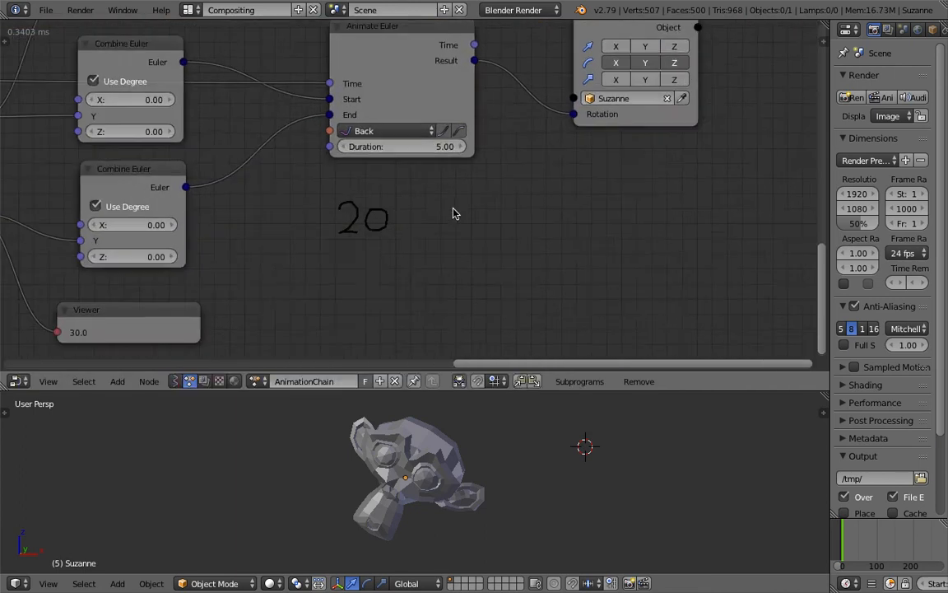
Extend the handwritten 20 to read "20 - 5 = 15 hold" and underline the word "hold" several times.
{"action": "mouse_move", "coordinate": [423, 208]}
{"action": "left_mouse_down"}
{"action": "mouse_move", "coordinate": [468, 218]}
{"action": "mouse_move", "coordinate": [469, 210]}
{"action": "left_mouse_up"}
{"action": "mouse_move", "coordinate": [467, 210]}
{"action": "middle_mouse_down"}
{"action": "mouse_move", "coordinate": [438, 197]}
{"action": "mouse_move", "coordinate": [430, 178]}
{"action": "middle_mouse_up"}
{"action": "left_click_drag", "start_coordinate": [421, 187], "coordinate": [463, 185]}
{"action": "left_click_drag", "start_coordinate": [421, 200], "coordinate": [467, 197]}
{"action": "mouse_move", "coordinate": [484, 161]}
{"action": "left_mouse_down"}
{"action": "mouse_move", "coordinate": [484, 219]}
{"action": "mouse_move", "coordinate": [566, 162]}
{"action": "mouse_move", "coordinate": [590, 220]}
{"action": "mouse_move", "coordinate": [614, 218]}
{"action": "mouse_move", "coordinate": [631, 200]}
{"action": "left_mouse_up"}
{"action": "left_click_drag", "start_coordinate": [646, 152], "coordinate": [649, 213]}
{"action": "mouse_move", "coordinate": [685, 183]}
{"action": "left_mouse_down"}
{"action": "mouse_move", "coordinate": [673, 214]}
{"action": "mouse_move", "coordinate": [680, 174]}
{"action": "left_mouse_up"}
{"action": "left_click_drag", "start_coordinate": [585, 245], "coordinate": [659, 239]}
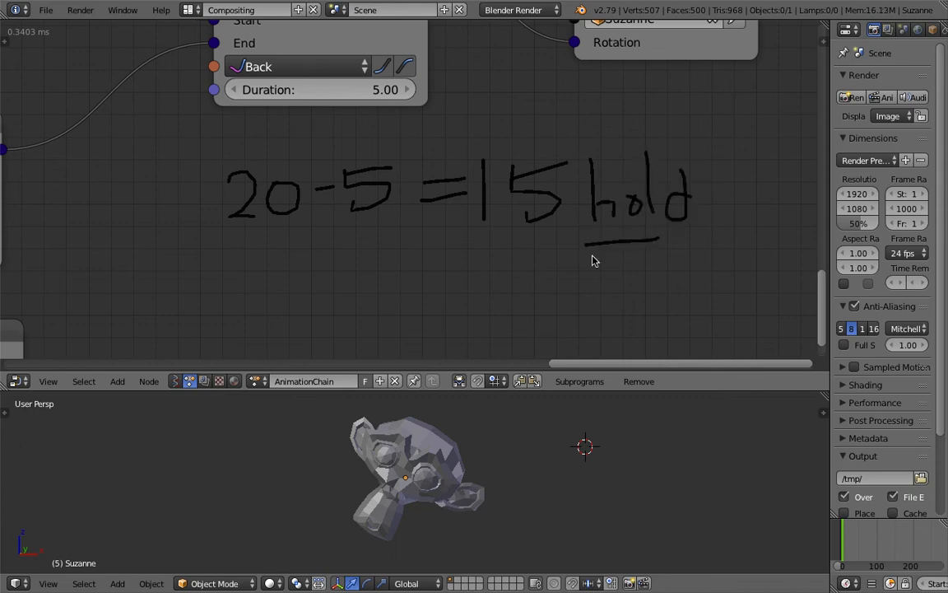
{"action": "left_click_drag", "start_coordinate": [591, 263], "coordinate": [667, 260]}
Handwrite "0 → 30" in the empty area below the subtraction note.
{"action": "scroll", "coordinate": [330, 307], "scroll_direction": "down", "scroll_amount": 2}
{"action": "middle_click_drag", "start_coordinate": [330, 307], "coordinate": [300, 211]}
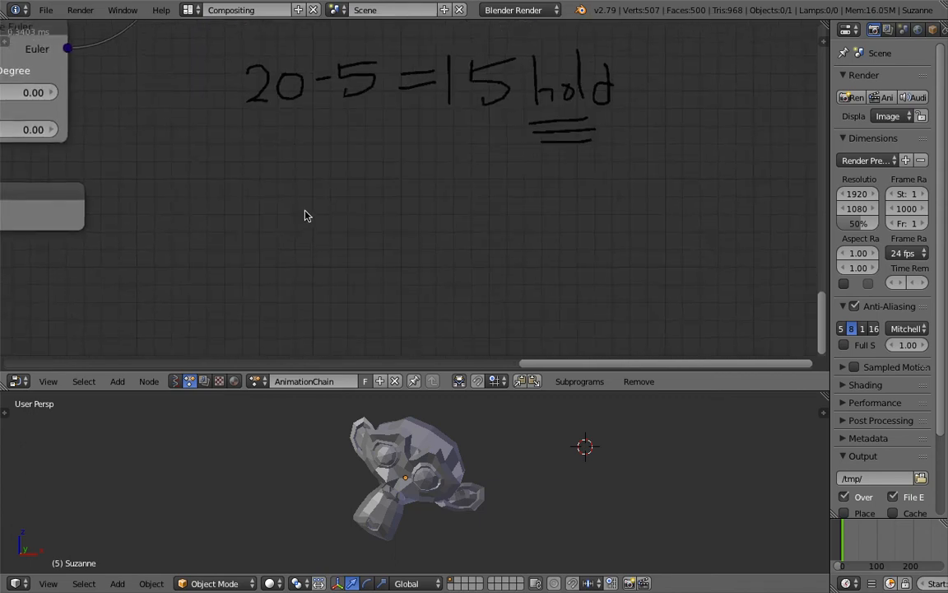
{"action": "mouse_move", "coordinate": [249, 238]}
{"action": "left_mouse_down"}
{"action": "mouse_move", "coordinate": [386, 235]}
{"action": "mouse_move", "coordinate": [382, 253]}
{"action": "left_mouse_up"}
{"action": "scroll", "coordinate": [272, 250], "scroll_direction": "up", "scroll_amount": 1}
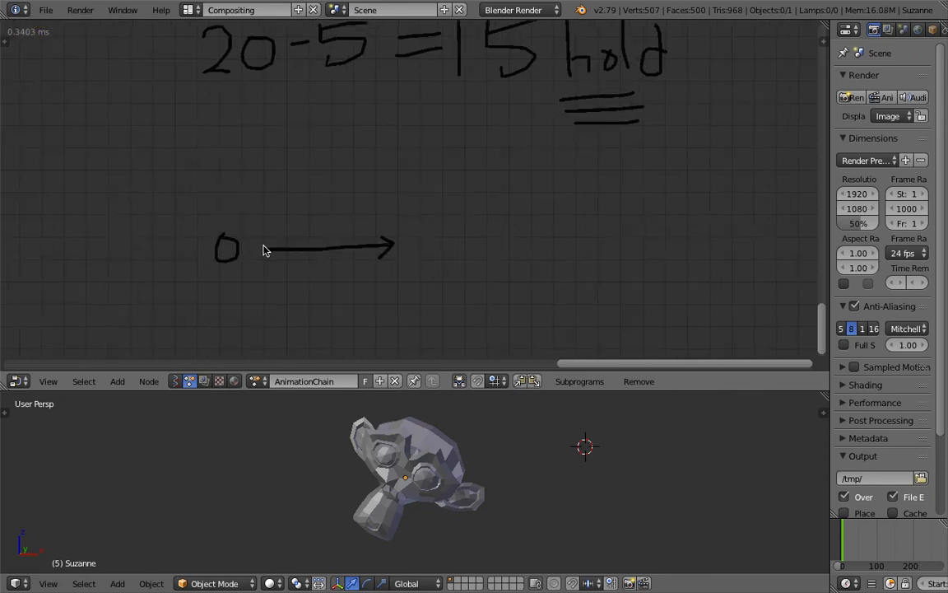
{"action": "mouse_move", "coordinate": [423, 234]}
{"action": "left_mouse_down"}
{"action": "mouse_move", "coordinate": [422, 256]}
{"action": "mouse_move", "coordinate": [455, 239]}
{"action": "left_mouse_up"}
{"action": "scroll", "coordinate": [399, 232], "scroll_direction": "down", "scroll_amount": 1}
{"action": "middle_click_drag", "start_coordinate": [486, 227], "coordinate": [421, 212]}
{"action": "scroll", "coordinate": [422, 211], "scroll_direction": "up", "scroll_amount": 1}
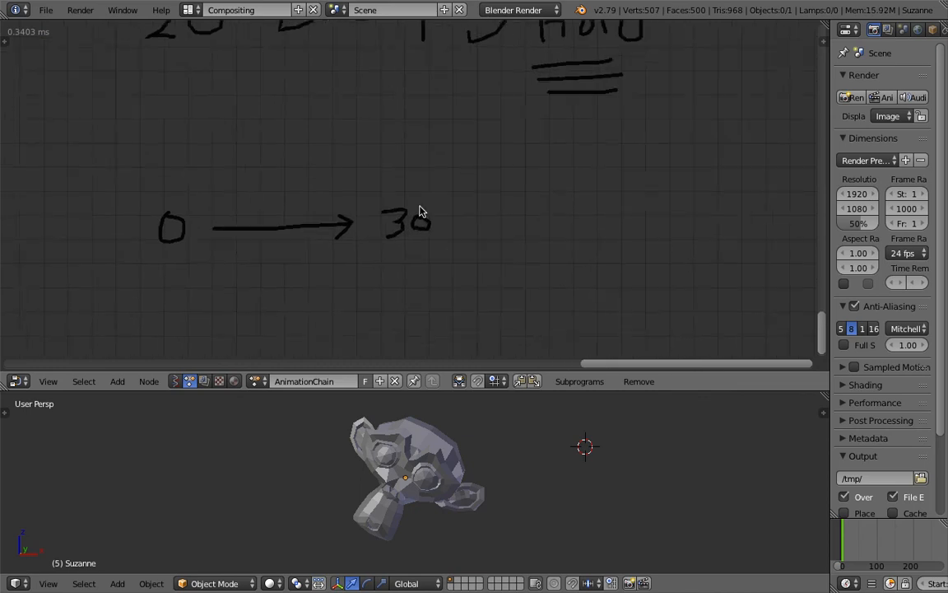
Enclose "0 → 30" in square brackets and handwrite "5 frames" above it.
{"action": "left_click_drag", "start_coordinate": [149, 189], "coordinate": [128, 253]}
{"action": "mouse_move", "coordinate": [450, 184]}
{"action": "left_mouse_down"}
{"action": "mouse_move", "coordinate": [452, 237]}
{"action": "mouse_move", "coordinate": [429, 244]}
{"action": "left_mouse_up"}
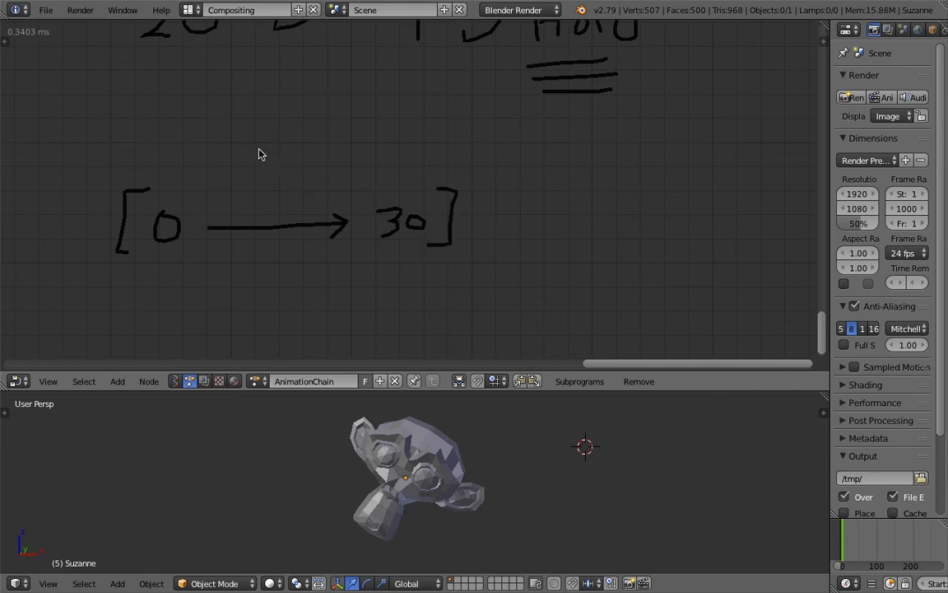
{"action": "left_click_drag", "start_coordinate": [328, 141], "coordinate": [315, 194]}
{"action": "mouse_move", "coordinate": [303, 175]}
{"action": "left_mouse_down"}
{"action": "mouse_move", "coordinate": [367, 157]}
{"action": "mouse_move", "coordinate": [401, 177]}
{"action": "left_mouse_up"}
{"action": "scroll", "coordinate": [413, 190], "scroll_direction": "down", "scroll_amount": 3}
{"action": "middle_click_drag", "start_coordinate": [413, 190], "coordinate": [371, 146]}
Draw a downward arrow under the bracketed 0 → 30 range and label it "HOLD 15f".
{"action": "left_click_drag", "start_coordinate": [285, 207], "coordinate": [286, 265]}
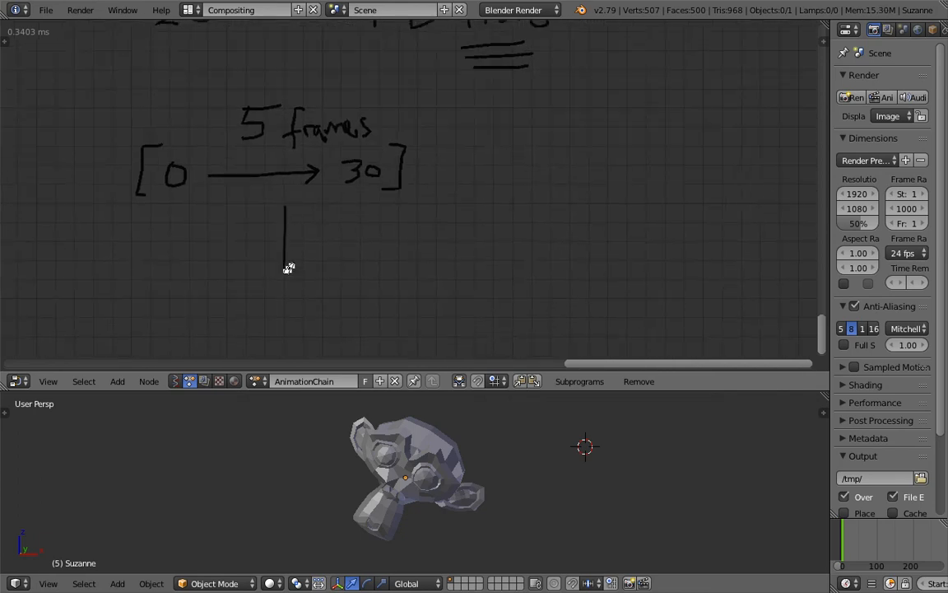
{"action": "mouse_move", "coordinate": [314, 227]}
{"action": "left_mouse_down"}
{"action": "mouse_move", "coordinate": [314, 247]}
{"action": "mouse_move", "coordinate": [352, 243]}
{"action": "left_mouse_up"}
{"action": "mouse_move", "coordinate": [403, 218]}
{"action": "left_mouse_down"}
{"action": "mouse_move", "coordinate": [404, 240]}
{"action": "mouse_move", "coordinate": [412, 237]}
{"action": "left_mouse_up"}
{"action": "scroll", "coordinate": [427, 223], "scroll_direction": "up", "scroll_amount": 2}
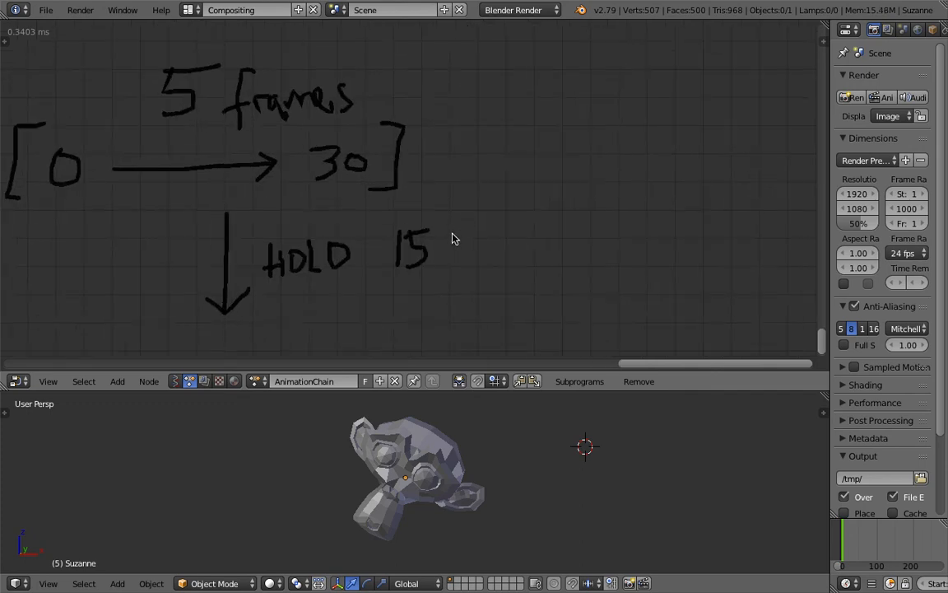
{"action": "scroll", "coordinate": [278, 296], "scroll_direction": "down", "scroll_amount": 2}
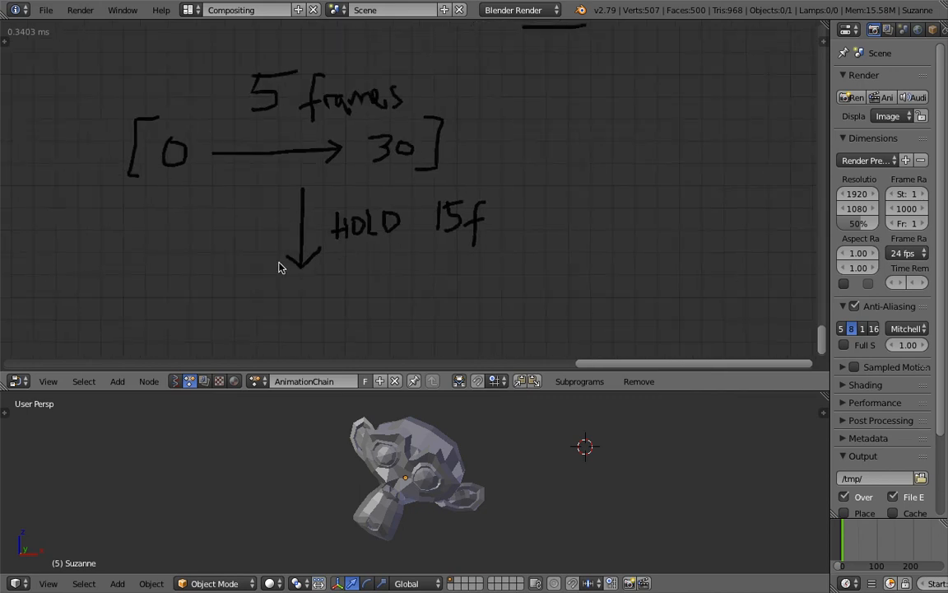
Handwrite "30 → 60" in square brackets below the downward HOLD 15f arrow.
{"action": "middle_click_drag", "start_coordinate": [159, 292], "coordinate": [177, 258]}
{"action": "mouse_move", "coordinate": [175, 256]}
{"action": "left_mouse_down"}
{"action": "mouse_move", "coordinate": [146, 322]}
{"action": "mouse_move", "coordinate": [162, 331]}
{"action": "left_mouse_up"}
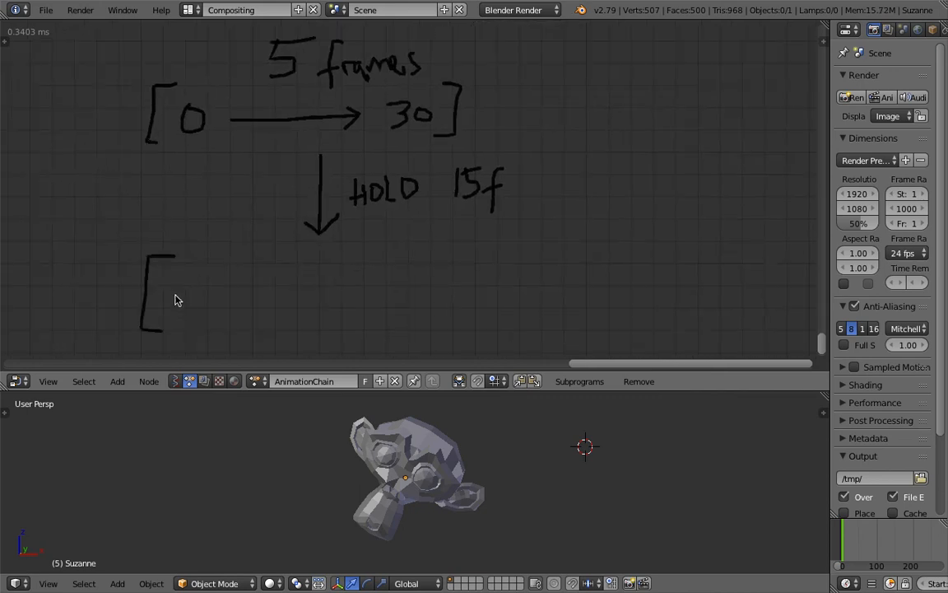
{"action": "mouse_move", "coordinate": [185, 277]}
{"action": "left_mouse_down"}
{"action": "mouse_move", "coordinate": [165, 308]}
{"action": "mouse_move", "coordinate": [205, 288]}
{"action": "mouse_move", "coordinate": [344, 290]}
{"action": "mouse_move", "coordinate": [333, 304]}
{"action": "left_mouse_up"}
{"action": "mouse_move", "coordinate": [389, 258]}
{"action": "left_mouse_down"}
{"action": "mouse_move", "coordinate": [380, 306]}
{"action": "mouse_move", "coordinate": [386, 296]}
{"action": "left_mouse_up"}
{"action": "left_click_drag", "start_coordinate": [422, 284], "coordinate": [444, 336]}
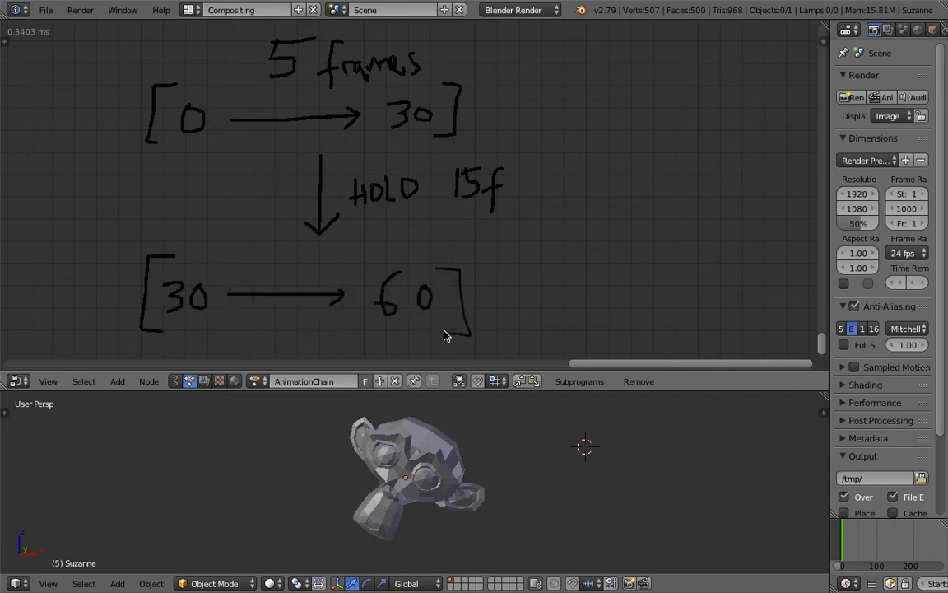
Label the bracketed 30 → 60 range "5f" and draw a downward arrow under it marked "15 f".
{"action": "middle_click_drag", "start_coordinate": [518, 281], "coordinate": [523, 269]}
{"action": "mouse_move", "coordinate": [516, 274]}
{"action": "left_mouse_down"}
{"action": "mouse_move", "coordinate": [519, 302]}
{"action": "mouse_move", "coordinate": [535, 275]}
{"action": "mouse_move", "coordinate": [547, 314]}
{"action": "mouse_move", "coordinate": [559, 285]}
{"action": "left_mouse_up"}
{"action": "scroll", "coordinate": [455, 317], "scroll_direction": "down", "scroll_amount": 2}
{"action": "middle_click_drag", "start_coordinate": [388, 331], "coordinate": [424, 281]}
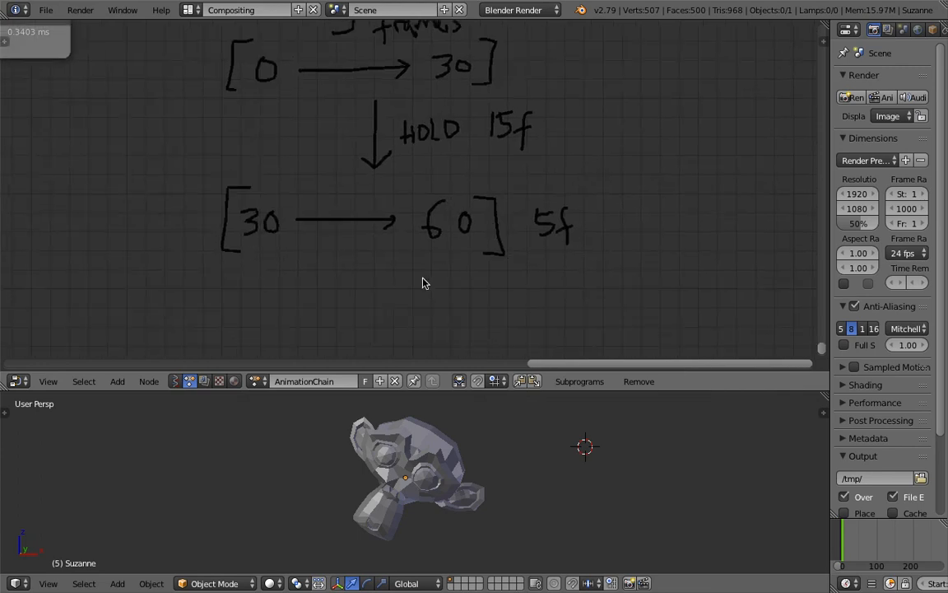
{"action": "left_click_drag", "start_coordinate": [405, 323], "coordinate": [398, 333]}
{"action": "mouse_move", "coordinate": [433, 278]}
{"action": "left_mouse_down"}
{"action": "mouse_move", "coordinate": [430, 305]}
{"action": "mouse_move", "coordinate": [444, 306]}
{"action": "mouse_move", "coordinate": [462, 280]}
{"action": "mouse_move", "coordinate": [485, 320]}
{"action": "left_mouse_up"}
{"action": "scroll", "coordinate": [399, 173], "scroll_direction": "down", "scroll_amount": 2}
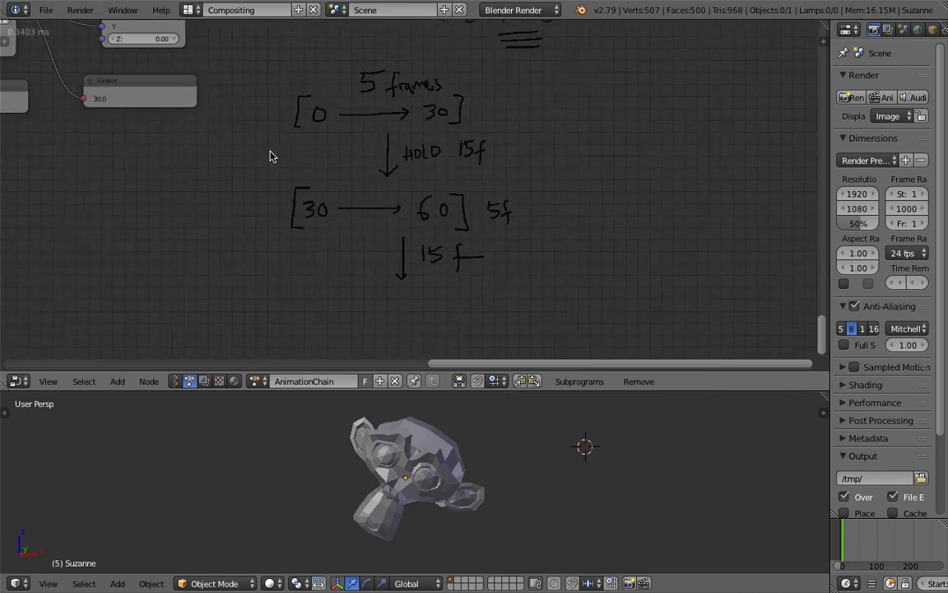
Save the current blend file.
{"action": "middle_click_drag", "start_coordinate": [322, 107], "coordinate": [424, 161]}
{"action": "middle_click_drag", "start_coordinate": [453, 130], "coordinate": [540, 194]}
{"action": "key", "text": "super+s"}
{"action": "left_click", "coordinate": [508, 193]}
{"action": "middle_click_drag", "start_coordinate": [375, 161], "coordinate": [407, 136]}
{"action": "left_click", "coordinate": [44, 12]}
{"action": "left_click", "coordinate": [73, 138]}
{"action": "left_click", "coordinate": [839, 66]}
{"action": "left_click", "coordinate": [862, 49]}
Select the Repeat Time node and shift the Time Info node slightly closer to it.
{"action": "scroll", "coordinate": [492, 227], "scroll_direction": "down", "scroll_amount": 4}
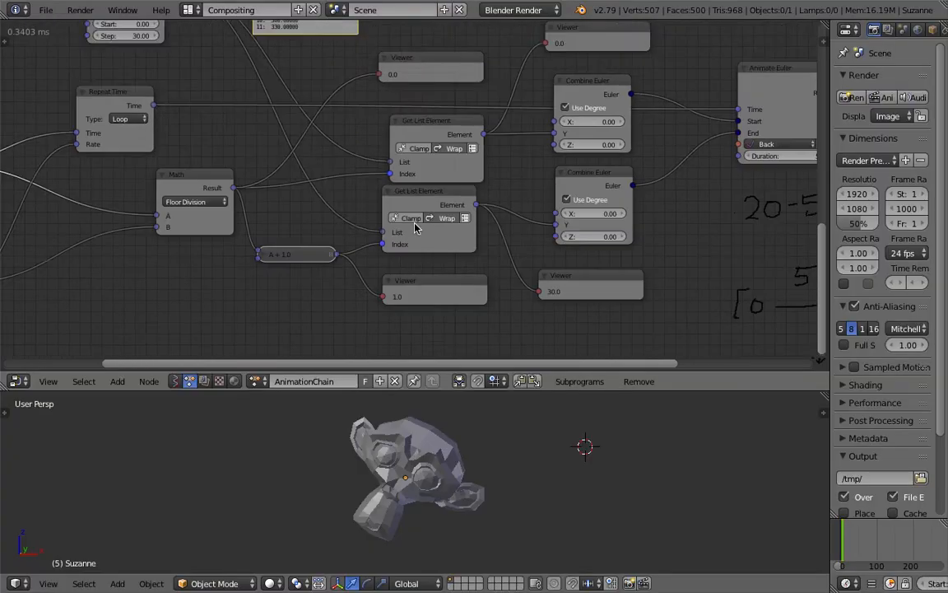
{"action": "scroll", "coordinate": [459, 162], "scroll_direction": "up", "scroll_amount": 2}
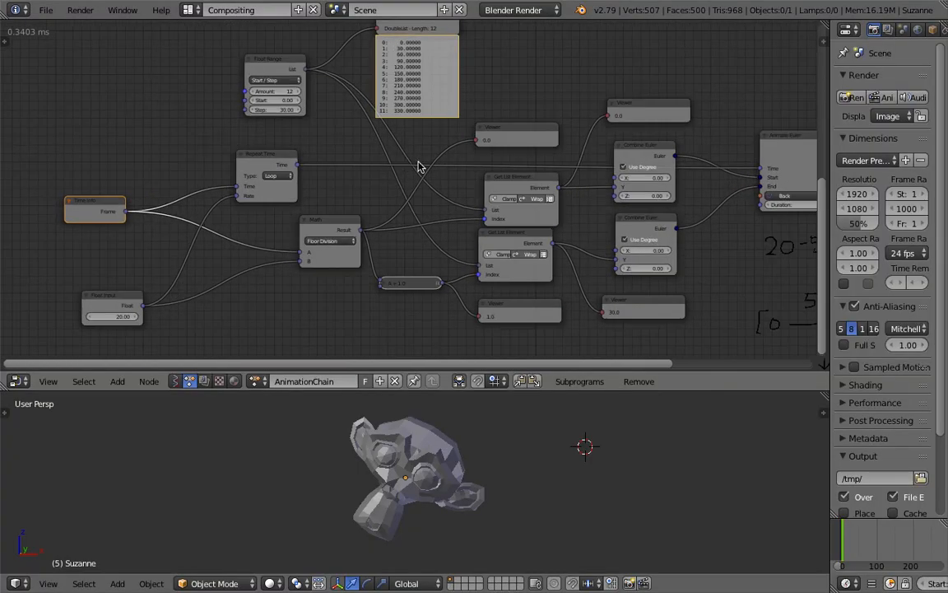
{"action": "scroll", "coordinate": [417, 161], "scroll_direction": "up", "scroll_amount": 2}
{"action": "middle_click_drag", "start_coordinate": [404, 168], "coordinate": [383, 166]}
{"action": "left_click", "coordinate": [248, 158]}
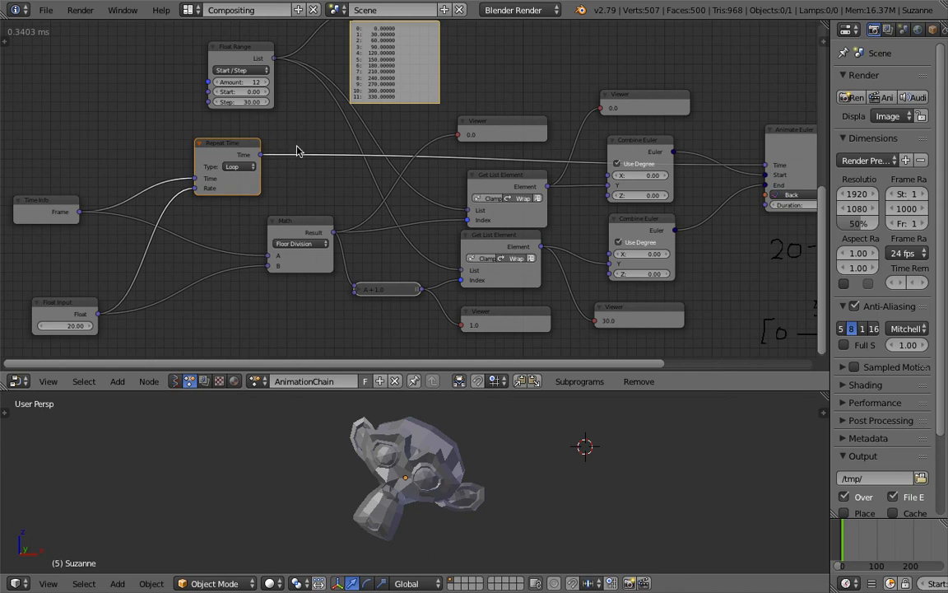
{"action": "left_click_drag", "start_coordinate": [51, 208], "coordinate": [68, 207]}
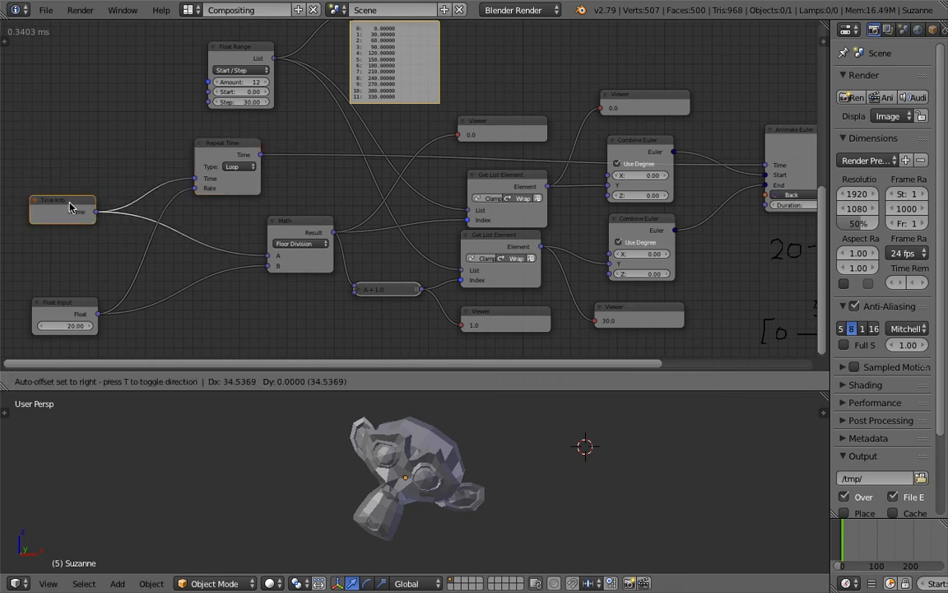
{"action": "middle_click_drag", "start_coordinate": [303, 207], "coordinate": [297, 208]}
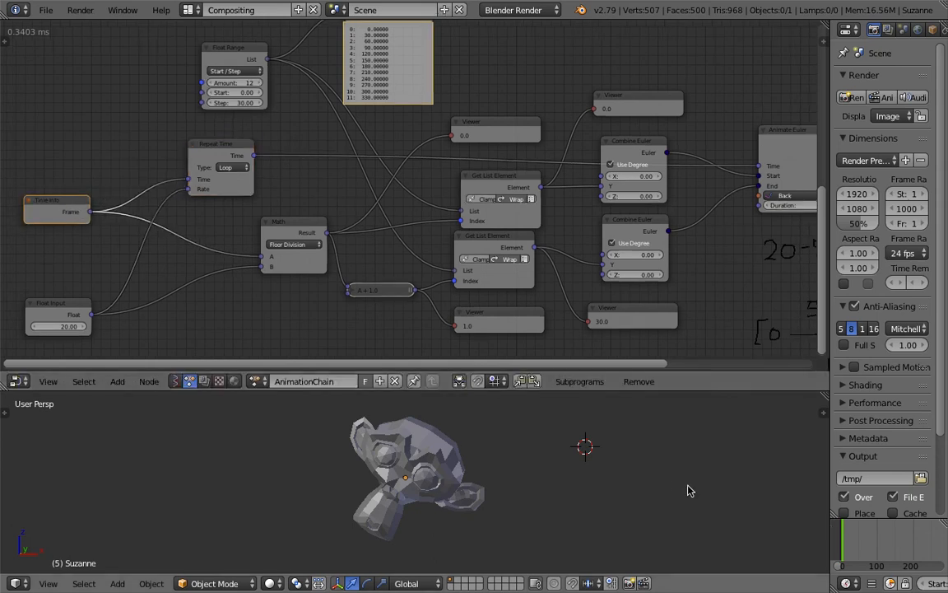
Play the animation and examine the list viewers and the rest of the node chain.
{"action": "key", "text": "alt+a"}
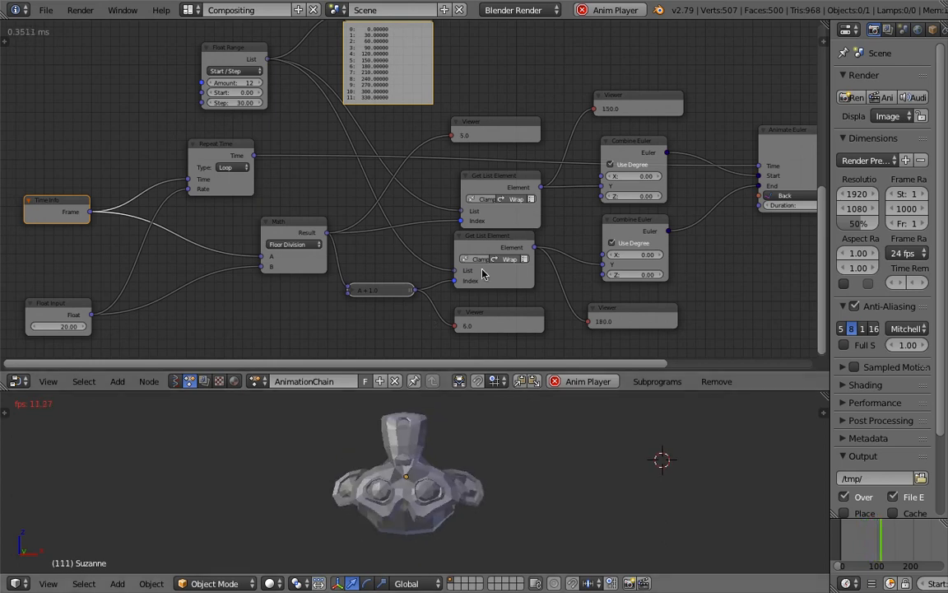
{"action": "middle_click_drag", "start_coordinate": [481, 140], "coordinate": [463, 201]}
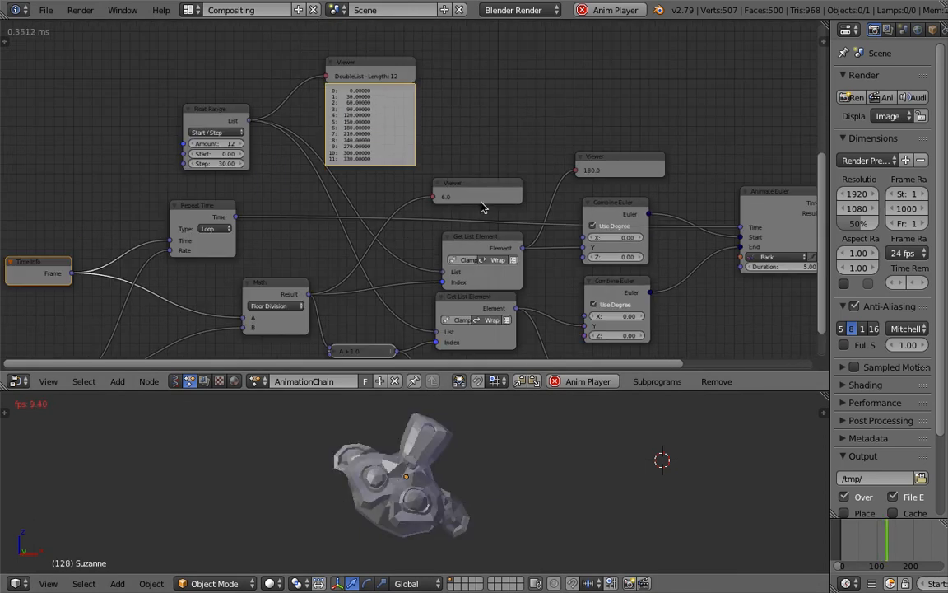
{"action": "scroll", "coordinate": [481, 200], "scroll_direction": "down", "scroll_amount": 3}
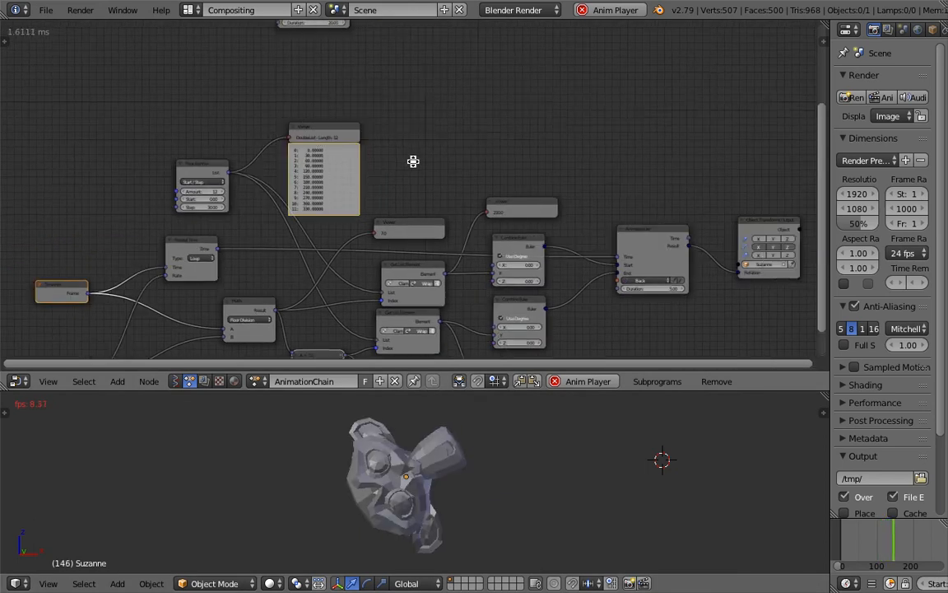
{"action": "scroll", "coordinate": [541, 180], "scroll_direction": "up", "scroll_amount": 1}
Reposition the Object Transforms Output and Animate Euler nodes slightly, and stop the playback.
{"action": "left_click_drag", "start_coordinate": [790, 222], "coordinate": [766, 238]}
{"action": "left_click_drag", "start_coordinate": [652, 238], "coordinate": [618, 254]}
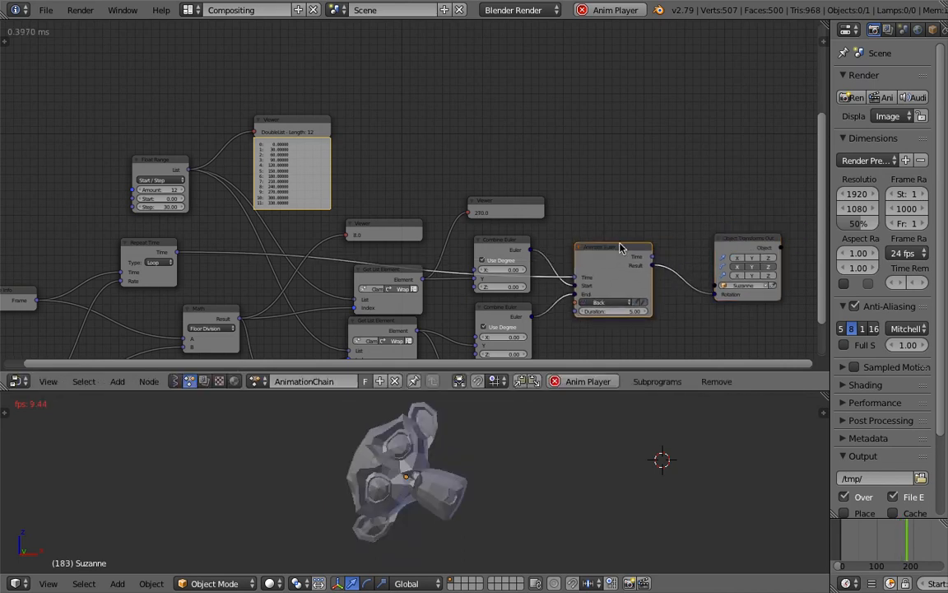
{"action": "middle_click_drag", "start_coordinate": [412, 353], "coordinate": [452, 247]}
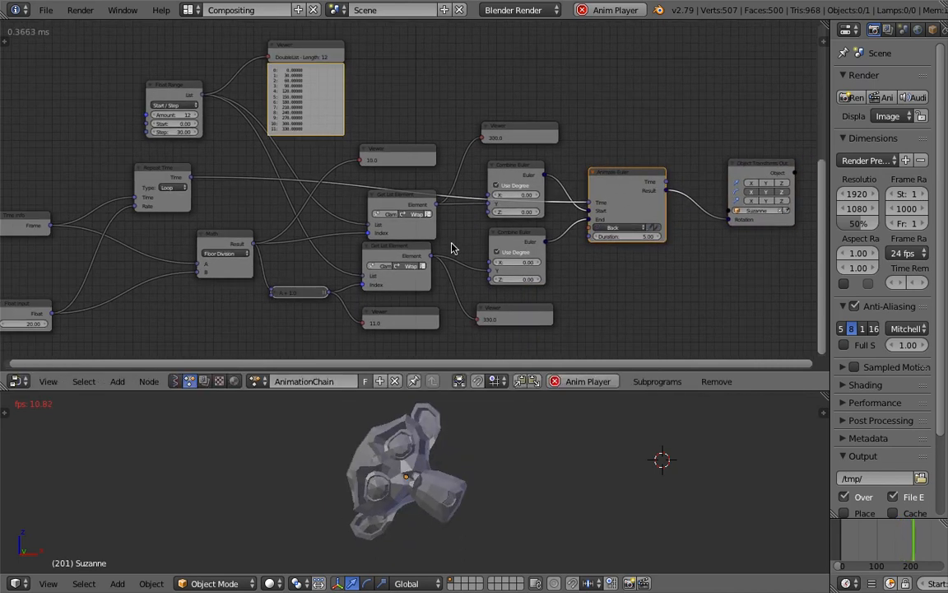
{"action": "scroll", "coordinate": [452, 245], "scroll_direction": "up", "scroll_amount": 2}
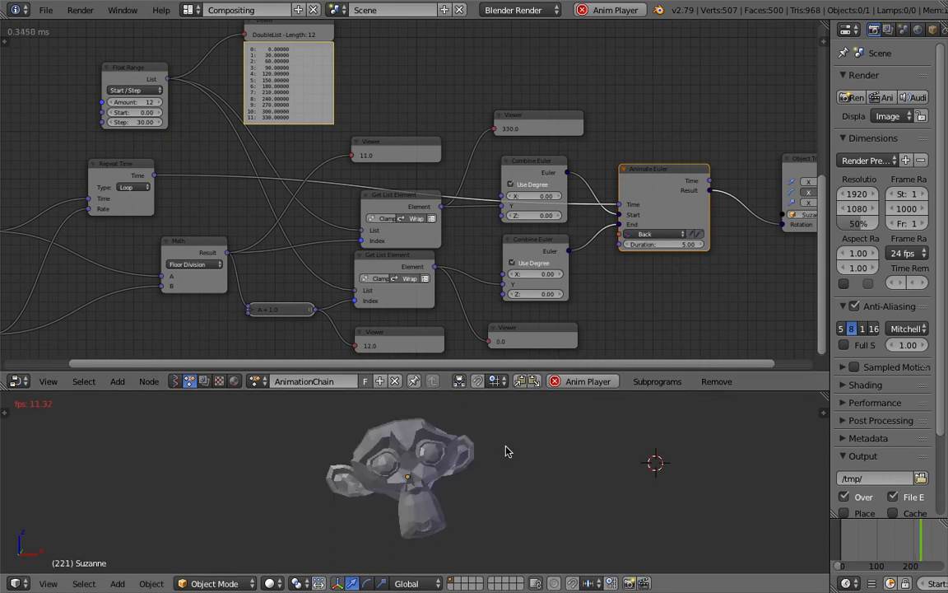
{"action": "key", "text": "Escape"}
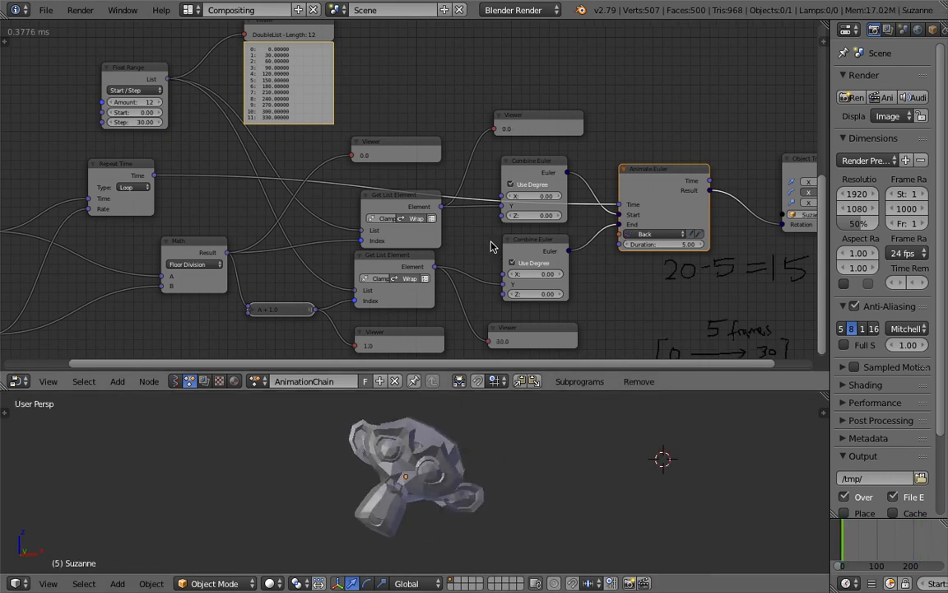
Select Suzanne in the 3D view.
{"action": "middle_click_drag", "start_coordinate": [557, 268], "coordinate": [505, 247]}
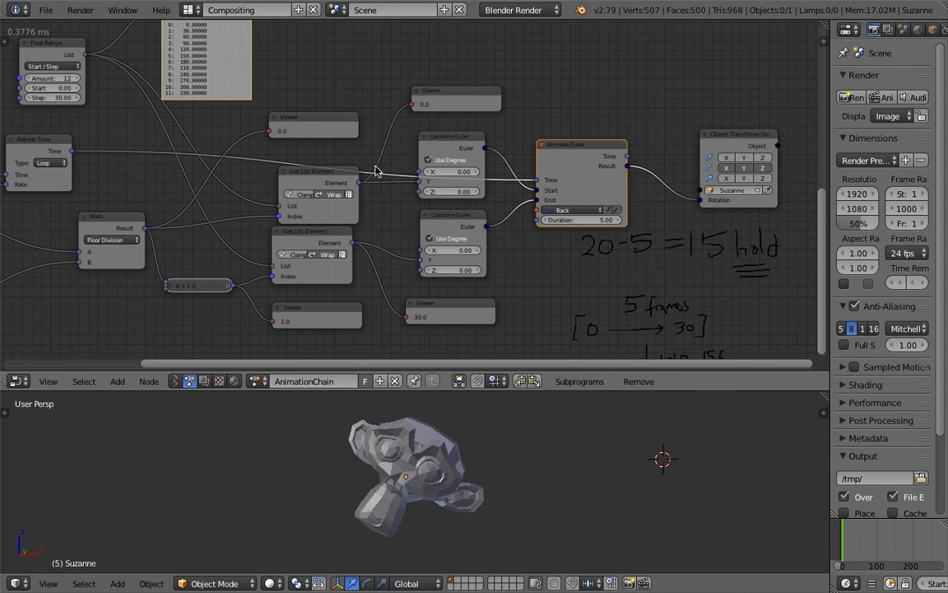
{"action": "middle_click_drag", "start_coordinate": [582, 113], "coordinate": [229, 218]}
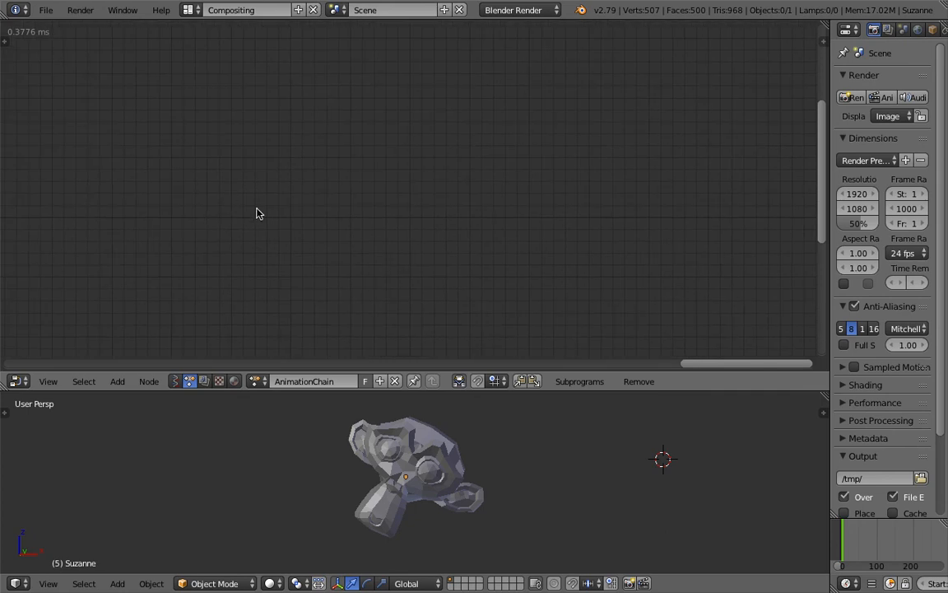
{"action": "middle_click_drag", "start_coordinate": [421, 440], "coordinate": [419, 438]}
{"action": "right_click", "coordinate": [418, 438]}
{"action": "scroll", "coordinate": [288, 147], "scroll_direction": "up", "scroll_amount": 2}
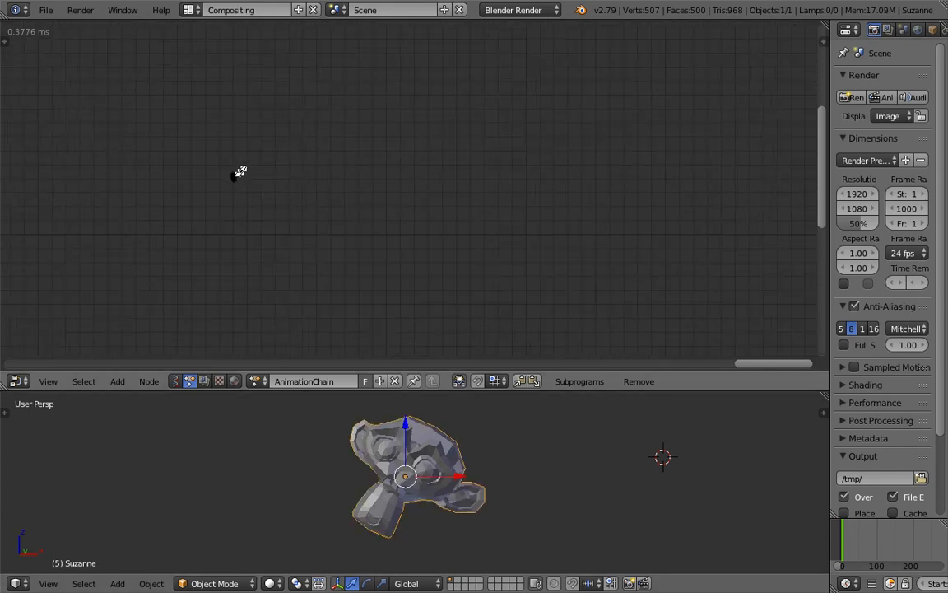
Sketch a rising line between two dots in the empty node area, with a parallel direction arrow above it.
{"action": "middle_click_drag", "start_coordinate": [241, 172], "coordinate": [241, 189]}
{"action": "left_click_drag", "start_coordinate": [224, 181], "coordinate": [355, 119]}
{"action": "scroll", "coordinate": [362, 110], "scroll_direction": "up", "scroll_amount": 1}
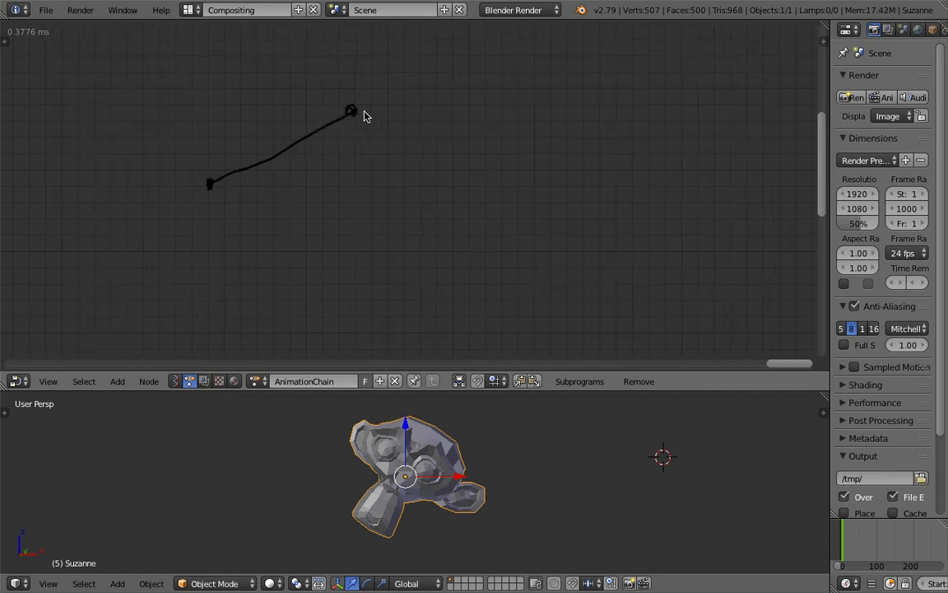
{"action": "scroll", "coordinate": [370, 110], "scroll_direction": "up", "scroll_amount": 1}
{"action": "mouse_move", "coordinate": [191, 156]}
{"action": "left_mouse_down"}
{"action": "mouse_move", "coordinate": [285, 85]}
{"action": "mouse_move", "coordinate": [275, 106]}
{"action": "left_mouse_up"}
{"action": "middle_click_drag", "start_coordinate": [372, 135], "coordinate": [317, 142]}
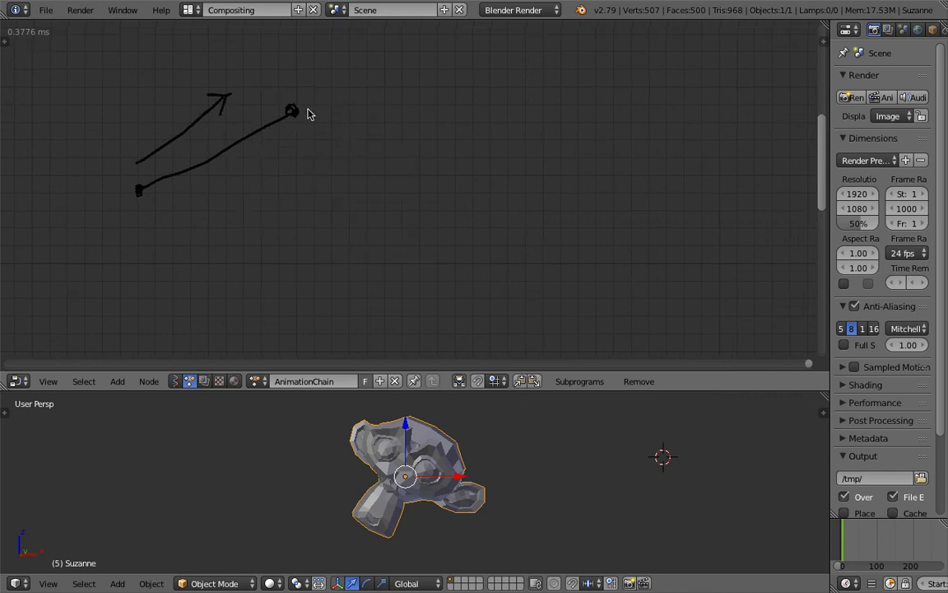
Sketch a second, descending segment with its own direction arrow, and label the path's points A, B and C.
{"action": "left_click_drag", "start_coordinate": [311, 130], "coordinate": [385, 210]}
{"action": "left_click_drag", "start_coordinate": [302, 82], "coordinate": [304, 107]}
{"action": "left_click_drag", "start_coordinate": [409, 219], "coordinate": [410, 256]}
{"action": "left_click_drag", "start_coordinate": [134, 227], "coordinate": [177, 206]}
{"action": "mouse_move", "coordinate": [362, 112]}
{"action": "left_mouse_down"}
{"action": "mouse_move", "coordinate": [388, 165]}
{"action": "mouse_move", "coordinate": [377, 161]}
{"action": "left_mouse_up"}
Extend the sketched path from point C with three more arrows: sideways, downward and diagonally back down.
{"action": "mouse_move", "coordinate": [426, 206]}
{"action": "left_mouse_down"}
{"action": "mouse_move", "coordinate": [580, 187]}
{"action": "mouse_move", "coordinate": [567, 195]}
{"action": "mouse_move", "coordinate": [649, 345]}
{"action": "left_mouse_up"}
{"action": "scroll", "coordinate": [628, 312], "scroll_direction": "down", "scroll_amount": 4}
{"action": "middle_click_drag", "start_coordinate": [595, 347], "coordinate": [548, 290]}
{"action": "mouse_move", "coordinate": [535, 269]}
{"action": "left_mouse_down"}
{"action": "mouse_move", "coordinate": [390, 363]}
{"action": "mouse_move", "coordinate": [426, 363]}
{"action": "left_mouse_up"}
{"action": "scroll", "coordinate": [370, 272], "scroll_direction": "down", "scroll_amount": 2}
{"action": "middle_click_drag", "start_coordinate": [334, 240], "coordinate": [388, 261]}
{"action": "scroll", "coordinate": [290, 167], "scroll_direction": "up", "scroll_amount": 1}
{"action": "scroll", "coordinate": [349, 204], "scroll_direction": "down", "scroll_amount": 2}
{"action": "middle_click_drag", "start_coordinate": [387, 200], "coordinate": [411, 203]}
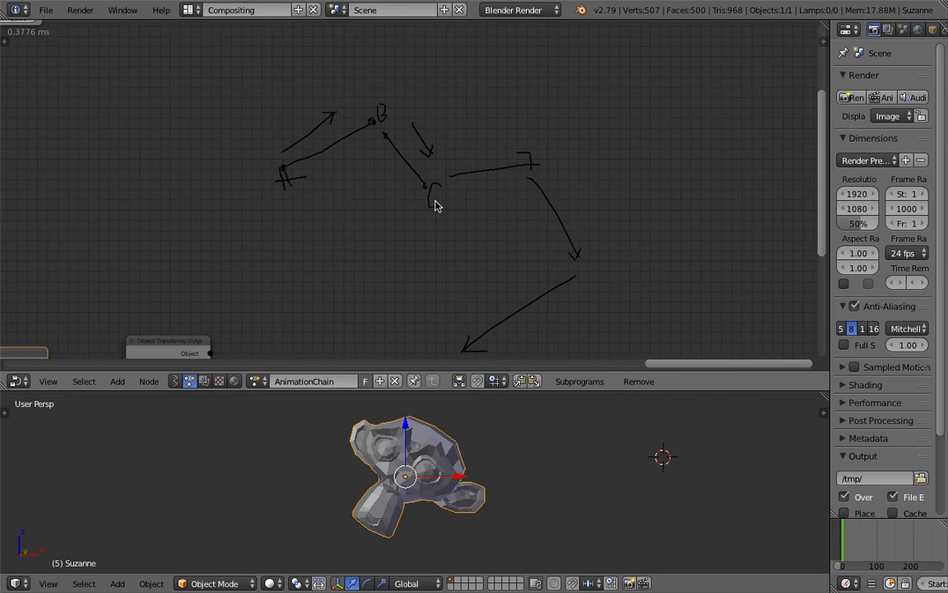
{"action": "scroll", "coordinate": [428, 198], "scroll_direction": "up", "scroll_amount": 2}
{"action": "scroll", "coordinate": [301, 170], "scroll_direction": "down", "scroll_amount": 3}
Nudge the Time Info node and the chained Animate Euler nodes into a neater row.
{"action": "middle_click_drag", "start_coordinate": [294, 169], "coordinate": [461, 201]}
{"action": "middle_click_drag", "start_coordinate": [38, 33], "coordinate": [502, 163]}
{"action": "scroll", "coordinate": [402, 142], "scroll_direction": "up", "scroll_amount": 2}
{"action": "middle_click_drag", "start_coordinate": [402, 142], "coordinate": [409, 199]}
{"action": "left_click_drag", "start_coordinate": [474, 174], "coordinate": [474, 144]}
{"action": "left_click_drag", "start_coordinate": [646, 145], "coordinate": [638, 132]}
{"action": "scroll", "coordinate": [286, 162], "scroll_direction": "up", "scroll_amount": 1}
{"action": "left_click_drag", "start_coordinate": [105, 153], "coordinate": [86, 154]}
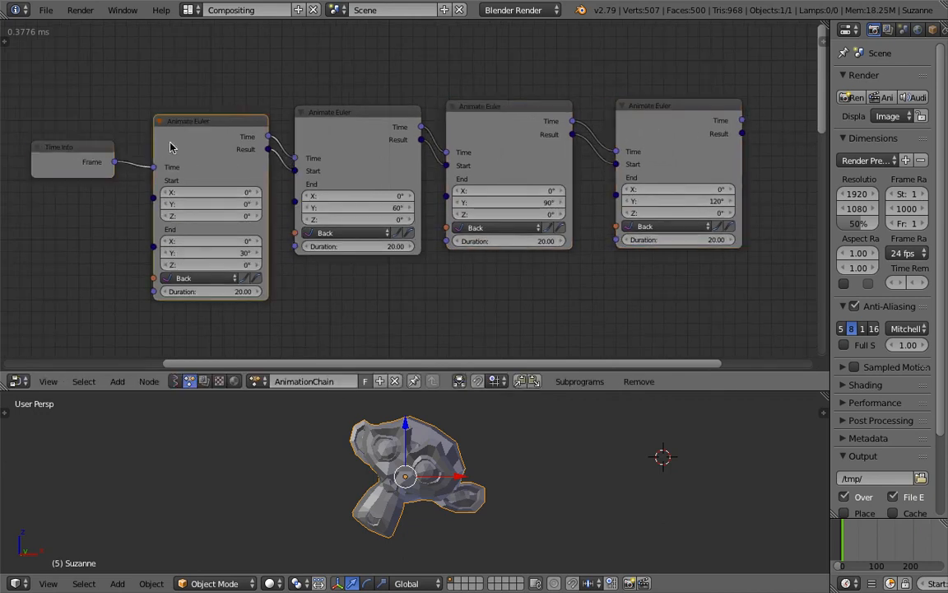
{"action": "left_click_drag", "start_coordinate": [190, 124], "coordinate": [181, 115]}
{"action": "left_click_drag", "start_coordinate": [329, 131], "coordinate": [323, 128]}
{"action": "left_click", "coordinate": [486, 120]}
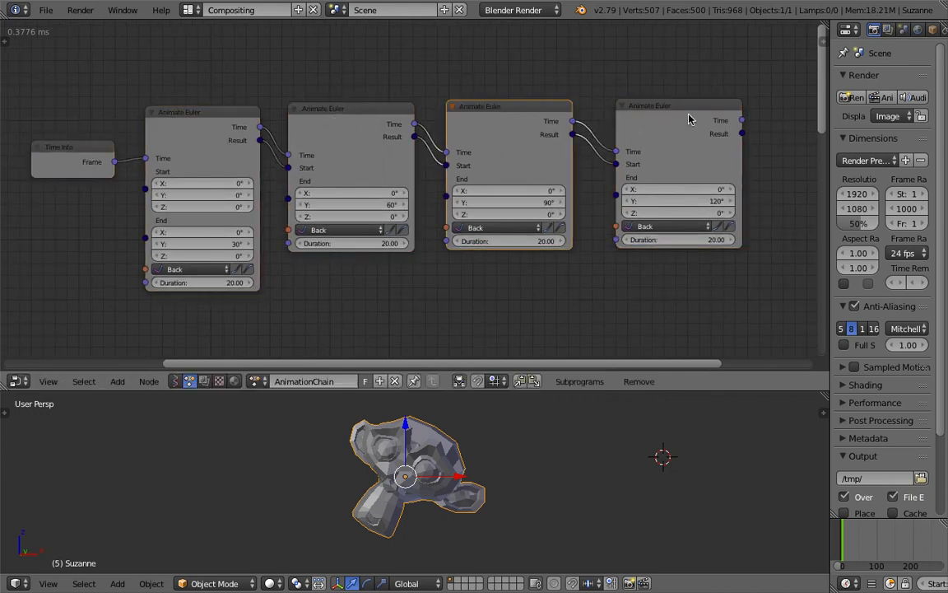
{"action": "left_click_drag", "start_coordinate": [689, 112], "coordinate": [676, 117]}
Select the chained Animate Euler nodes one after another to examine the order of their rotations.
{"action": "left_click", "coordinate": [520, 124]}
{"action": "left_click", "coordinate": [375, 106]}
{"action": "left_click", "coordinate": [514, 122]}
{"action": "left_click", "coordinate": [630, 127]}
{"action": "scroll", "coordinate": [367, 159], "scroll_direction": "up", "scroll_amount": 1}
{"action": "scroll", "coordinate": [367, 160], "scroll_direction": "down", "scroll_amount": 1}
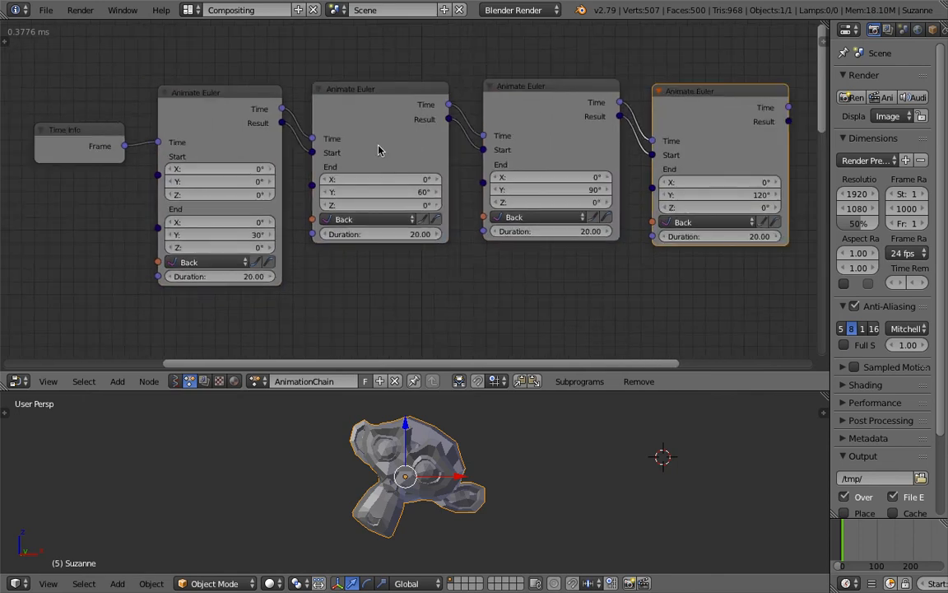
{"action": "left_click", "coordinate": [206, 113]}
{"action": "left_click", "coordinate": [345, 103]}
{"action": "left_click", "coordinate": [543, 115]}
{"action": "scroll", "coordinate": [543, 116], "scroll_direction": "down", "scroll_amount": 2}
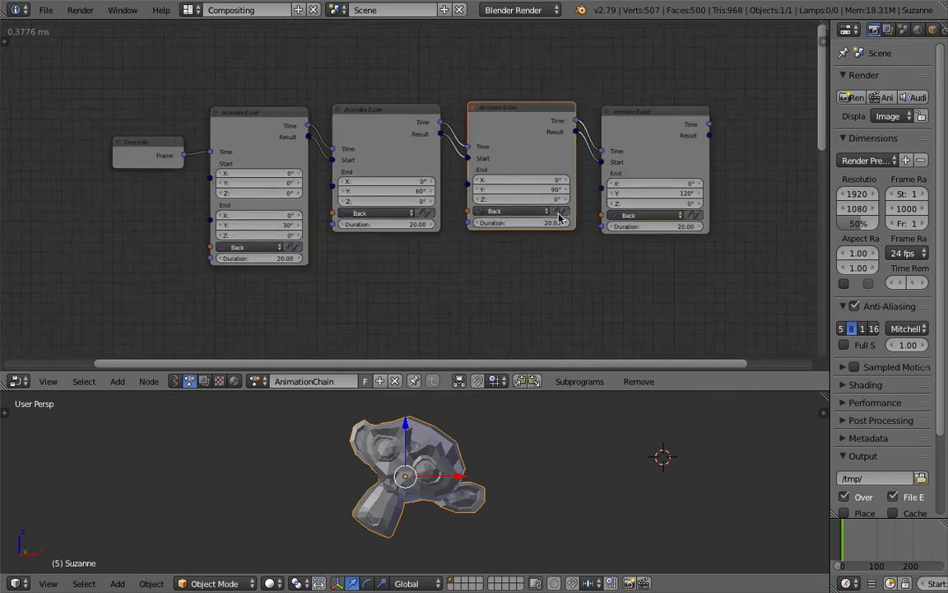
Handwrite "action A" in an empty part of the node area and enclose it in a box.
{"action": "scroll", "coordinate": [534, 252], "scroll_direction": "up", "scroll_amount": 1}
{"action": "mouse_move", "coordinate": [534, 252]}
{"action": "middle_mouse_down"}
{"action": "mouse_move", "coordinate": [463, 211]}
{"action": "mouse_move", "coordinate": [477, 259]}
{"action": "mouse_move", "coordinate": [463, 173]}
{"action": "mouse_move", "coordinate": [380, 205]}
{"action": "mouse_move", "coordinate": [387, 99]}
{"action": "mouse_move", "coordinate": [482, 134]}
{"action": "mouse_move", "coordinate": [419, 201]}
{"action": "mouse_move", "coordinate": [346, 183]}
{"action": "middle_mouse_up"}
{"action": "mouse_move", "coordinate": [342, 189]}
{"action": "left_mouse_down"}
{"action": "mouse_move", "coordinate": [349, 221]}
{"action": "mouse_move", "coordinate": [474, 182]}
{"action": "mouse_move", "coordinate": [344, 174]}
{"action": "mouse_move", "coordinate": [356, 203]}
{"action": "mouse_move", "coordinate": [393, 220]}
{"action": "mouse_move", "coordinate": [425, 210]}
{"action": "left_mouse_up"}
{"action": "scroll", "coordinate": [362, 216], "scroll_direction": "up", "scroll_amount": 2}
{"action": "mouse_move", "coordinate": [452, 222]}
{"action": "left_mouse_down"}
{"action": "mouse_move", "coordinate": [454, 196]}
{"action": "mouse_move", "coordinate": [468, 218]}
{"action": "left_mouse_up"}
{"action": "left_click_drag", "start_coordinate": [453, 209], "coordinate": [478, 206]}
Draw an arrow from the action A box to a second box handwritten "action B".
{"action": "middle_click_drag", "start_coordinate": [527, 204], "coordinate": [423, 210]}
{"action": "mouse_move", "coordinate": [418, 203]}
{"action": "left_mouse_down"}
{"action": "mouse_move", "coordinate": [550, 205]}
{"action": "mouse_move", "coordinate": [543, 219]}
{"action": "left_mouse_up"}
{"action": "middle_click_drag", "start_coordinate": [589, 197], "coordinate": [446, 204]}
{"action": "mouse_move", "coordinate": [452, 200]}
{"action": "left_mouse_down"}
{"action": "mouse_move", "coordinate": [599, 260]}
{"action": "mouse_move", "coordinate": [486, 206]}
{"action": "mouse_move", "coordinate": [451, 211]}
{"action": "left_mouse_up"}
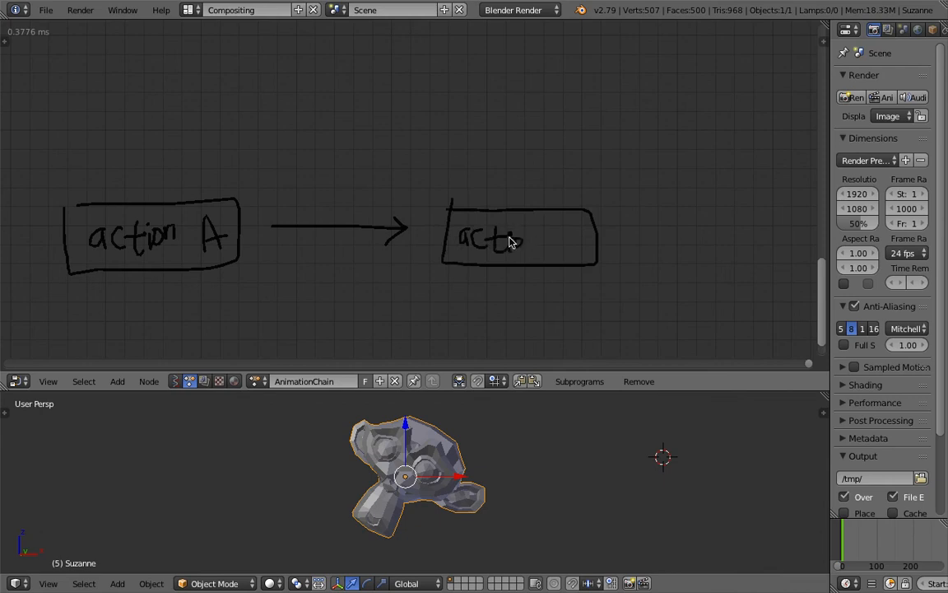
{"action": "left_click_drag", "start_coordinate": [563, 218], "coordinate": [569, 234]}
Enlarge the 3D view at the node editor's expense, keeping the action A and action B boxes in view.
{"action": "scroll", "coordinate": [514, 260], "scroll_direction": "down", "scroll_amount": 1}
{"action": "middle_click_drag", "start_coordinate": [513, 260], "coordinate": [557, 206]}
{"action": "left_click_drag", "start_coordinate": [702, 392], "coordinate": [703, 249]}
Split the 3D view to show the NLA Editor in one half, and merge the two areas back together.
{"action": "left_click_drag", "start_coordinate": [806, 267], "coordinate": [398, 305]}
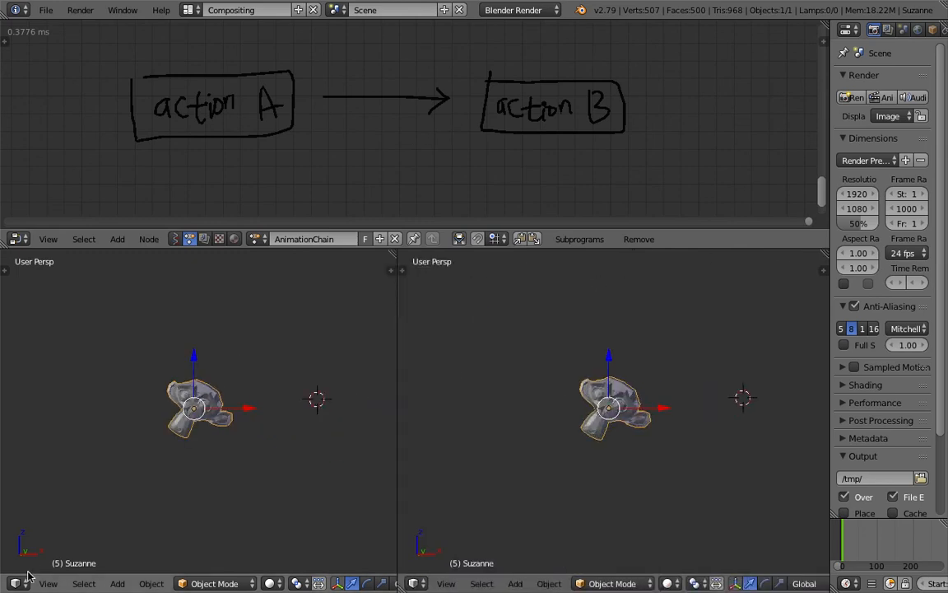
{"action": "left_click", "coordinate": [18, 582]}
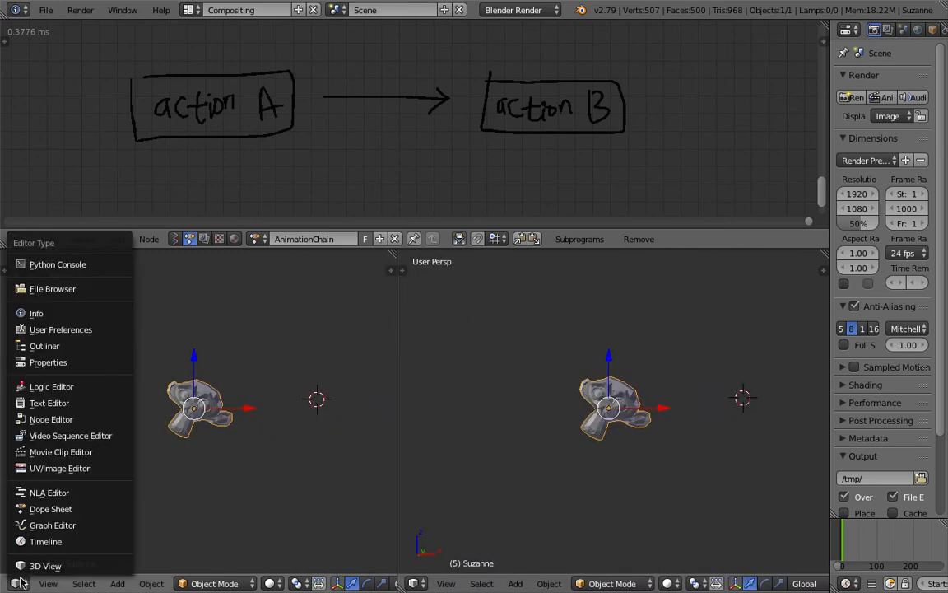
{"action": "left_click", "coordinate": [64, 491]}
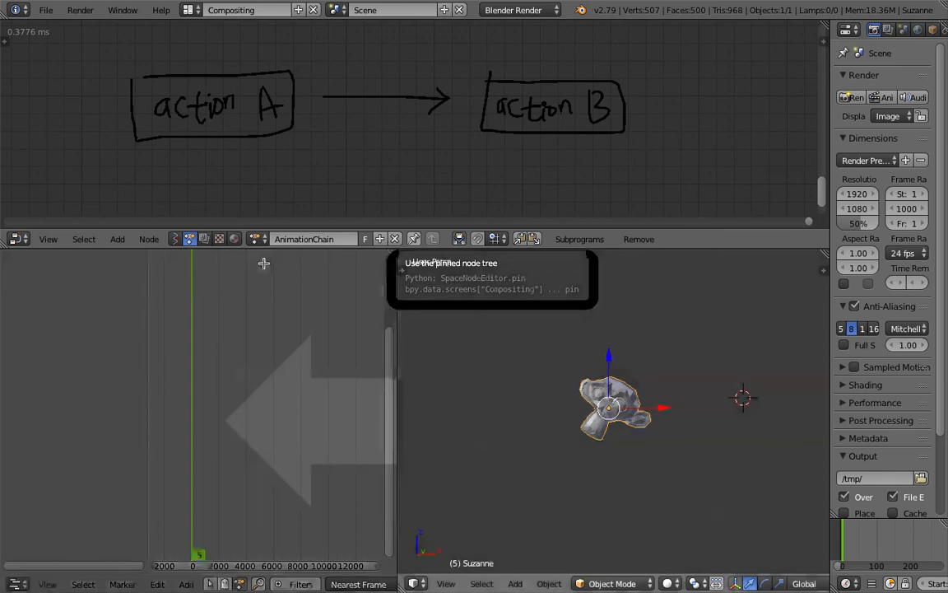
{"action": "left_click_drag", "start_coordinate": [264, 263], "coordinate": [262, 265]}
Play Suzanne's rotation animation in the enlarged 3D view and stop it.
{"action": "scroll", "coordinate": [411, 395], "scroll_direction": "up", "scroll_amount": 3}
{"action": "middle_click_drag", "start_coordinate": [461, 386], "coordinate": [510, 363]}
{"action": "key", "text": "alt+a"}
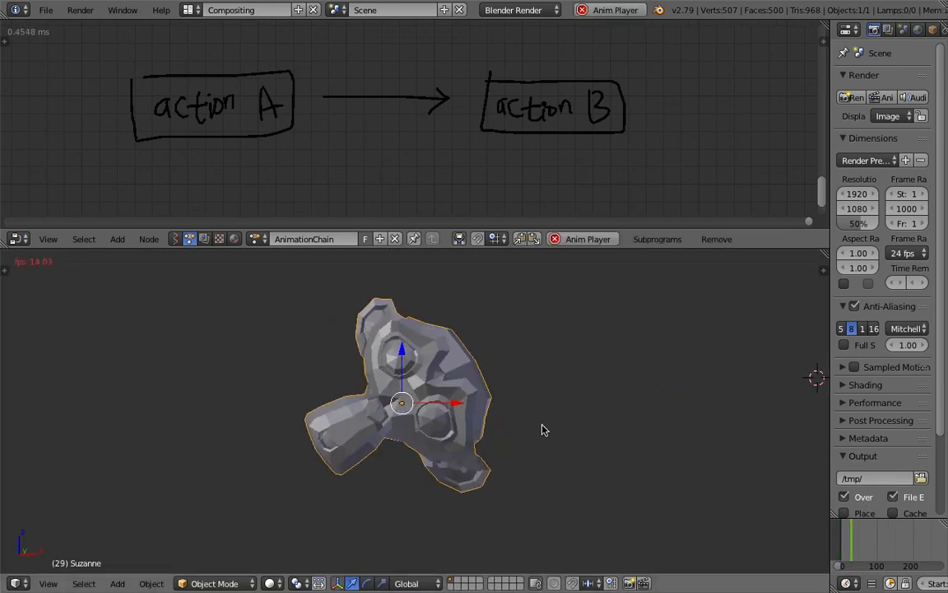
{"action": "left_click", "coordinate": [555, 239]}
{"action": "scroll", "coordinate": [346, 148], "scroll_direction": "down", "scroll_amount": 8}
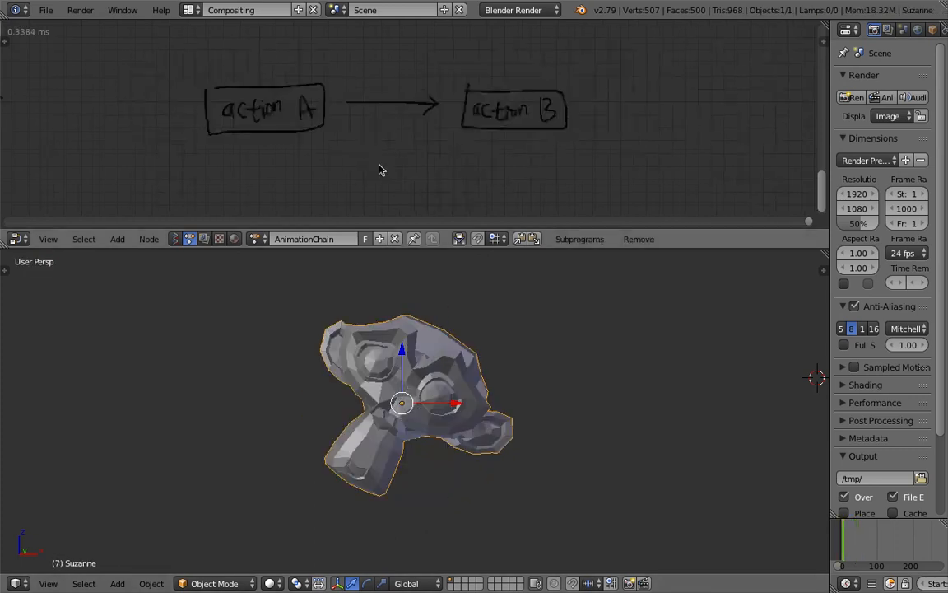